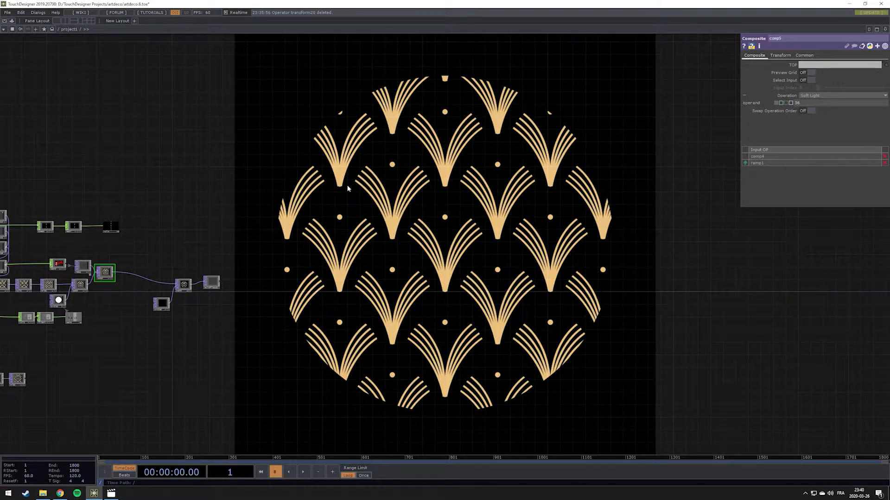
# Step: Switch to the Chrome window and look over the art deco pattern image results, then return to TouchDesigner
pyautogui.hotkey('alt', 'Tab')
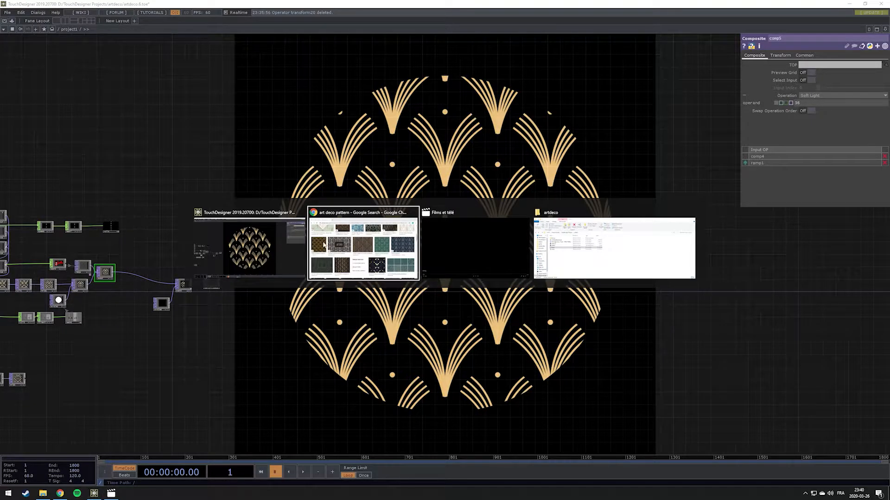
pyautogui.click(365, 244)
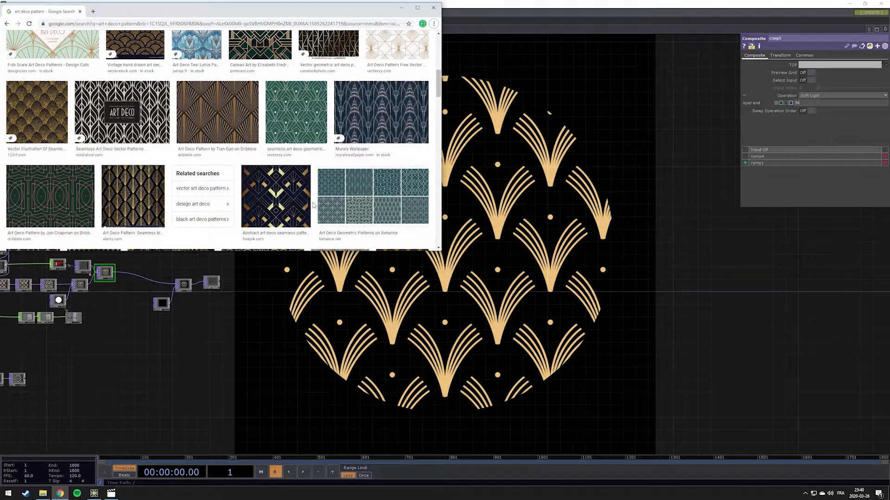
pyautogui.click(285, 302)
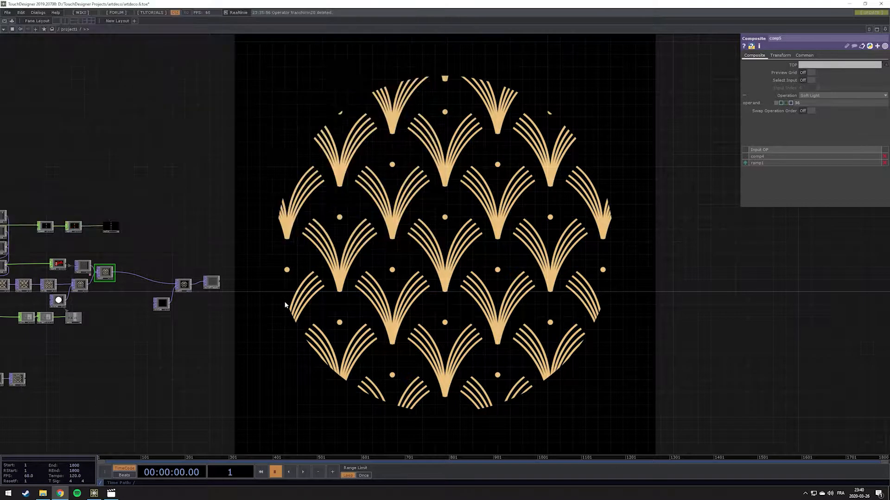
# Step: Play the reference video "swing" in the Films et télé player, pause it, and return to TouchDesigner
pyautogui.hotkey('alt', 'Tab')
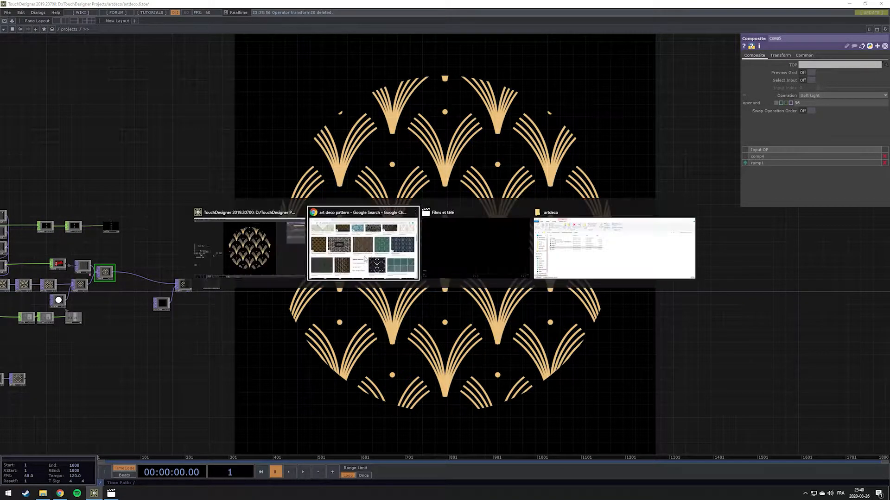
pyautogui.click(484, 251)
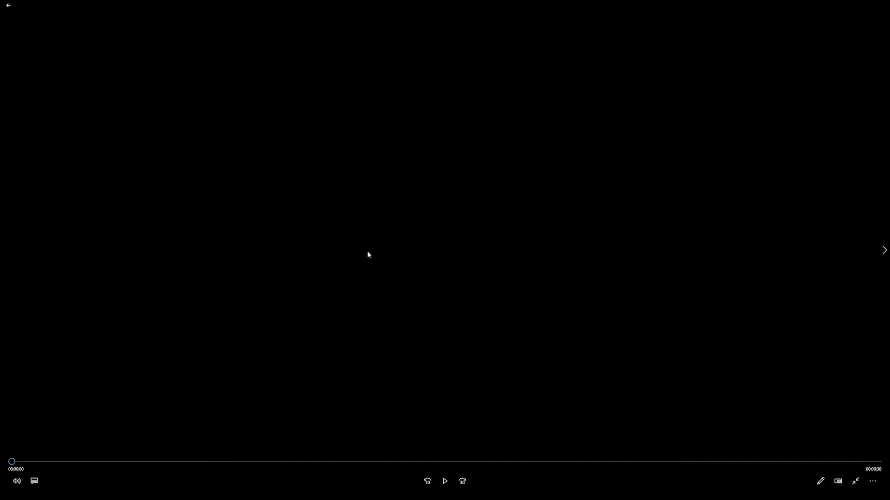
pyautogui.press('space')
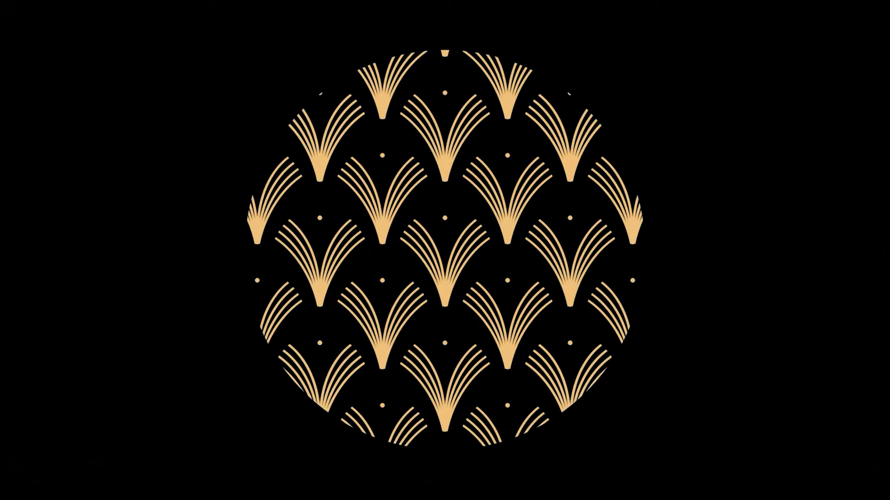
pyautogui.moveTo(431, 229)
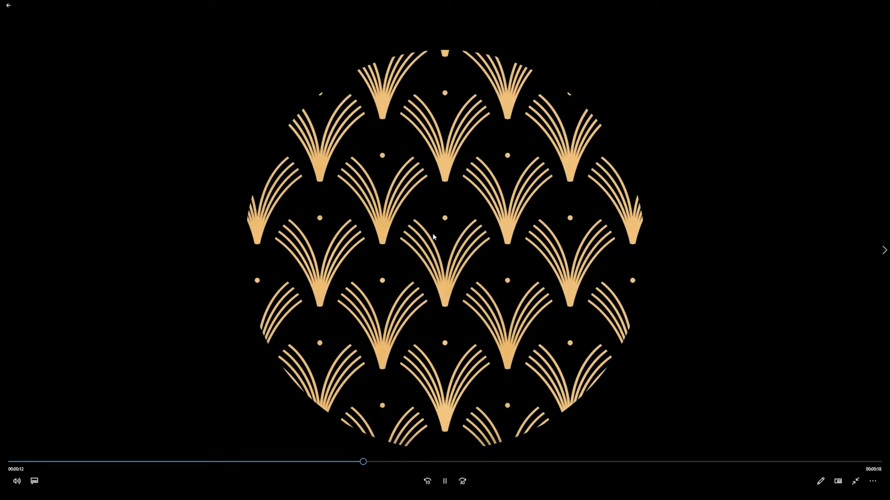
pyautogui.click(432, 233)
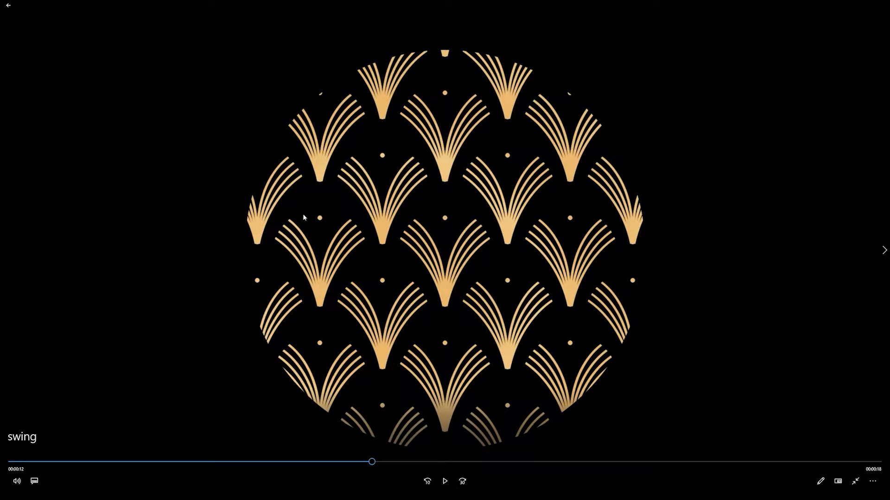
pyautogui.hotkey('alt', 'Tab')
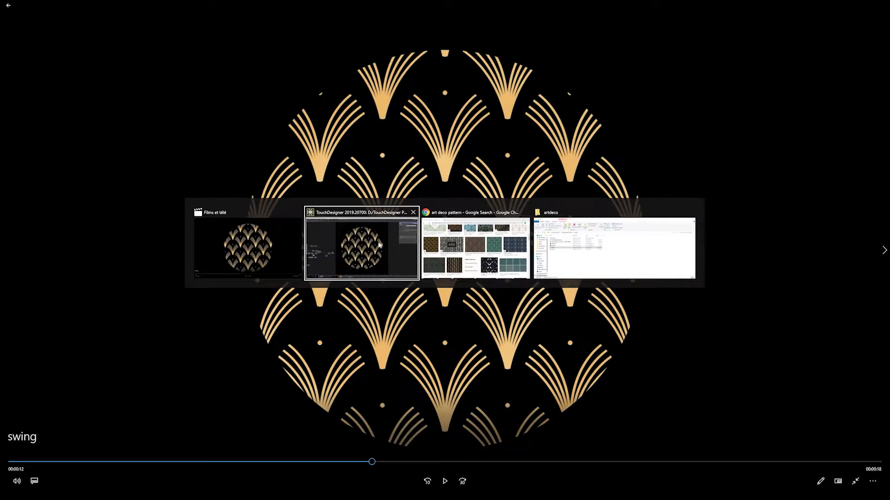
pyautogui.click(362, 245)
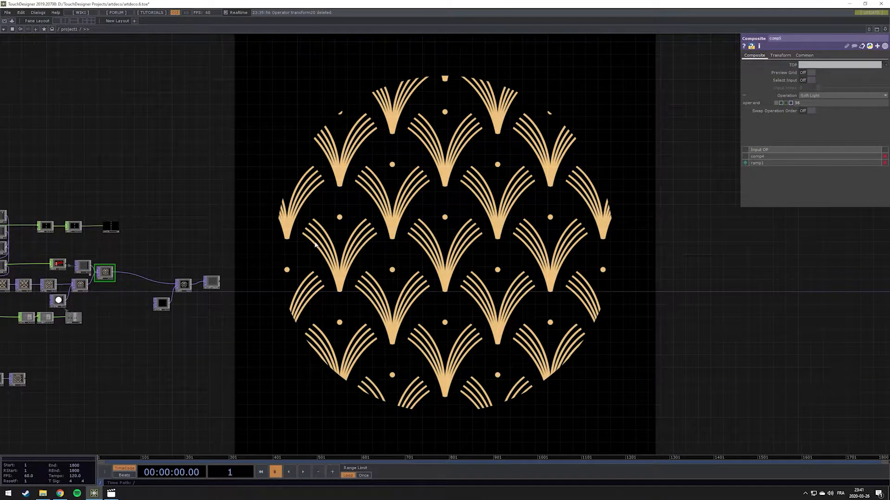
# Step: Go up to the root network and duplicate the project1 container, placing the copy just below the original
pyautogui.moveTo(344, 193); pyautogui.dragTo(278, 204)
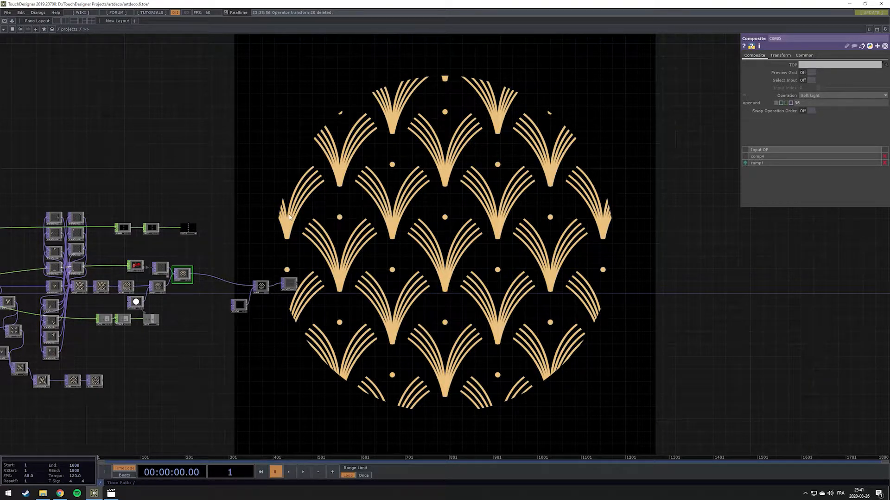
pyautogui.scroll(-5, 285, 218)
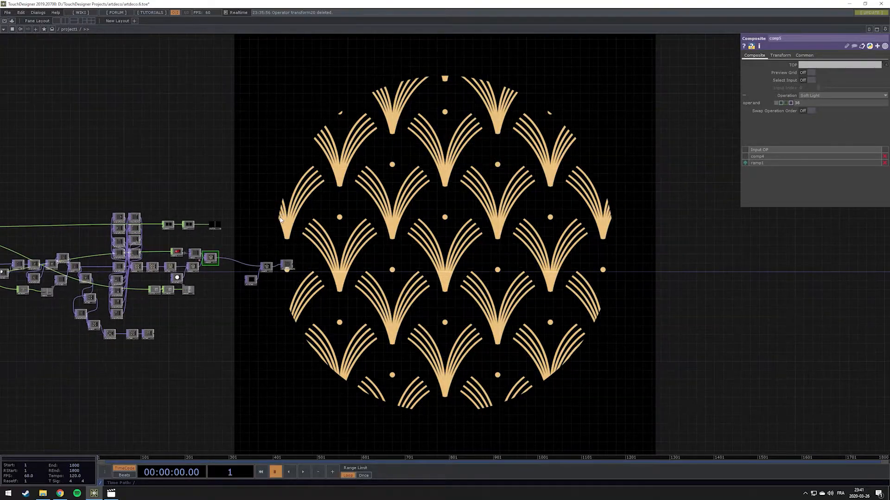
pyautogui.scroll(-6, 297, 222)
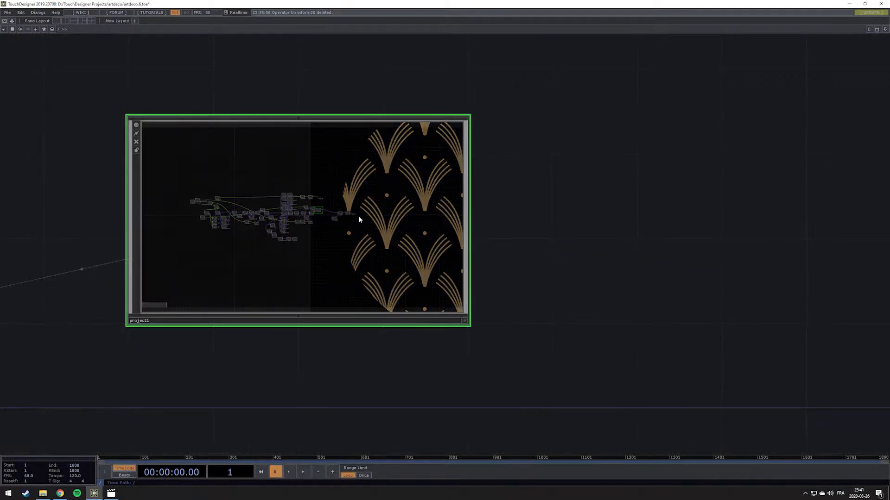
pyautogui.scroll(6, 335, 227)
pyautogui.scroll(-3, 335, 227)
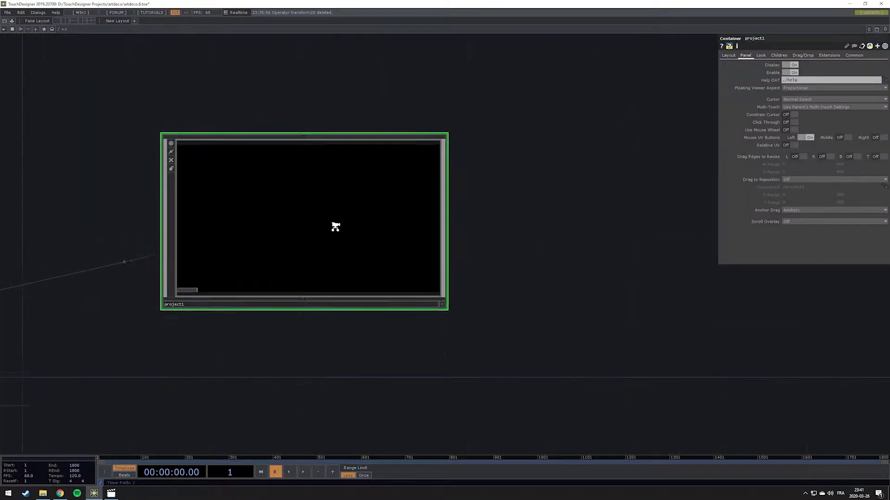
pyautogui.scroll(1, 335, 227)
pyautogui.hotkey('ctrl', 'c')
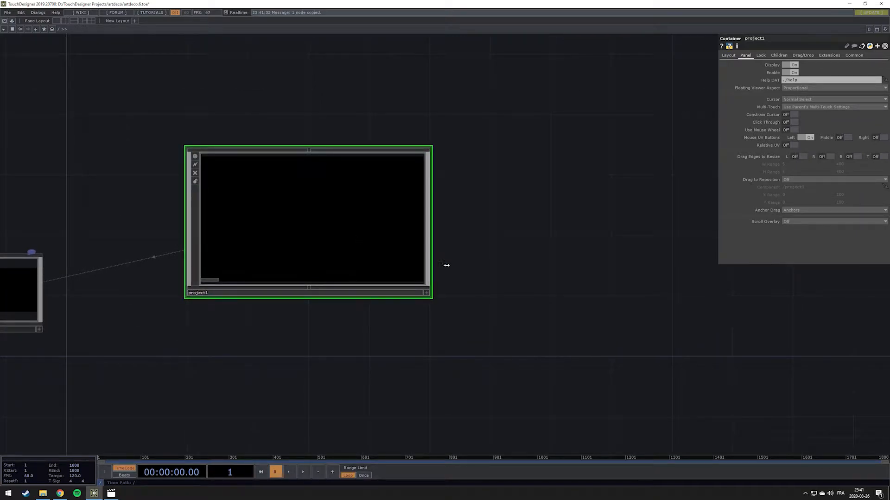
pyautogui.hotkey('ctrl', 'v')
pyautogui.moveTo(485, 304); pyautogui.dragTo(581, 145)
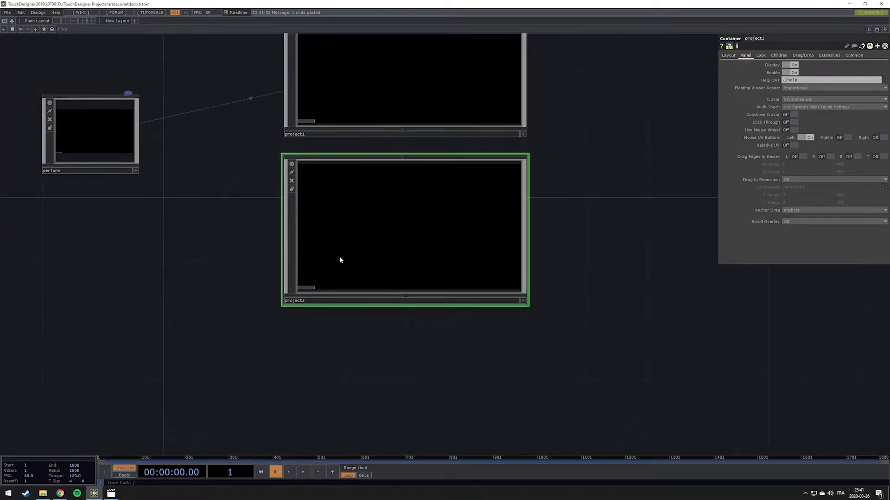
# Step: Enter the copied container project2 and delete all the operators in its network
pyautogui.scroll(5, 374, 221)
pyautogui.scroll(5, 377, 215)
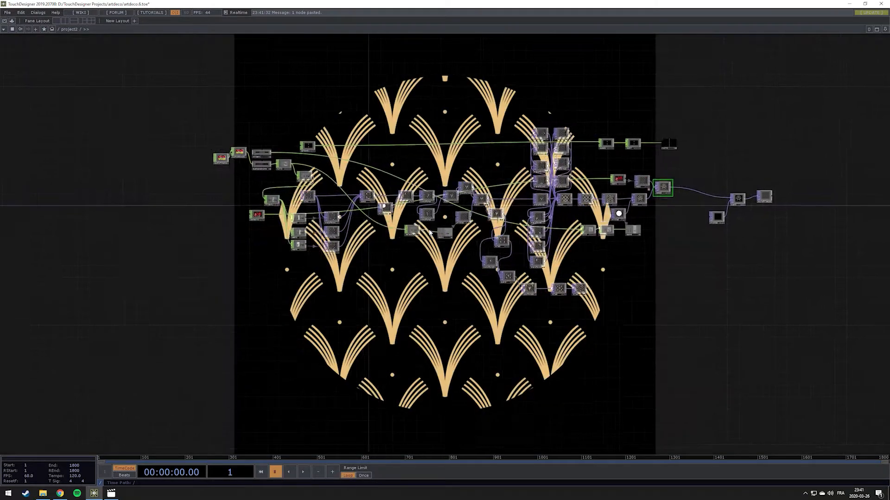
pyautogui.press('h')
pyautogui.moveTo(25, 92); pyautogui.dragTo(762, 369)
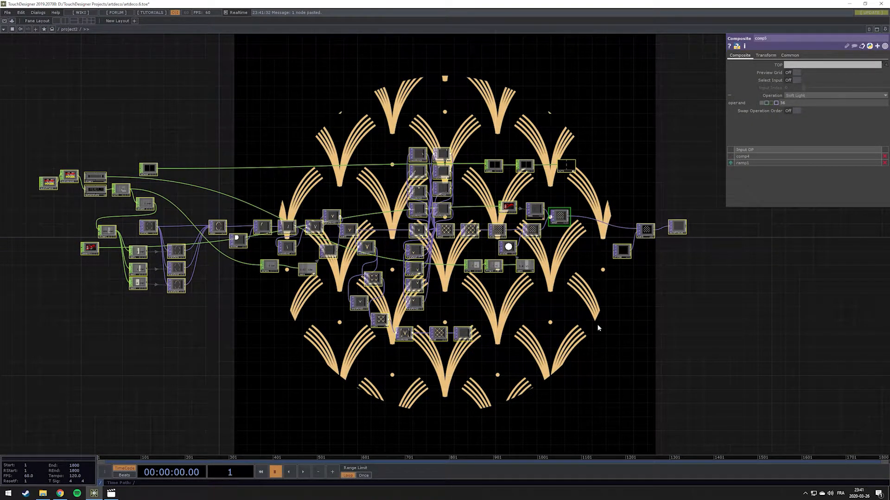
pyautogui.press('Delete')
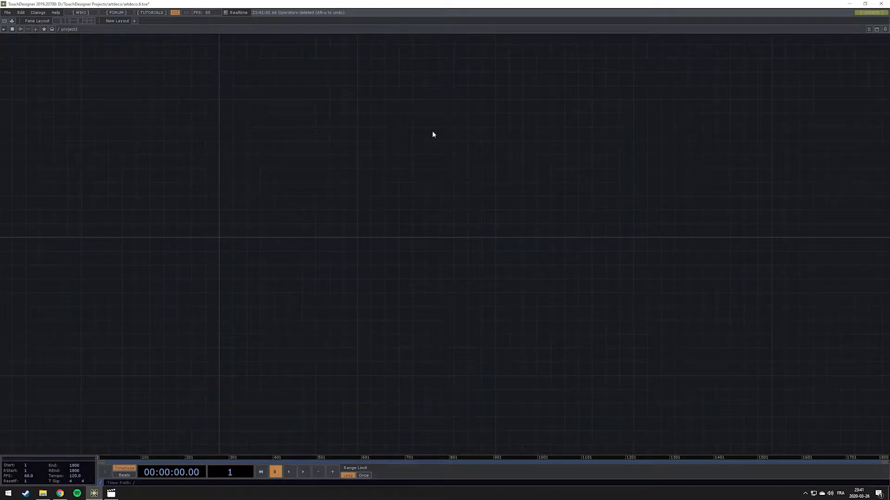
pyautogui.scroll(2, 175, 249)
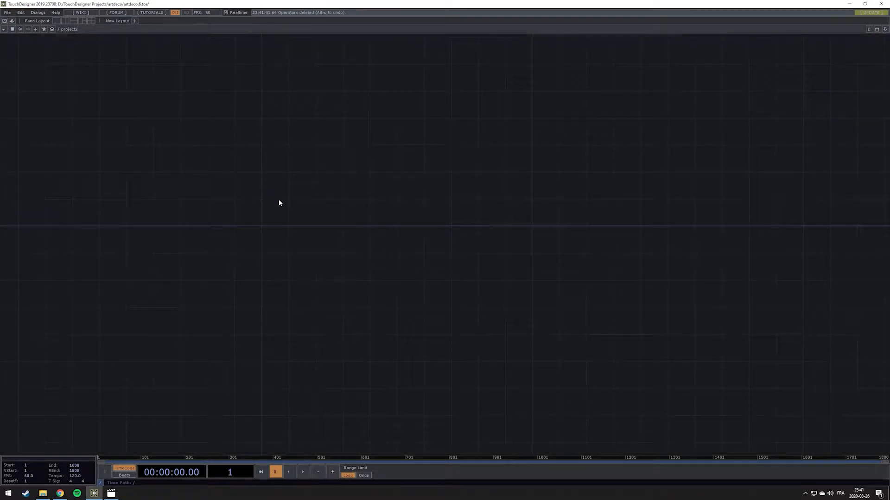
# Step: Add a Circle TOP to the empty project2 network
pyautogui.press('Tab')
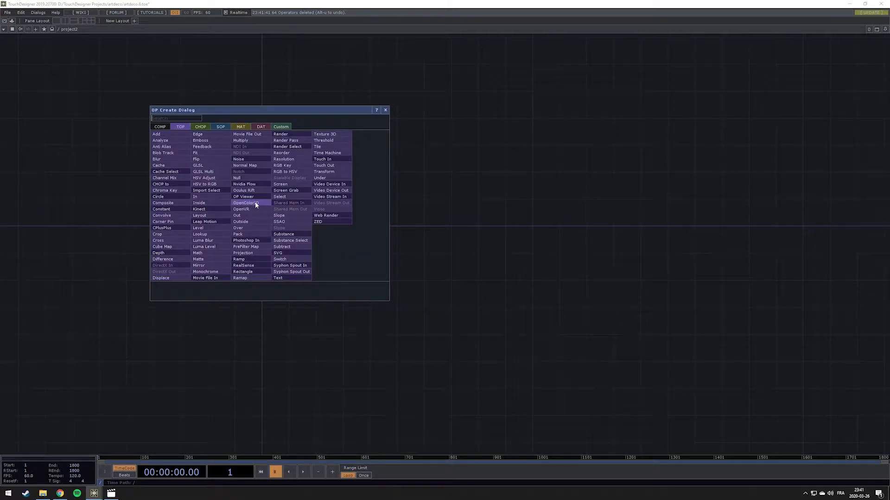
pyautogui.write('circ')
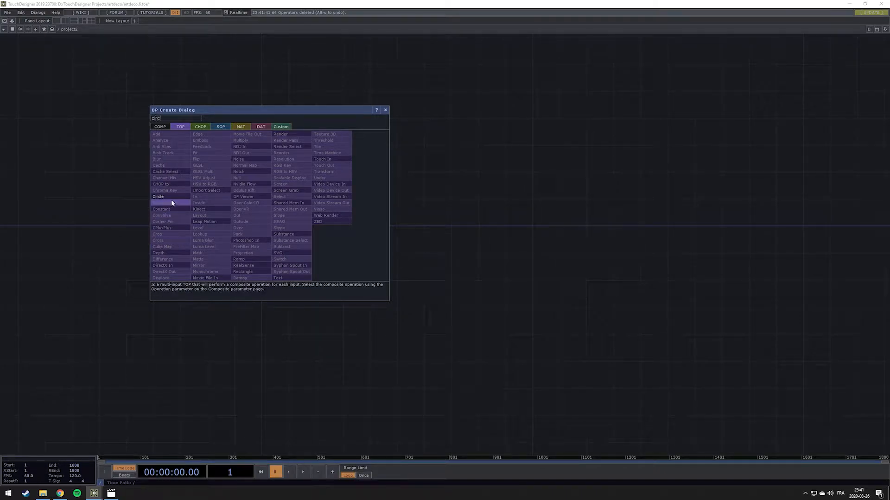
pyautogui.click(170, 195)
pyautogui.click(268, 251)
pyautogui.scroll(5, 270, 254)
pyautogui.moveTo(381, 241); pyautogui.dragTo(470, 242)
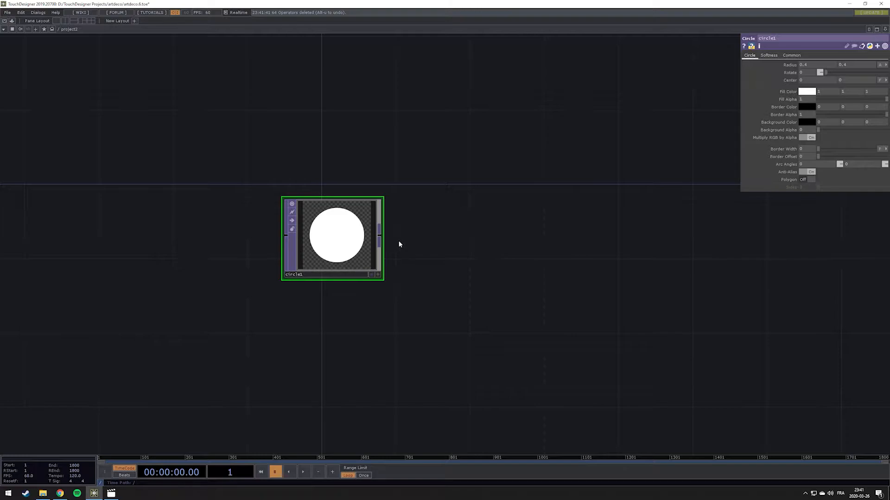
# Step: Set the circle's radius to 0.3 horizontally and 0.5 vertically
pyautogui.click(808, 64)
pyautogui.write('0.3')
pyautogui.press('Tab')
pyautogui.write('0')
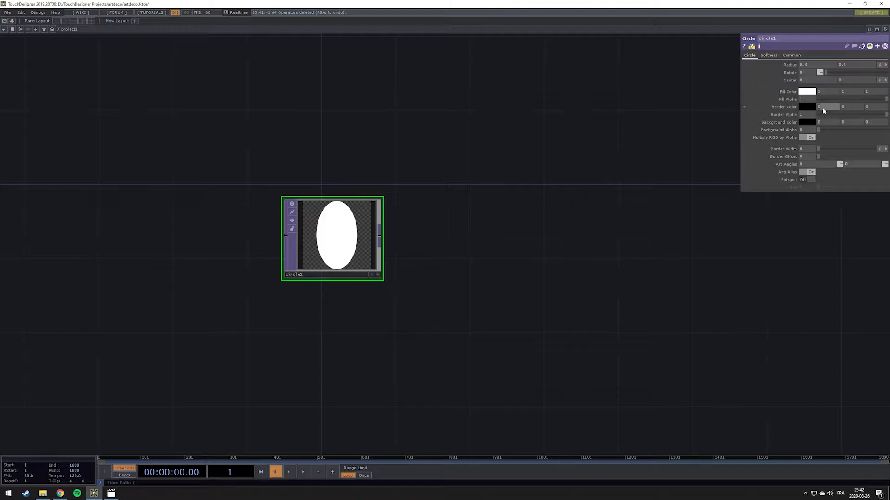
# Step: Set the circle's border color to 0.92, 0.76, 0.49 and its border width to 0.0112
pyautogui.press('Tab')
pyautogui.press('Tab')
pyautogui.write('0.')
pyautogui.click(821, 149)
pyautogui.scroll(3, 407, 219)
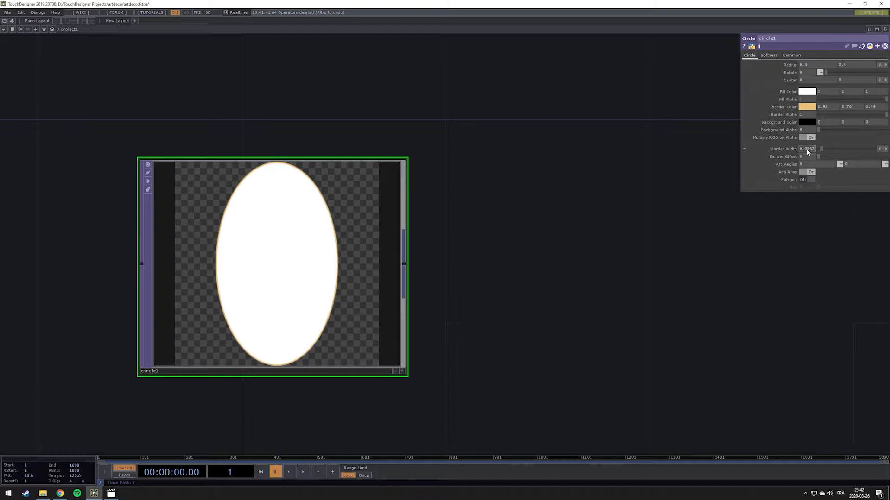
pyautogui.moveTo(806, 149); pyautogui.dragTo(806, 149)
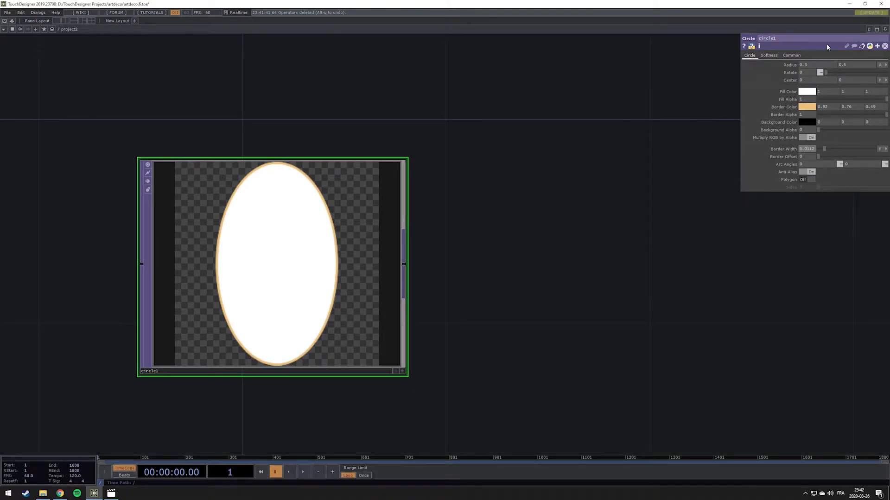
# Step: Set the circle's resolution to 1280 by 1280
pyautogui.click(792, 56)
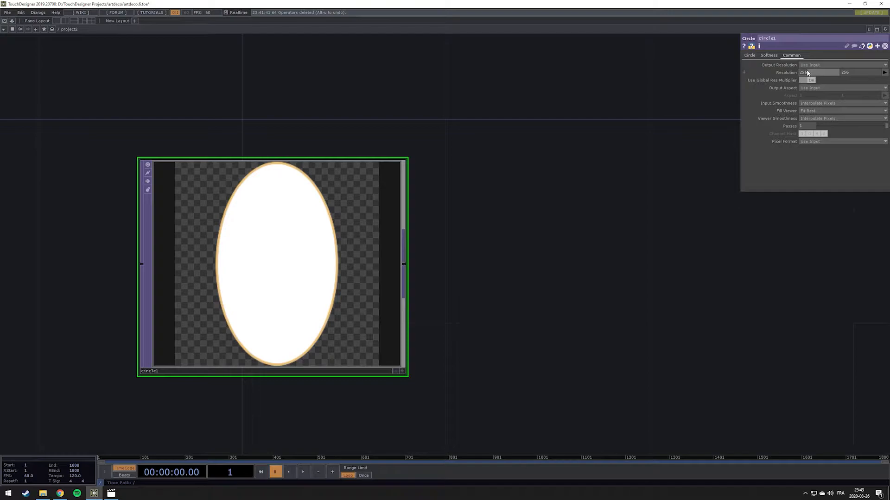
pyautogui.click(807, 73)
pyautogui.write('128')
pyautogui.press('Tab')
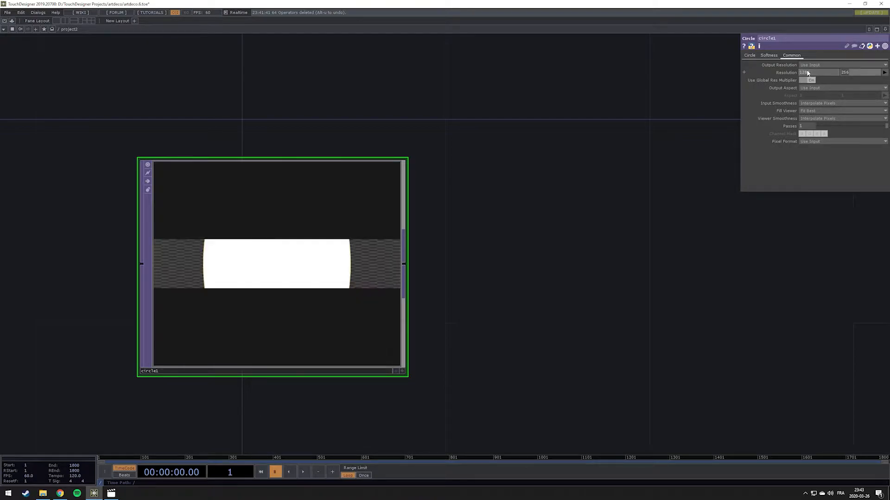
pyautogui.write('1280')
pyautogui.press('Return')
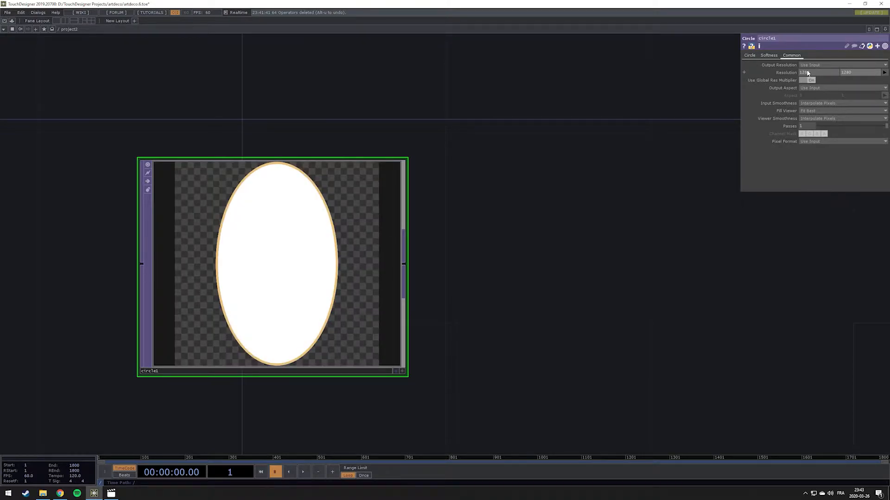
# Step: Set the circle's fill alpha to 0
pyautogui.click(750, 56)
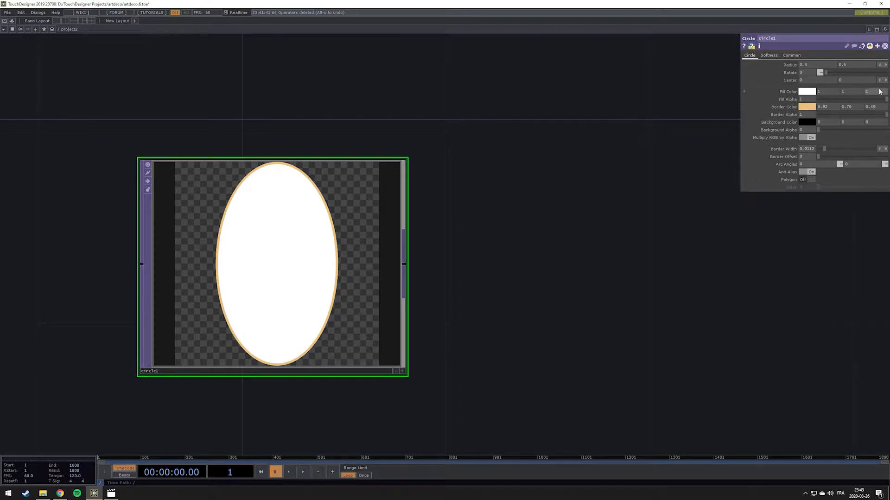
pyautogui.moveTo(886, 101); pyautogui.dragTo(817, 100)
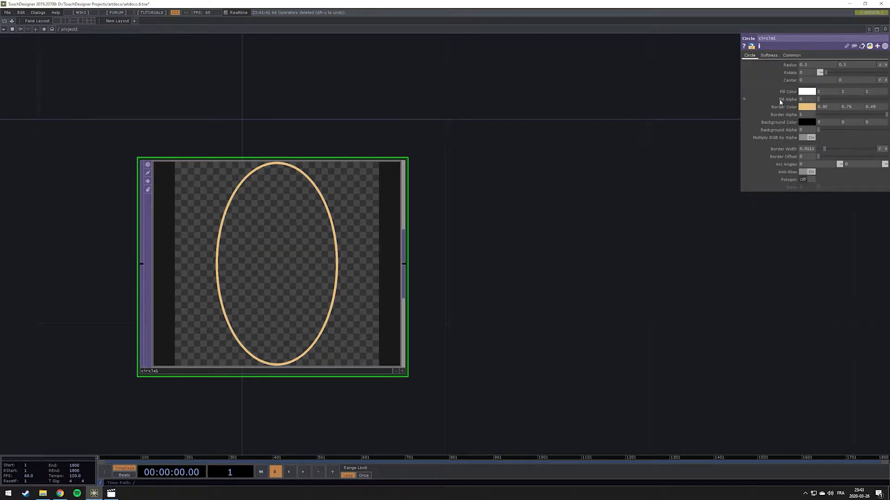
pyautogui.scroll(-2, 399, 215)
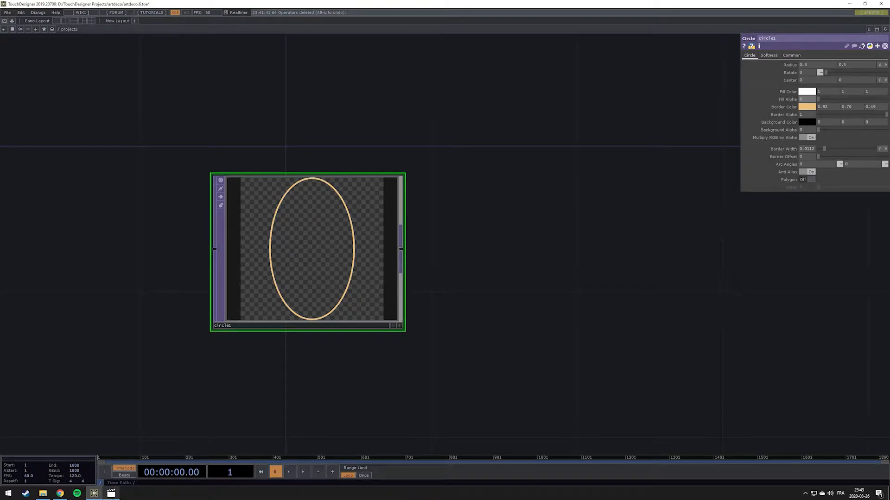
# Step: Check the line shapes in the paused reference video and return to the project2 network in TouchDesigner
pyautogui.click(111, 494)
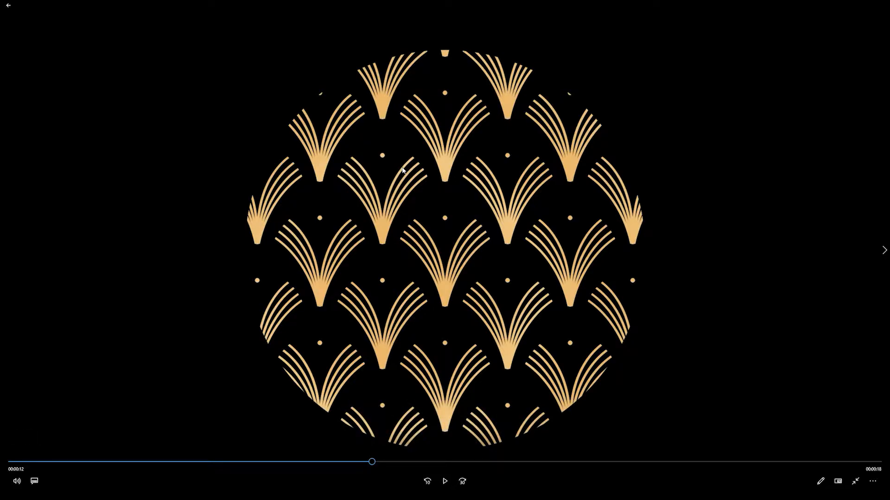
pyautogui.hotkey('alt', 'Tab')
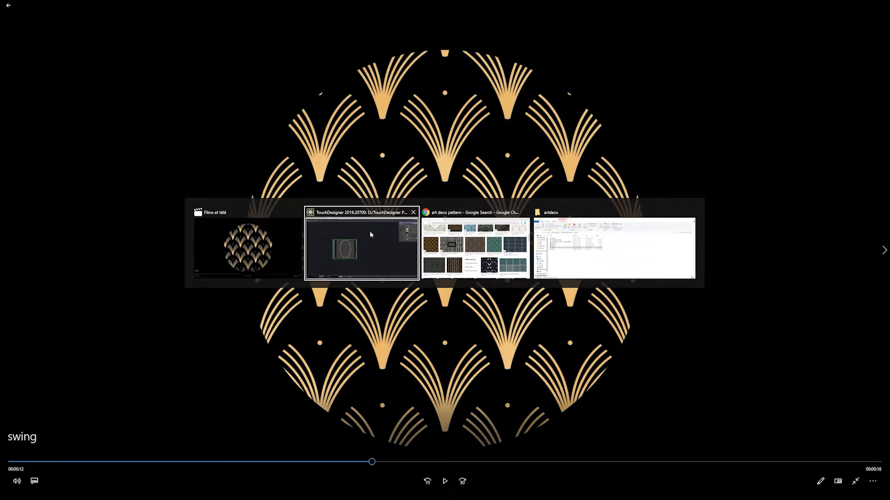
pyautogui.scroll(-3, 392, 237)
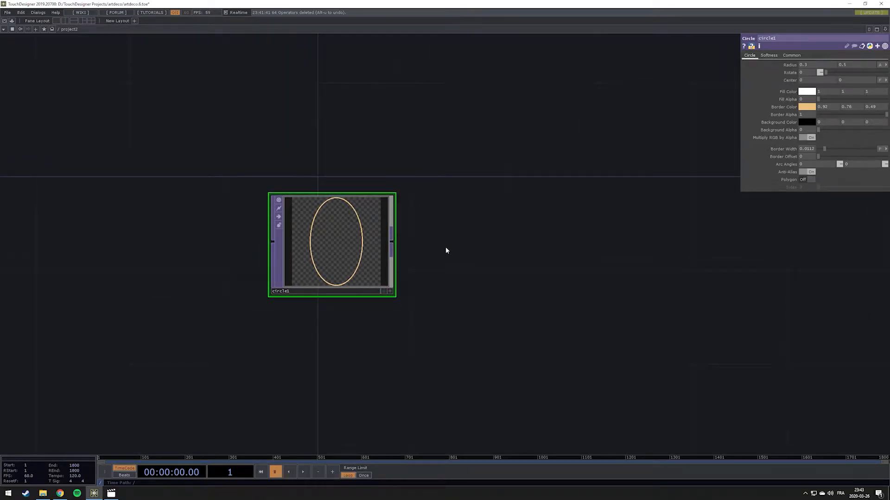
# Step: Add a Composite TOP fed by the circle and place it on the same row
pyautogui.moveTo(446, 251); pyautogui.dragTo(413, 219)
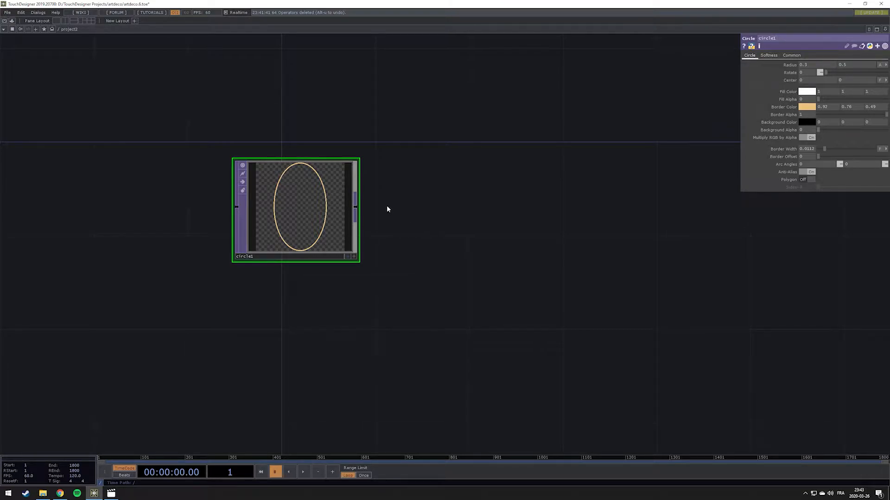
pyautogui.rightClick(355, 208)
pyautogui.write('comp')
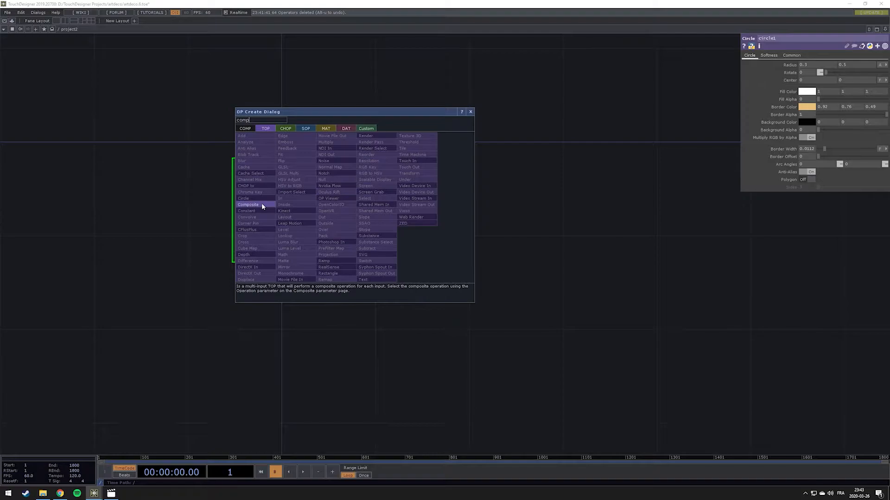
pyautogui.click(260, 204)
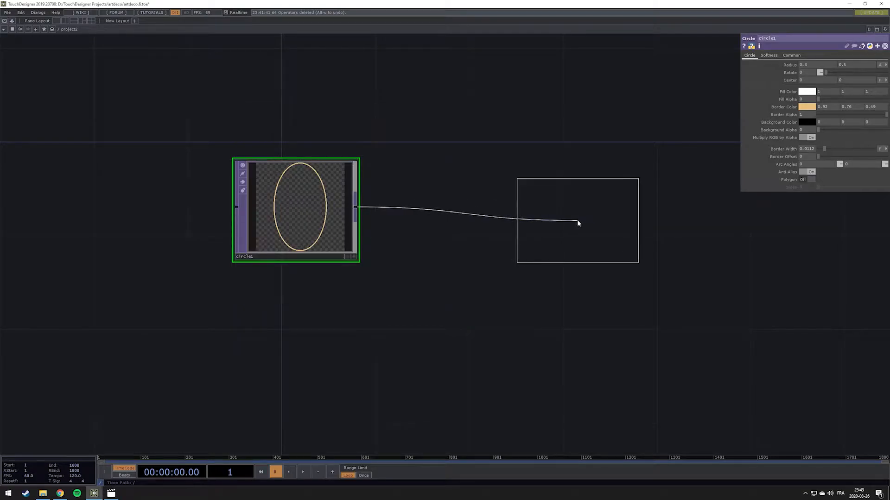
pyautogui.click(590, 209)
pyautogui.moveTo(696, 234); pyautogui.dragTo(636, 206)
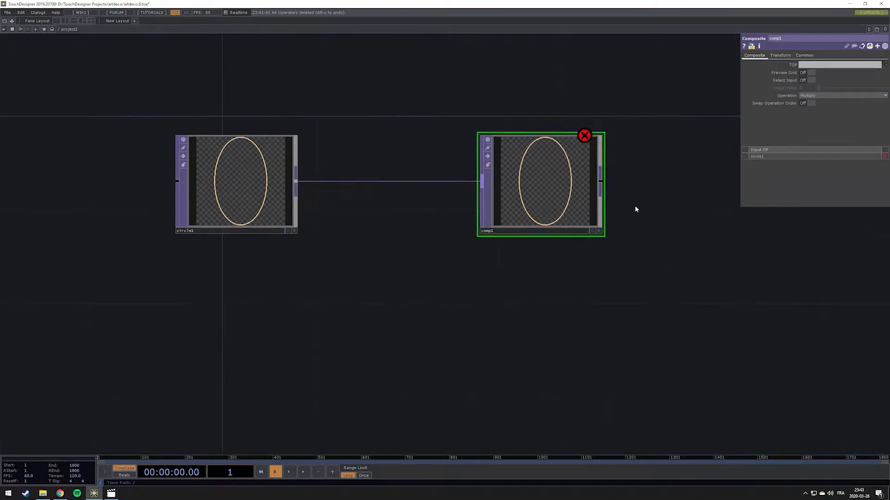
# Step: Move the Composite farther from the circle and set its operation to Over
pyautogui.scroll(-3, 458, 221)
pyautogui.scroll(3, 509, 222)
pyautogui.moveTo(509, 223); pyautogui.dragTo(389, 79)
pyautogui.moveTo(373, 235); pyautogui.dragTo(391, 194)
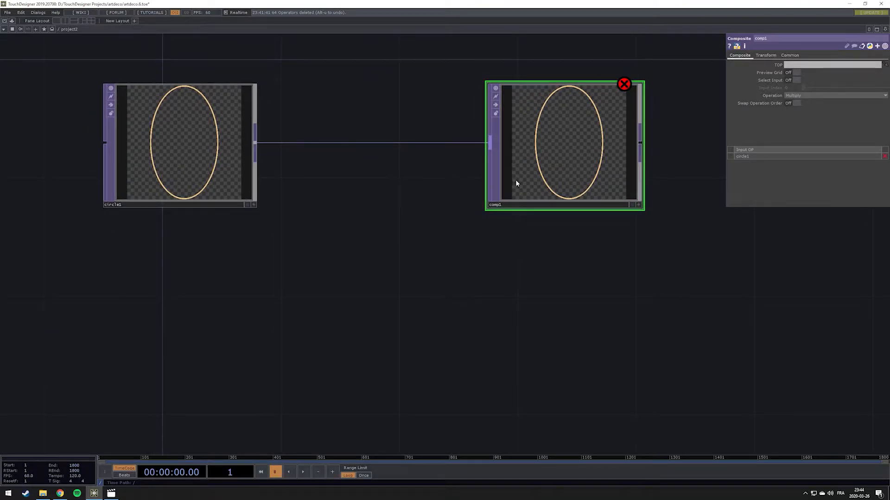
pyautogui.moveTo(576, 168); pyautogui.dragTo(701, 165)
pyautogui.moveTo(677, 229); pyautogui.dragTo(532, 216)
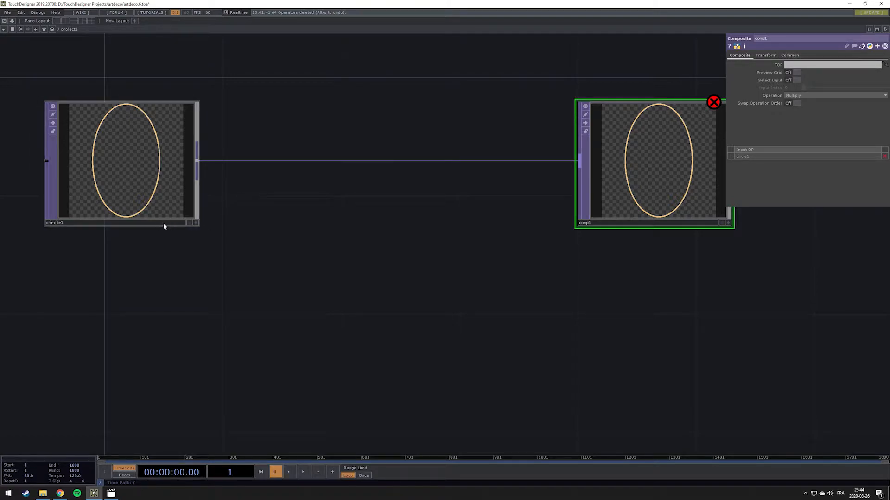
pyautogui.click(801, 95)
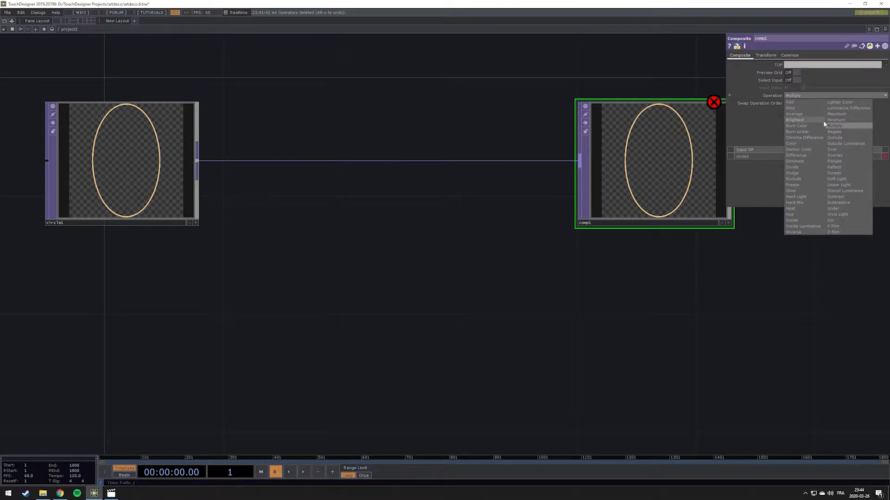
pyautogui.click(844, 149)
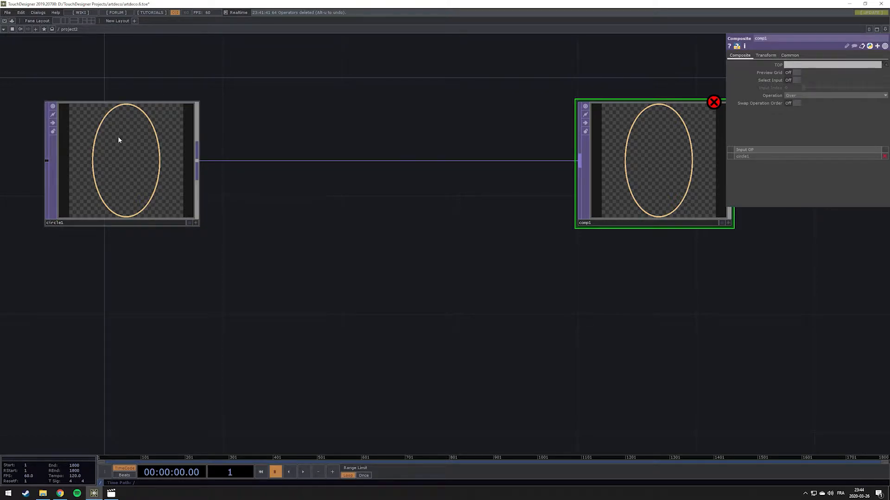
# Step: Branch a Transform TOP off the circle, place it below the main wire and set its rotation to -4.5
pyautogui.rightClick(197, 160)
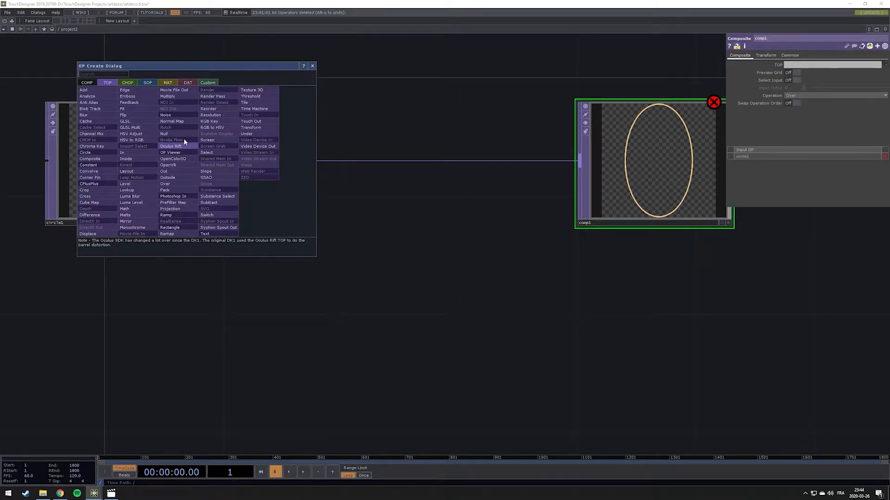
pyautogui.click(258, 132)
pyautogui.click(302, 308)
pyautogui.moveTo(413, 304); pyautogui.dragTo(459, 276)
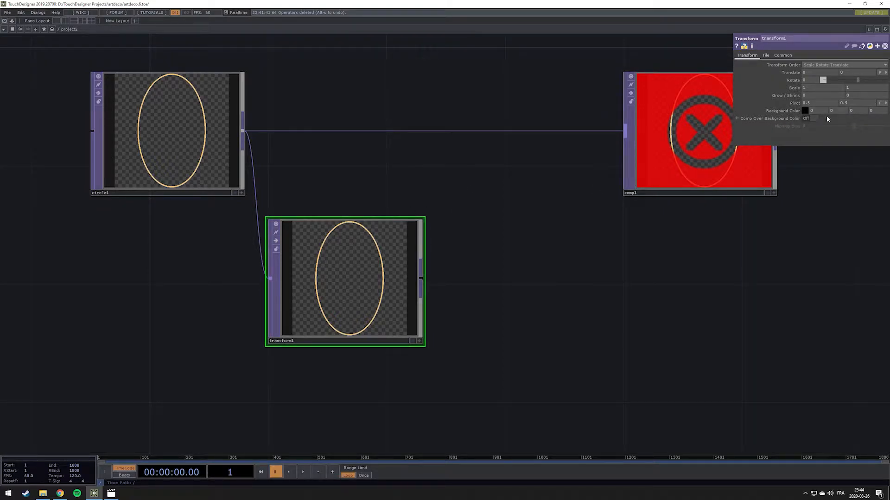
pyautogui.click(807, 79)
pyautogui.write('-4.5')
pyautogui.press('Return')
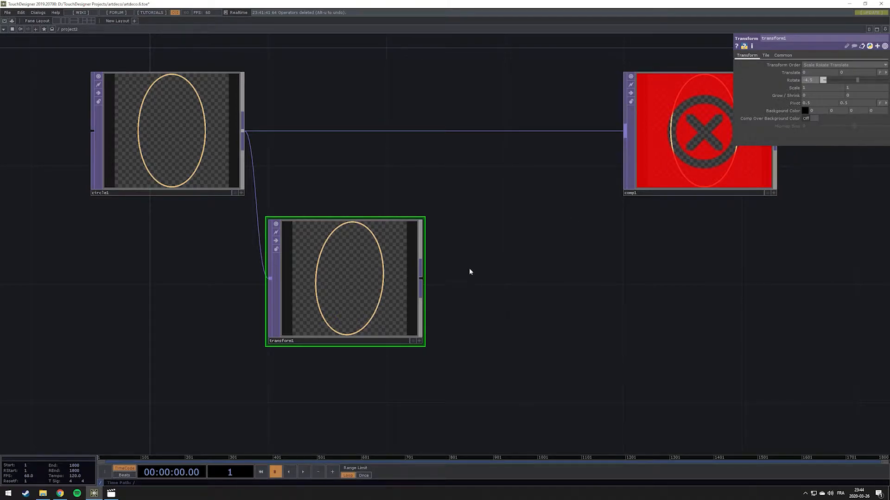
# Step: Connect the Transform to the Composite and set the Transform's horizontal pivot to 0.1
pyautogui.moveTo(421, 280); pyautogui.dragTo(611, 135)
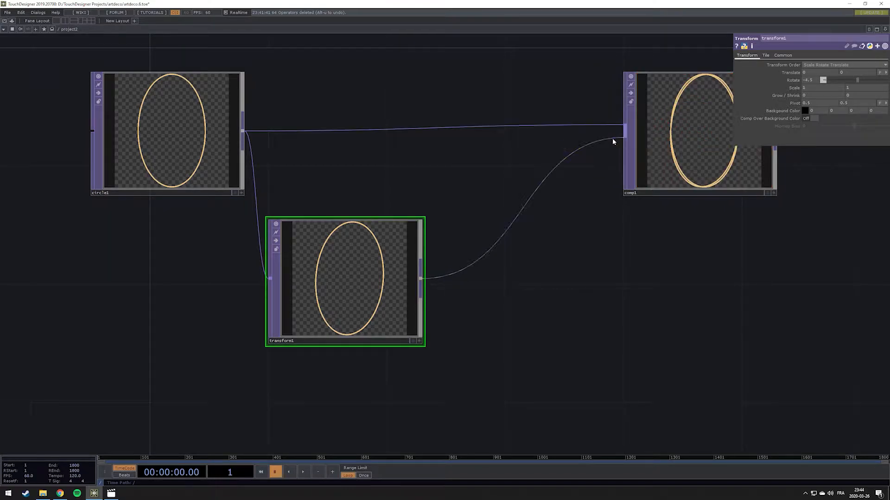
pyautogui.moveTo(716, 230); pyautogui.dragTo(673, 243)
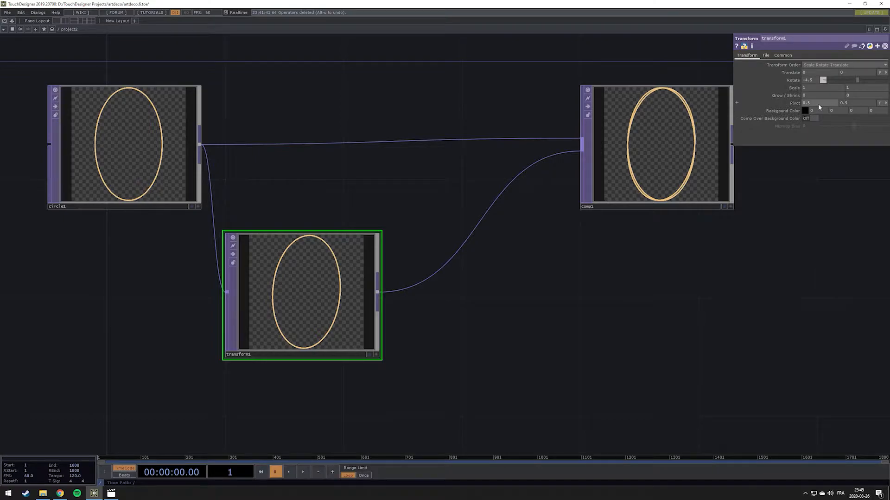
pyautogui.moveTo(815, 102)
pyautogui.mouseDown(button='middle')
pyautogui.moveTo(793, 105)
pyautogui.moveTo(811, 105)
pyautogui.mouseUp(button='middle')
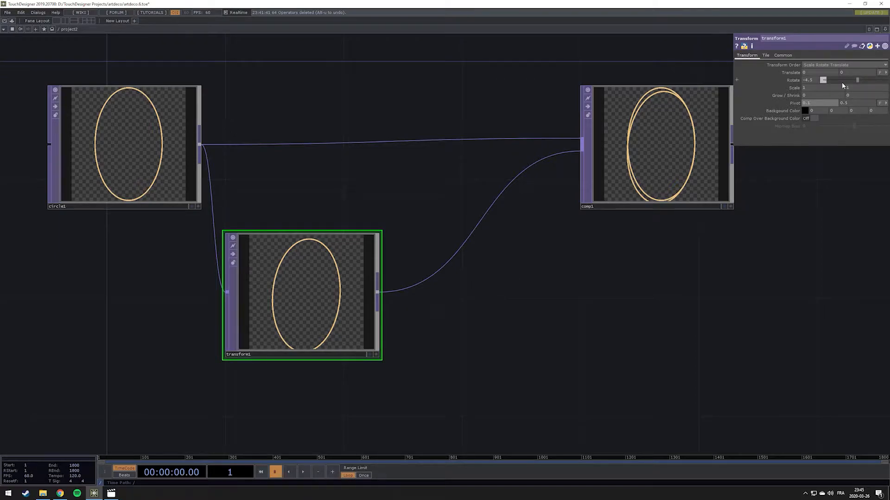
# Step: Try stronger rotations of the ellipse around the shifted pivot and return the rotation to -4.5
pyautogui.moveTo(857, 80)
pyautogui.mouseDown()
pyautogui.moveTo(844, 81)
pyautogui.moveTo(860, 80)
pyautogui.moveTo(852, 83)
pyautogui.mouseUp()
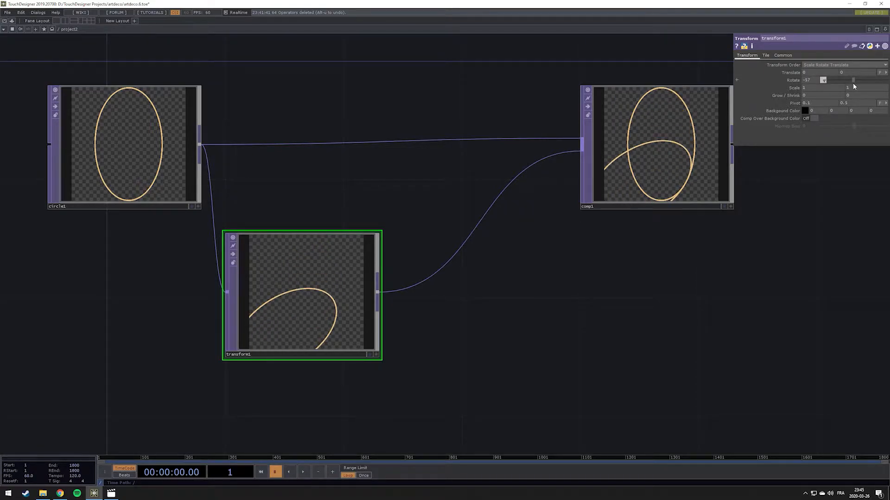
pyautogui.moveTo(853, 82); pyautogui.dragTo(856, 82)
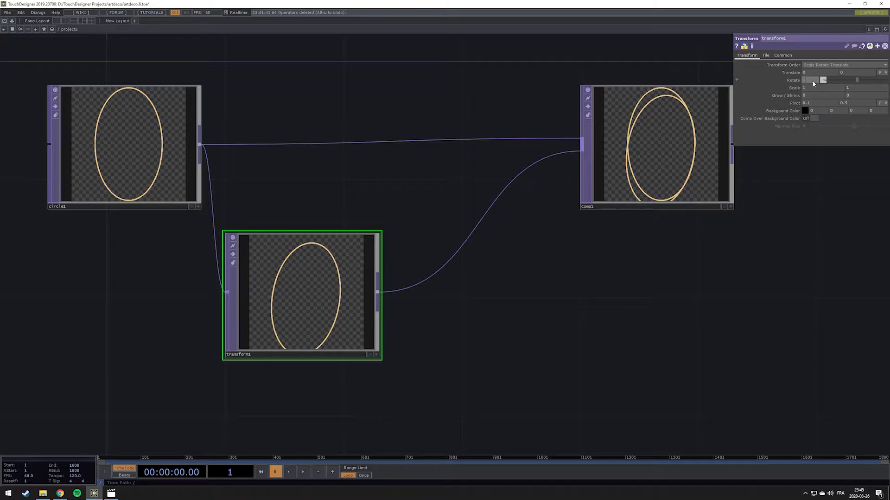
pyautogui.write('5')
pyautogui.press('Return')
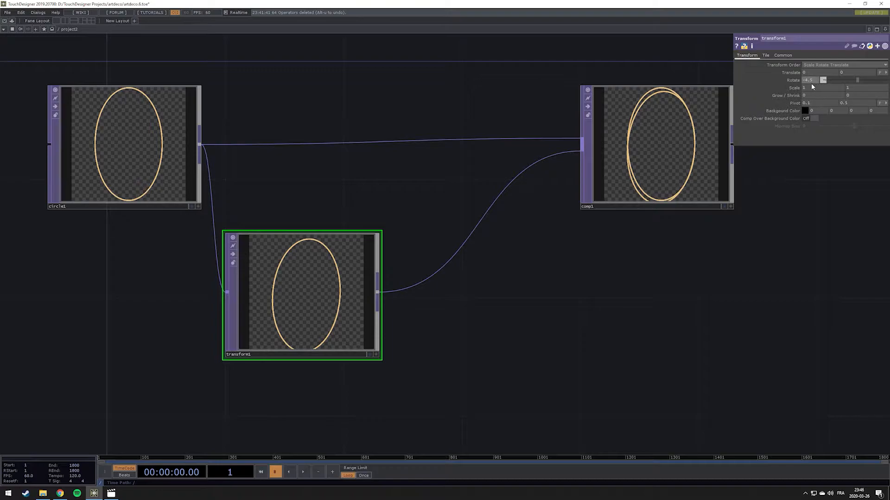
# Step: Duplicate the Transform twice, keeping the copies fed by the circle and stacked below the original
pyautogui.scroll(-3, 486, 197)
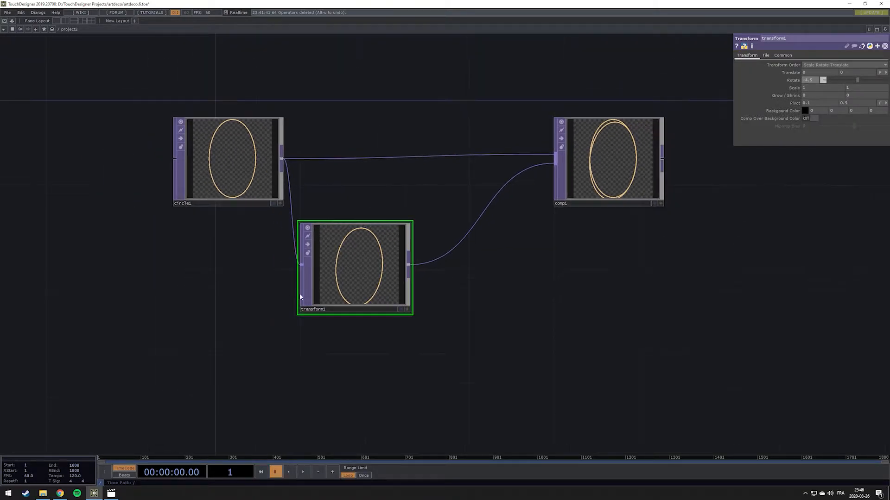
pyautogui.moveTo(444, 336); pyautogui.dragTo(458, 226)
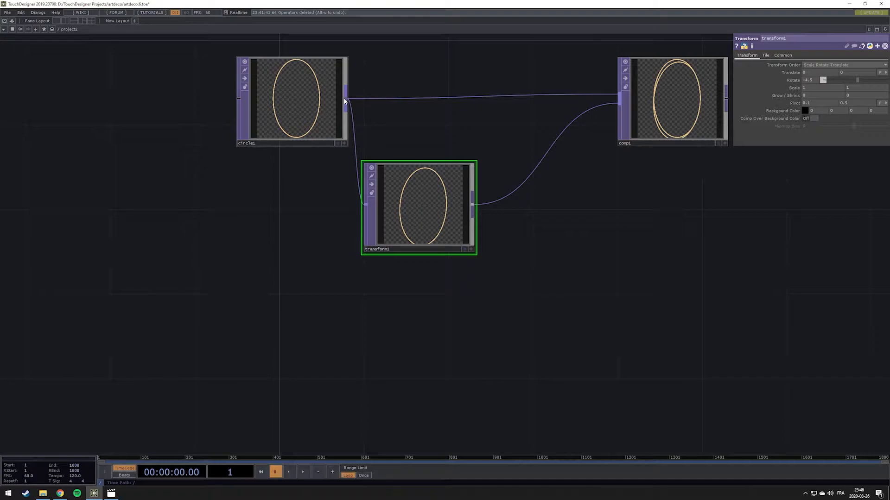
pyautogui.hotkey('ctrl', 'c')
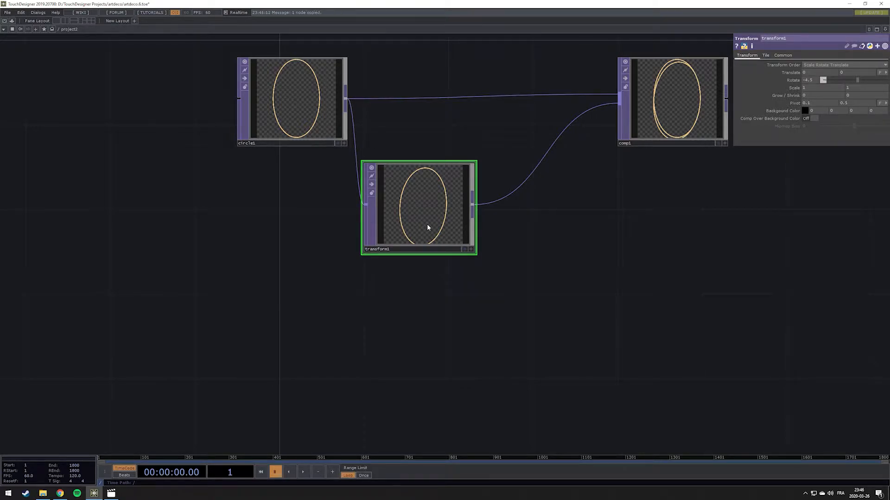
pyautogui.hotkey('ctrl', 'v')
pyautogui.moveTo(530, 319); pyautogui.dragTo(498, 214)
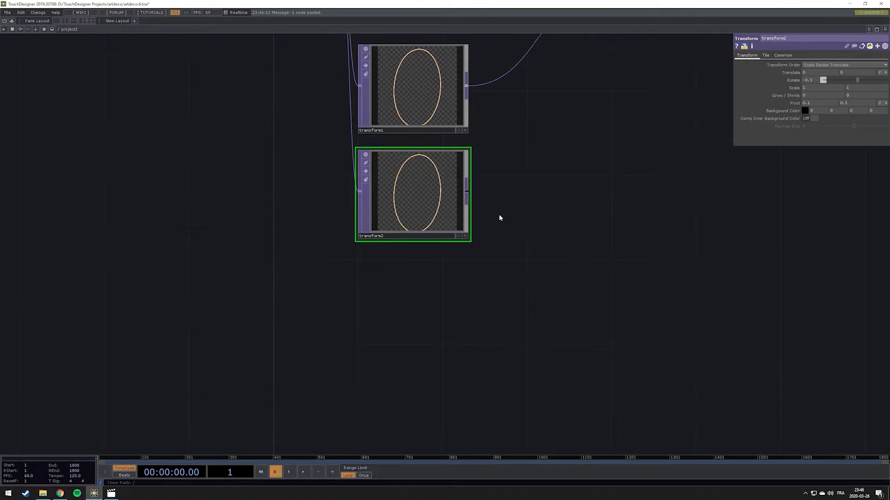
pyautogui.hotkey('ctrl', 'v')
# Step: Select both Transform copies and connect their outputs to the Composite
pyautogui.moveTo(553, 280); pyautogui.dragTo(397, 300)
pyautogui.scroll(-3, 498, 294)
pyautogui.scroll(3, 496, 289)
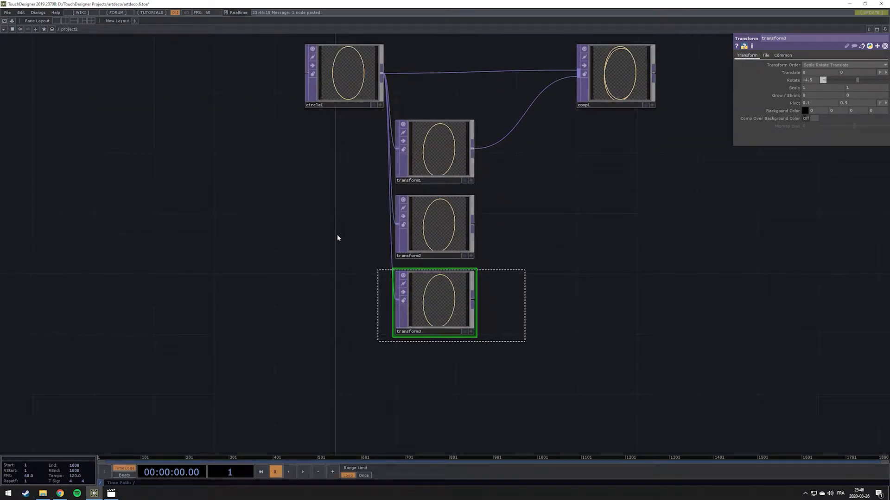
pyautogui.moveTo(472, 227); pyautogui.dragTo(569, 79)
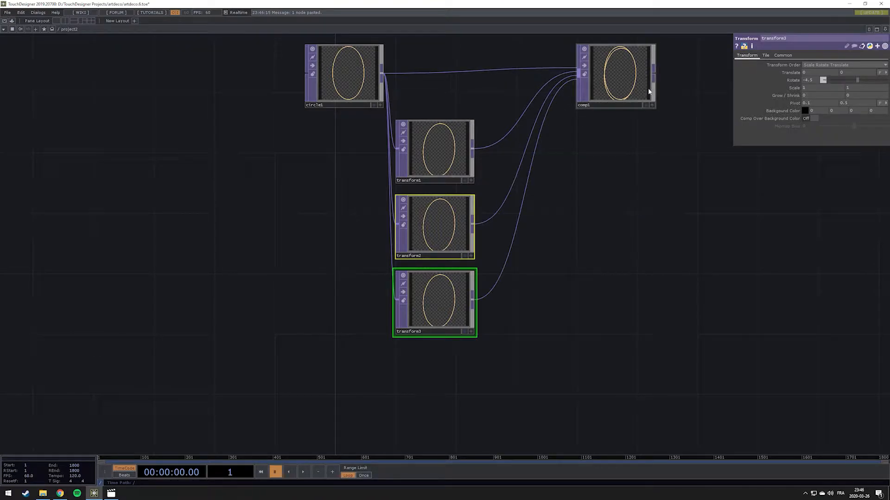
# Step: Add a Null TOP after the Composite, far along its row, and show it as the network background
pyautogui.moveTo(673, 130); pyautogui.dragTo(444, 195)
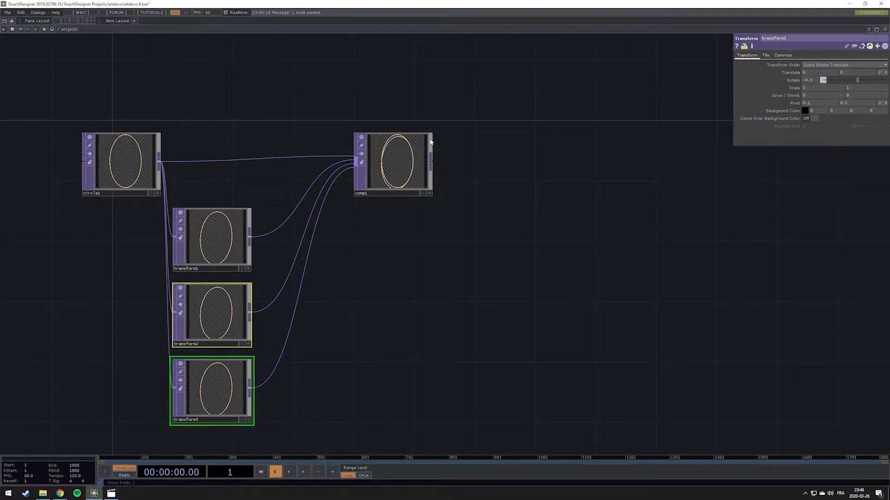
pyautogui.rightClick(431, 166)
pyautogui.write('nu')
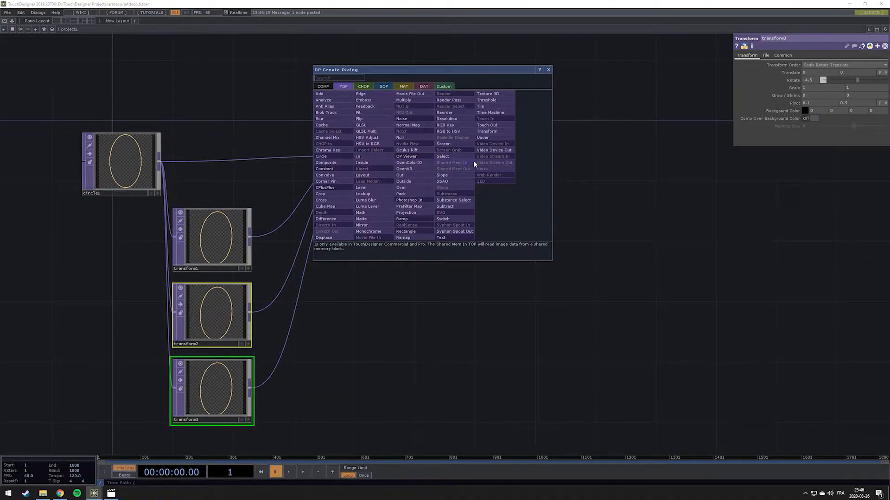
pyautogui.click(401, 138)
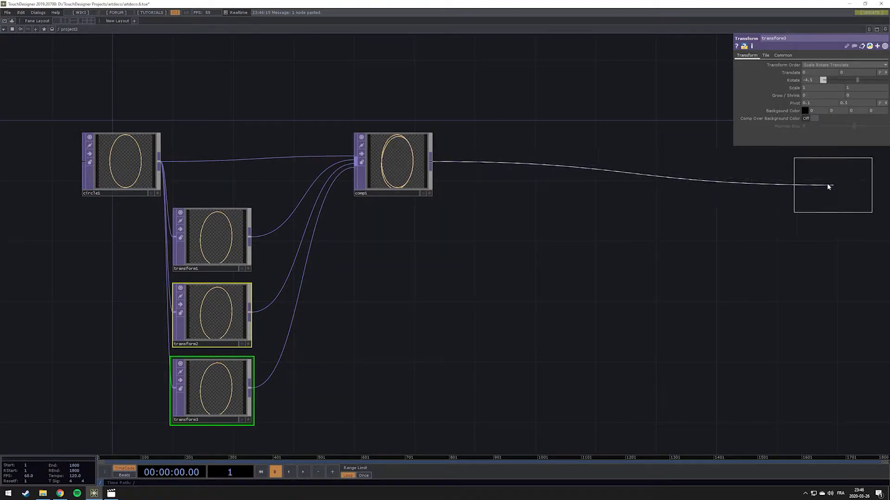
pyautogui.click(826, 168)
pyautogui.click(860, 192)
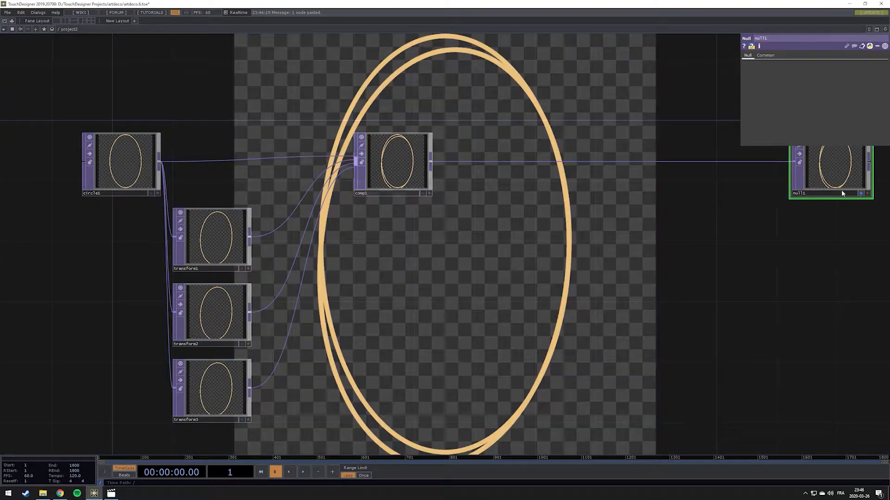
# Step: Move the first Transform above the circle's row and set the second Transform's rotation to 4.5
pyautogui.moveTo(505, 305); pyautogui.dragTo(583, 332)
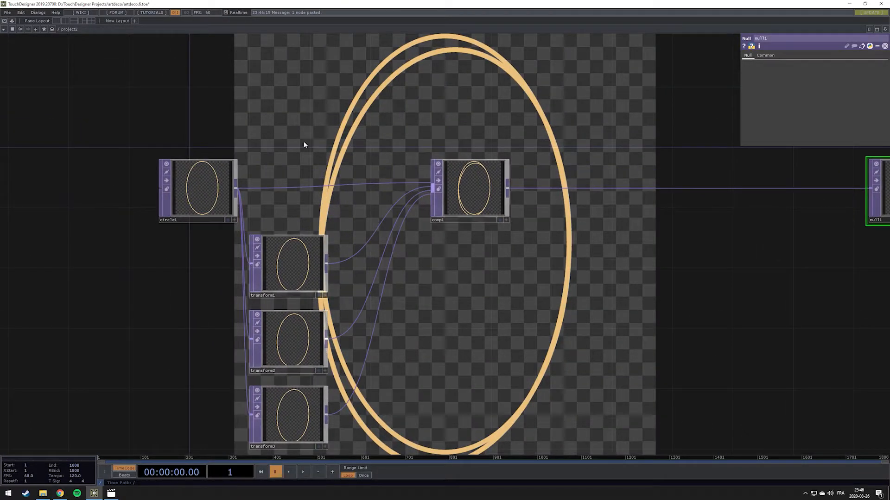
pyautogui.moveTo(451, 286); pyautogui.dragTo(516, 219)
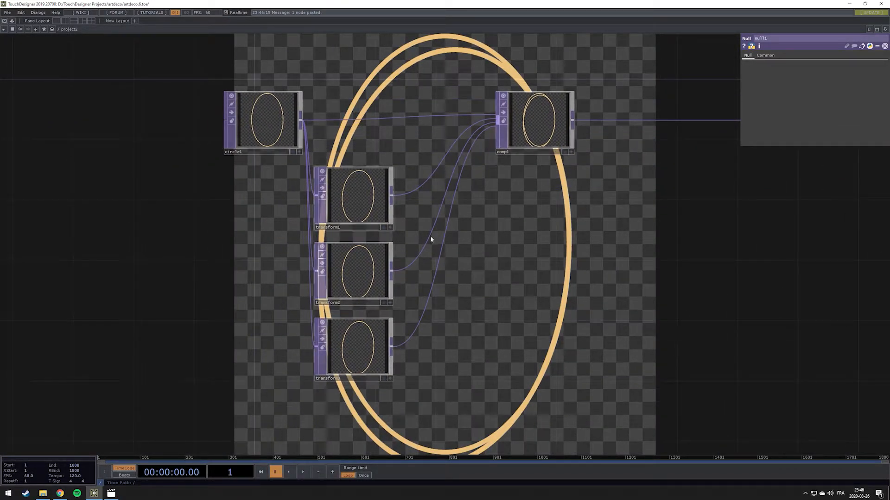
pyautogui.click(361, 265)
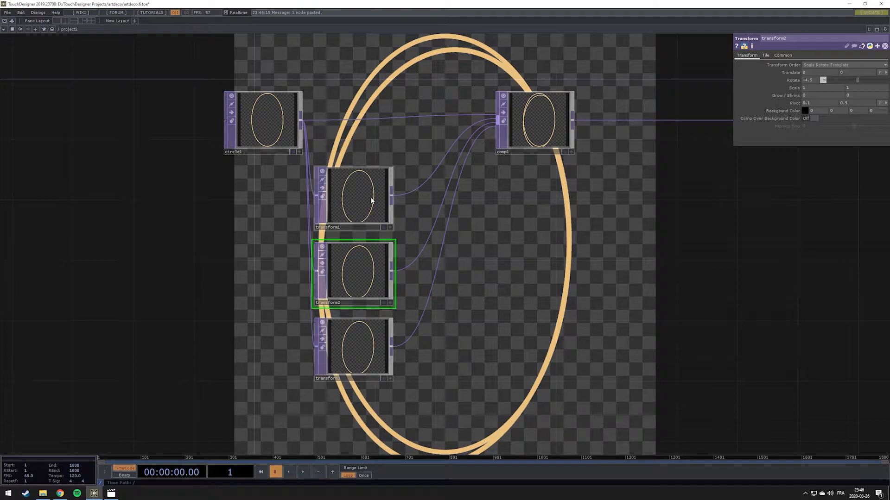
pyautogui.moveTo(380, 102); pyautogui.dragTo(412, 227)
pyautogui.moveTo(395, 307); pyautogui.dragTo(394, 109)
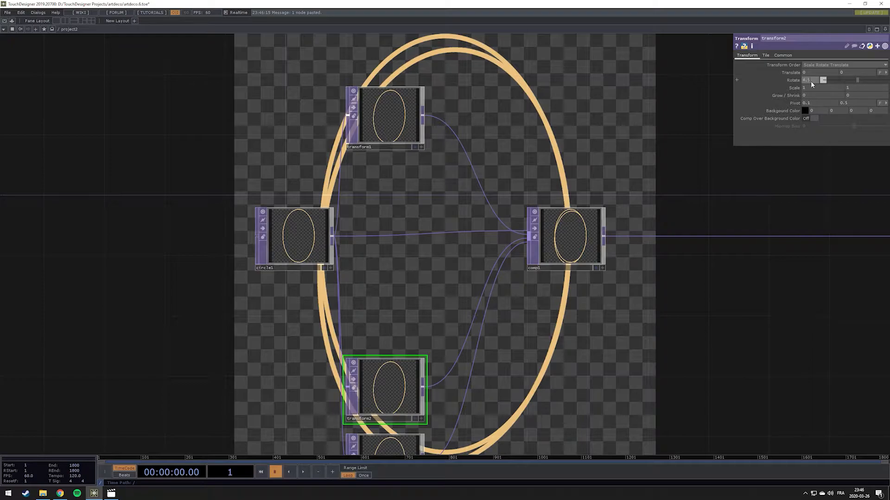
pyautogui.press('Return')
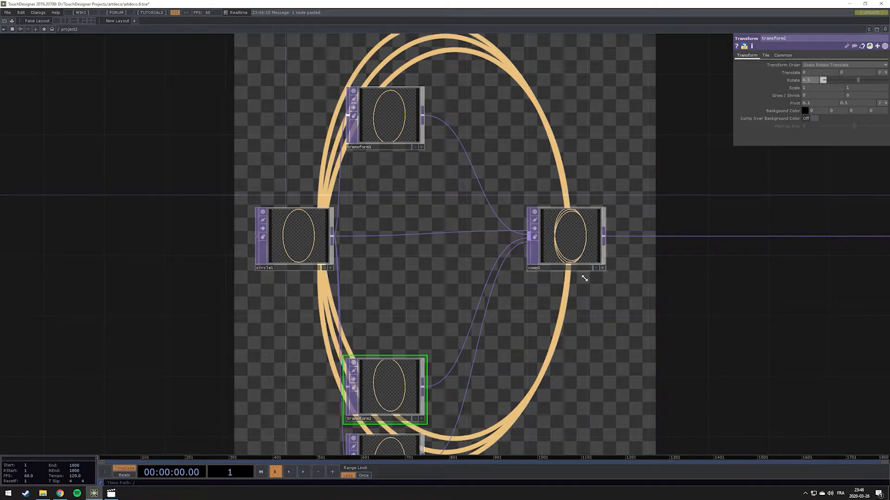
# Step: Set the third Transform's rotation to 9
pyautogui.moveTo(532, 317); pyautogui.dragTo(558, 234)
pyautogui.click(422, 366)
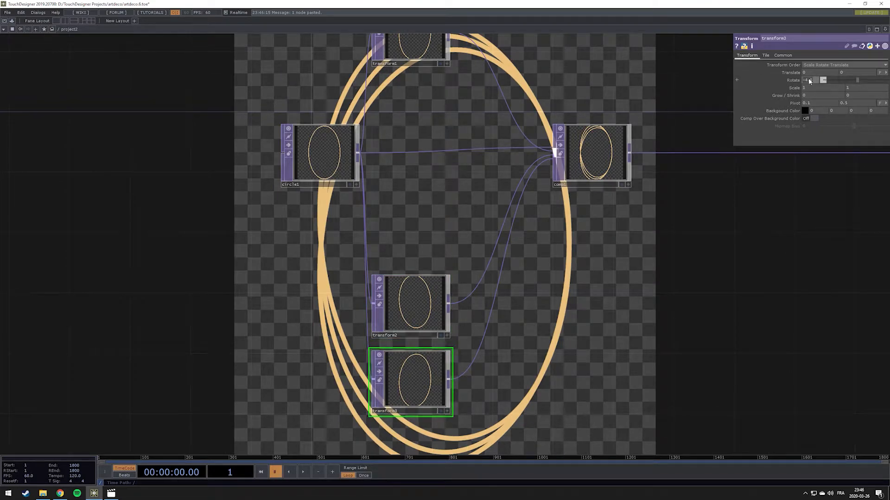
pyautogui.press('Return')
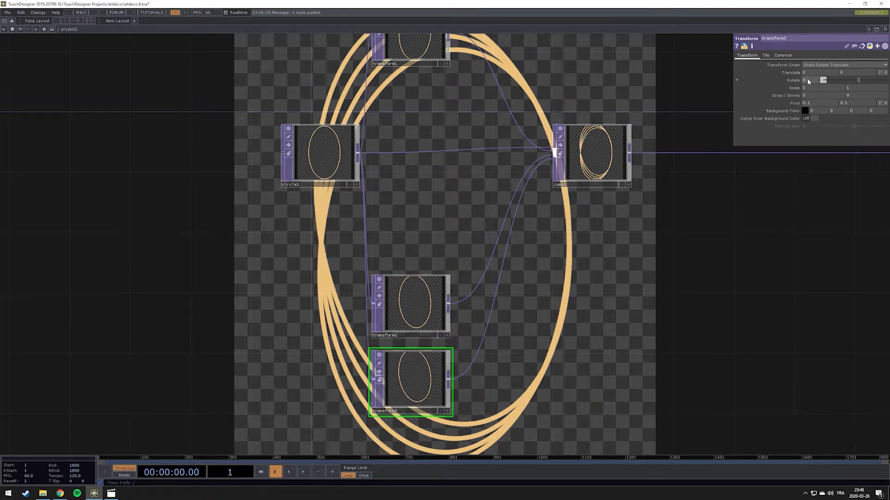
pyautogui.scroll(-4, 549, 231)
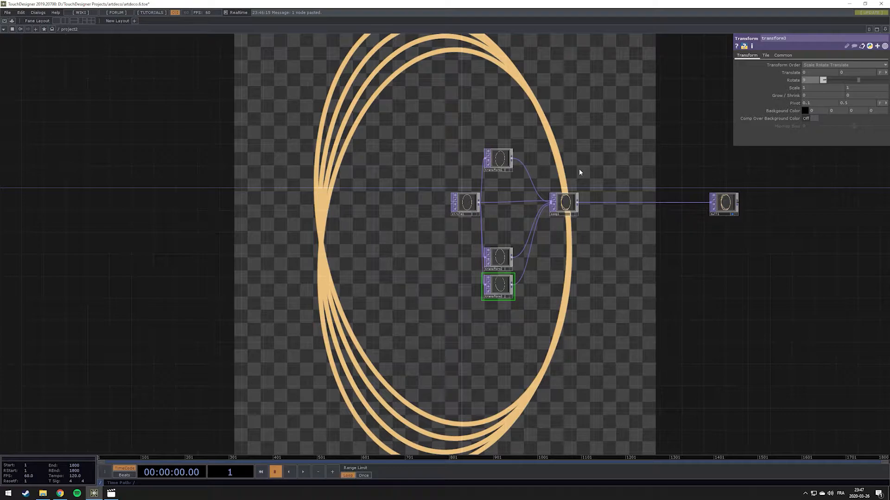
pyautogui.moveTo(596, 165); pyautogui.dragTo(438, 211)
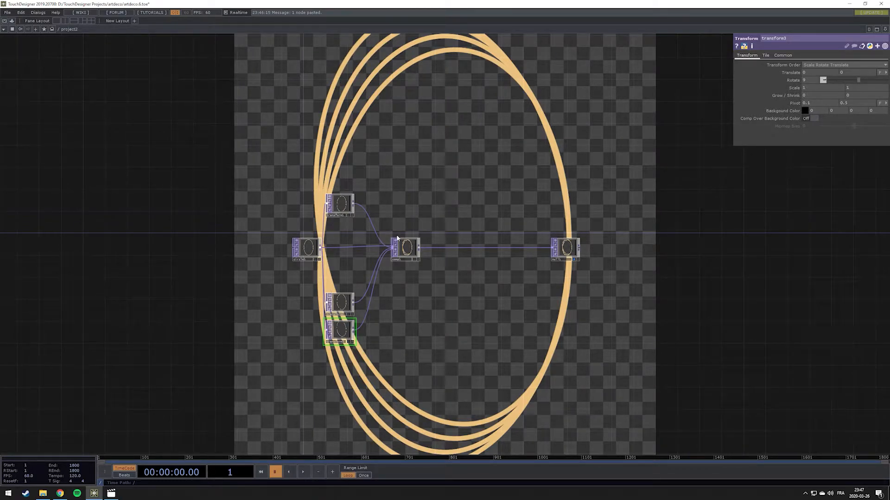
pyautogui.scroll(3, 321, 233)
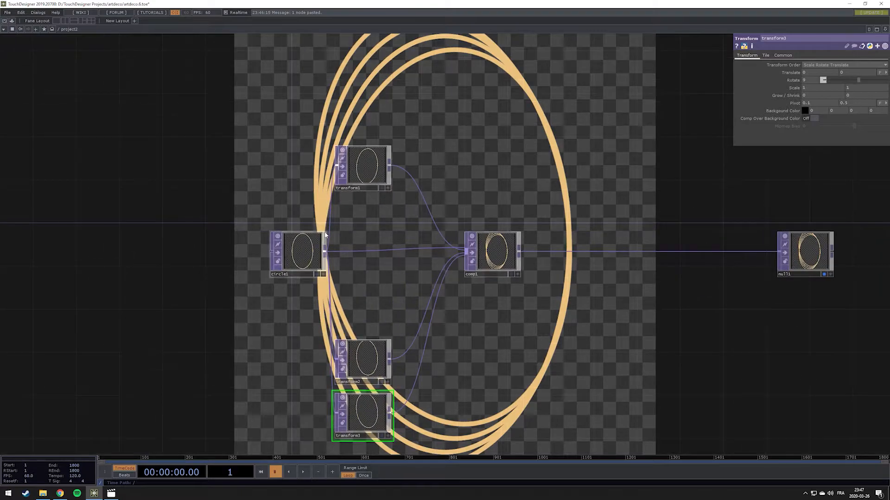
pyautogui.scroll(-3, 320, 239)
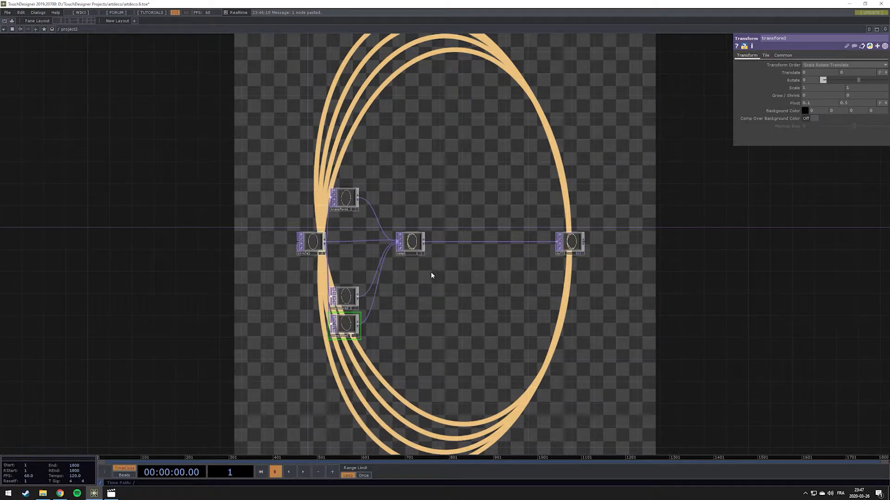
pyautogui.scroll(2, 356, 286)
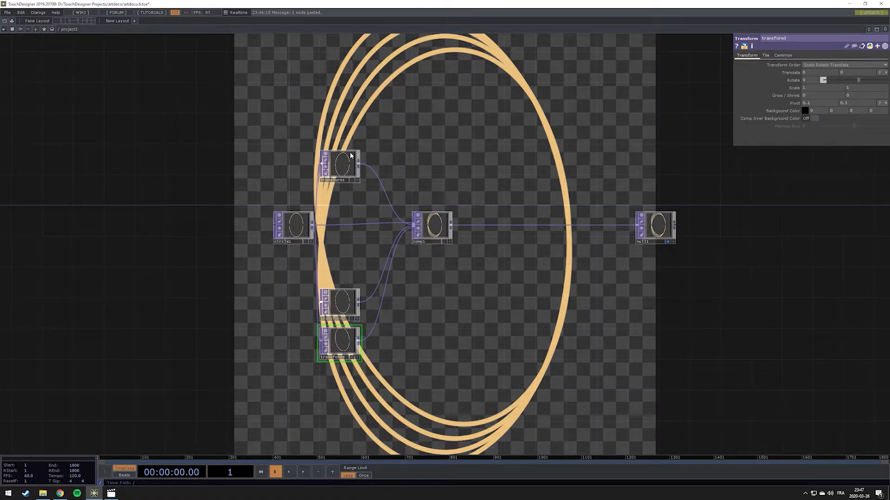
pyautogui.moveTo(421, 186); pyautogui.dragTo(416, 245)
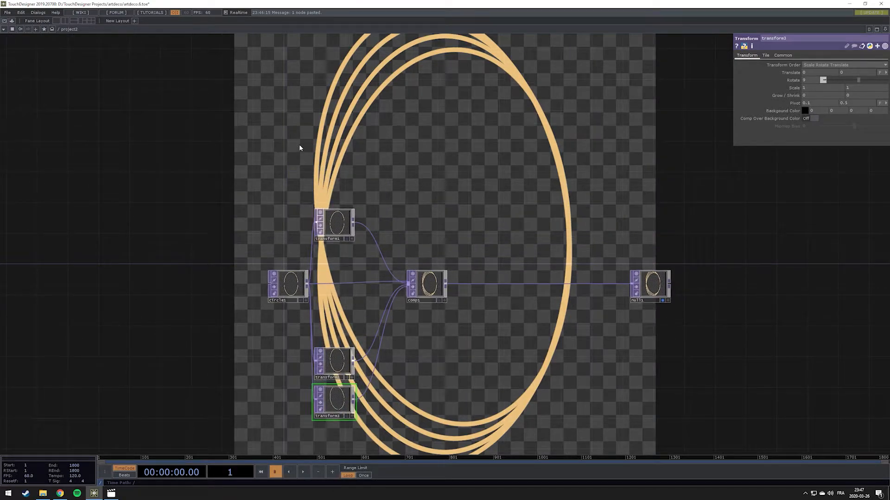
pyautogui.click(349, 233)
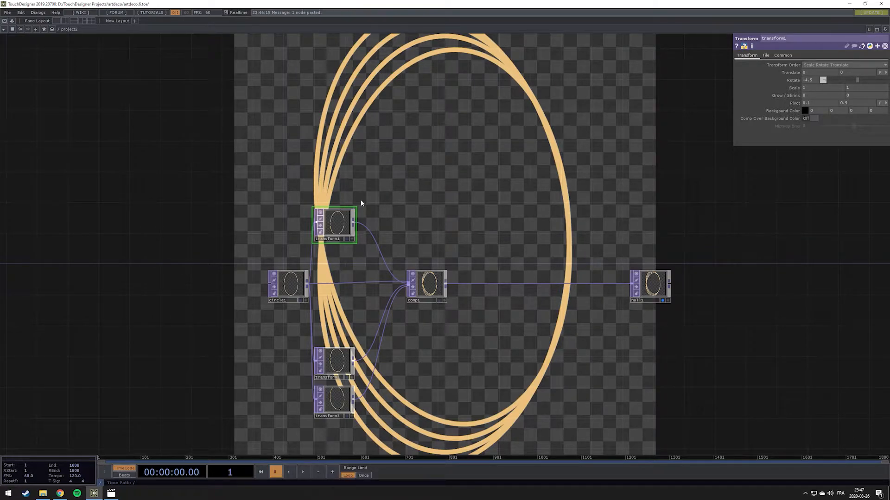
# Step: Move the Null TOP farther along its row and insert a second Composite TOP on the wire between the first Composite and the Null
pyautogui.moveTo(481, 172); pyautogui.dragTo(392, 200)
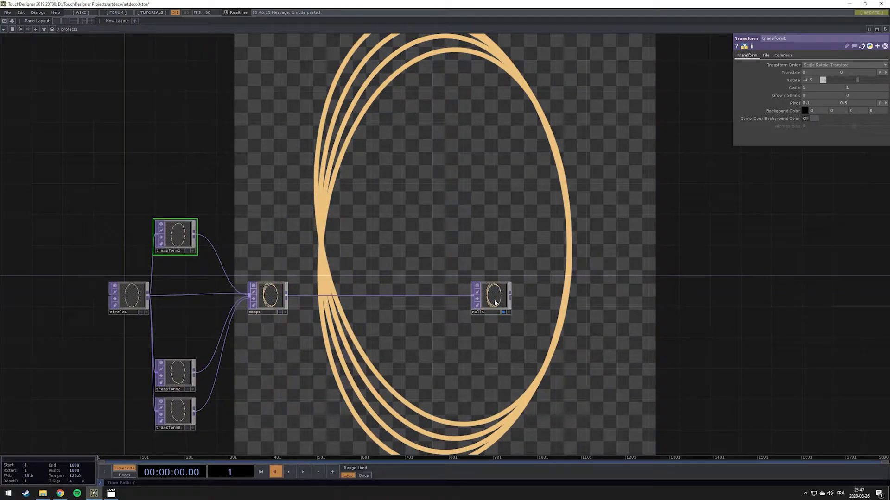
pyautogui.moveTo(494, 302); pyautogui.dragTo(695, 302)
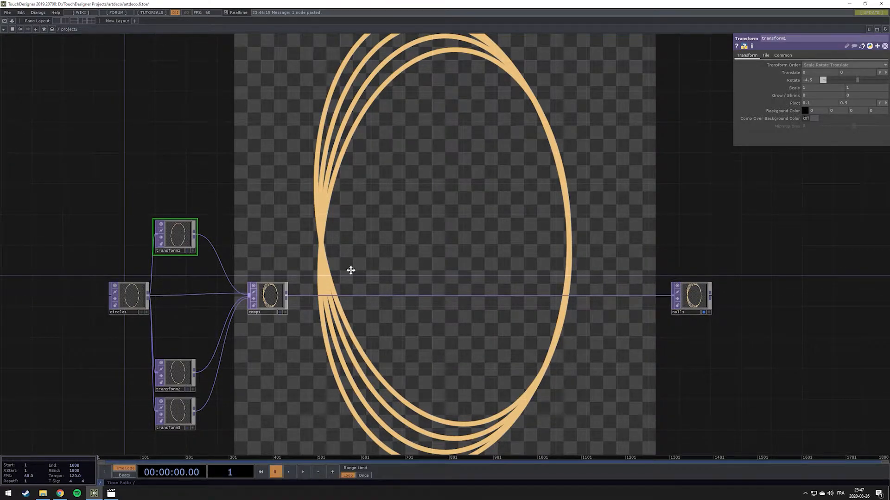
pyautogui.scroll(5, 389, 273)
pyautogui.moveTo(393, 243); pyautogui.dragTo(268, 283)
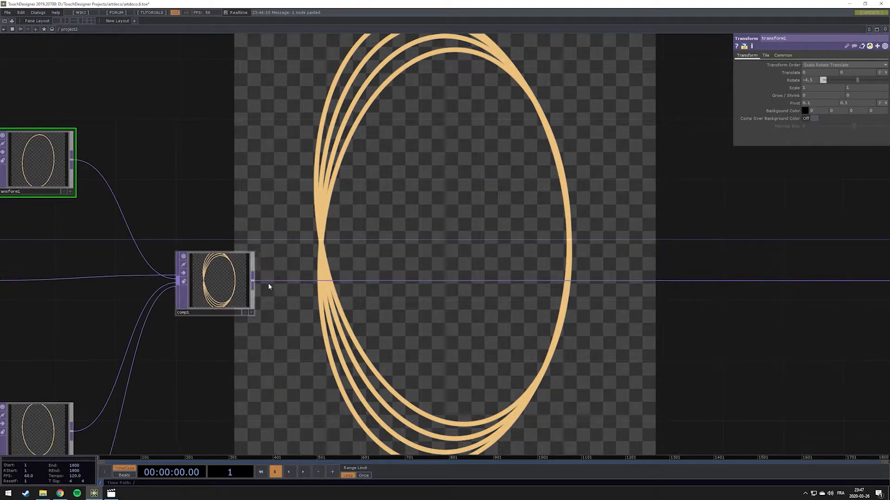
pyautogui.rightClick(269, 280)
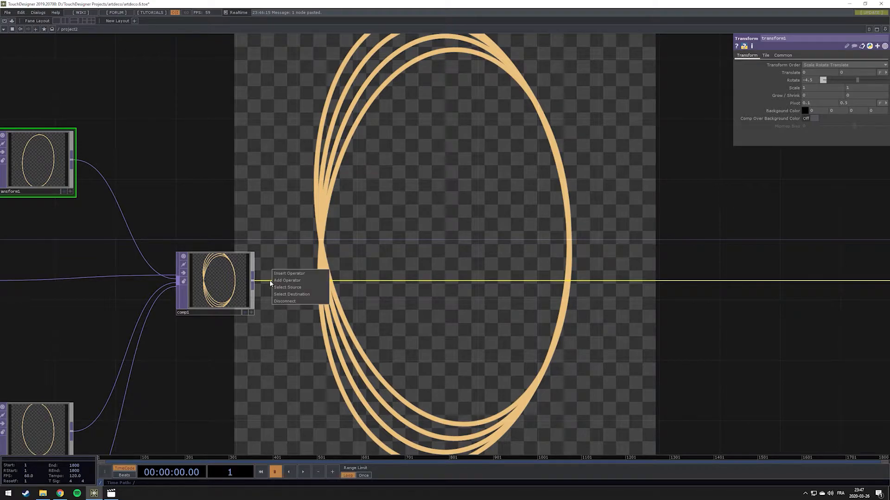
pyautogui.click(312, 274)
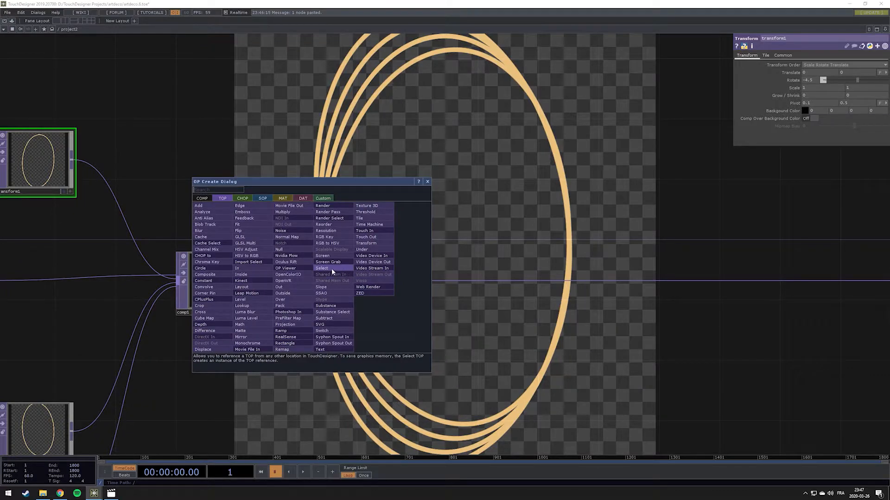
pyautogui.click(280, 249)
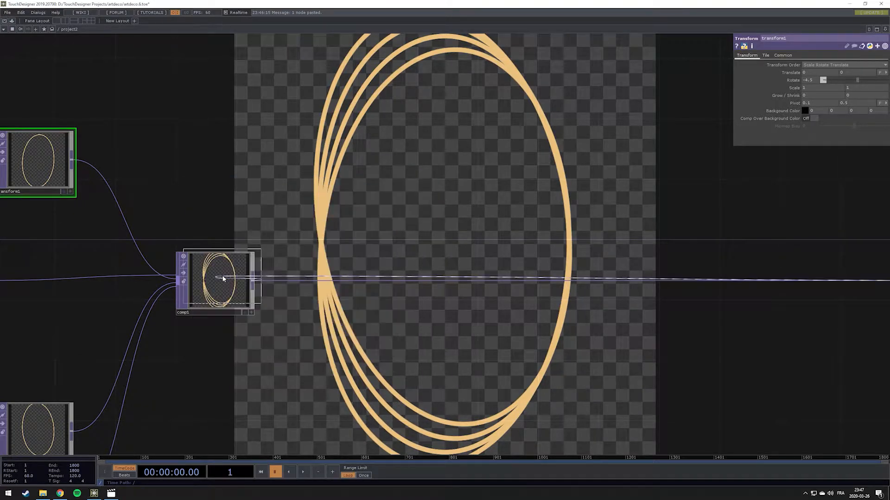
pyautogui.click(571, 285)
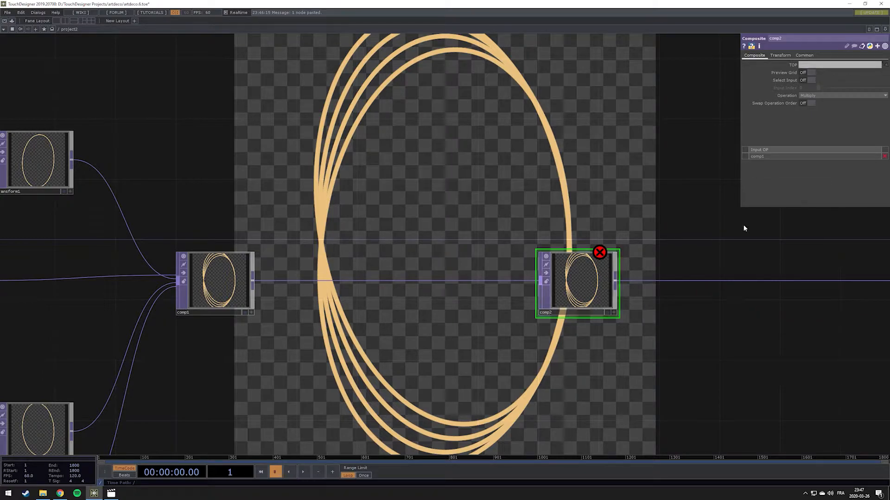
# Step: Add a Circle TOP below the wire and connect its output to the second Composite as a mask
pyautogui.moveTo(589, 183); pyautogui.dragTo(597, 118)
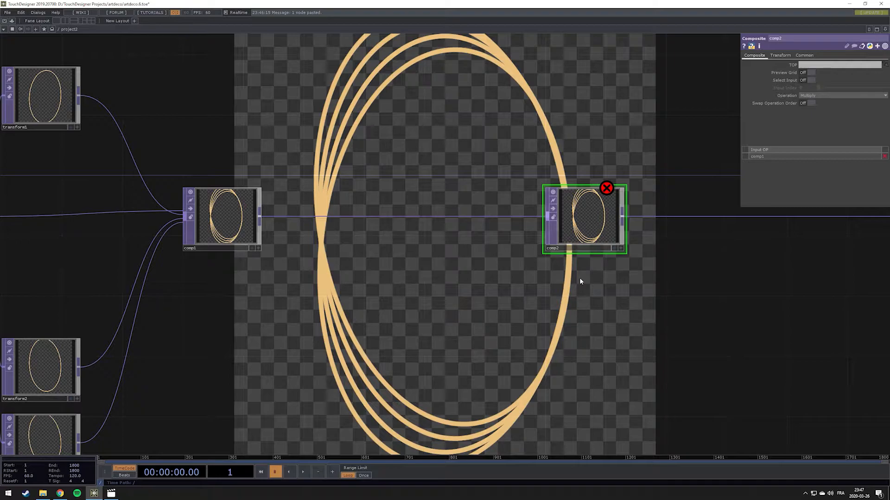
pyautogui.press('Tab')
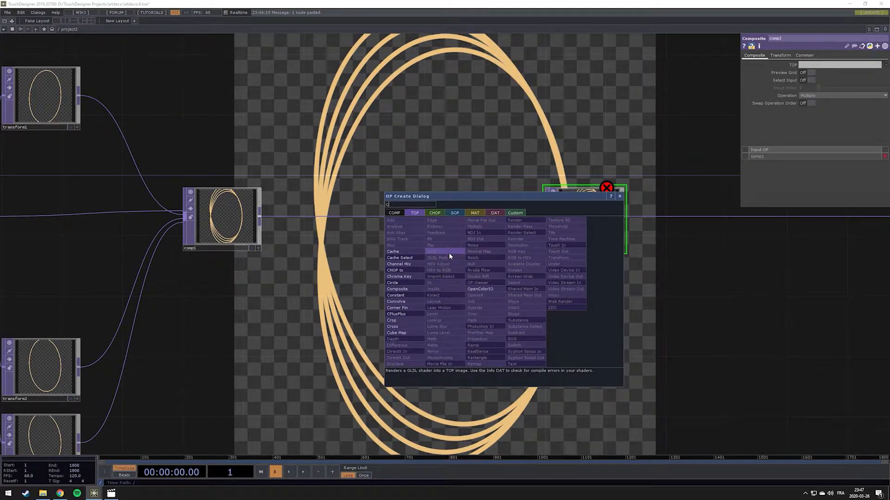
pyautogui.click(393, 285)
pyautogui.click(408, 285)
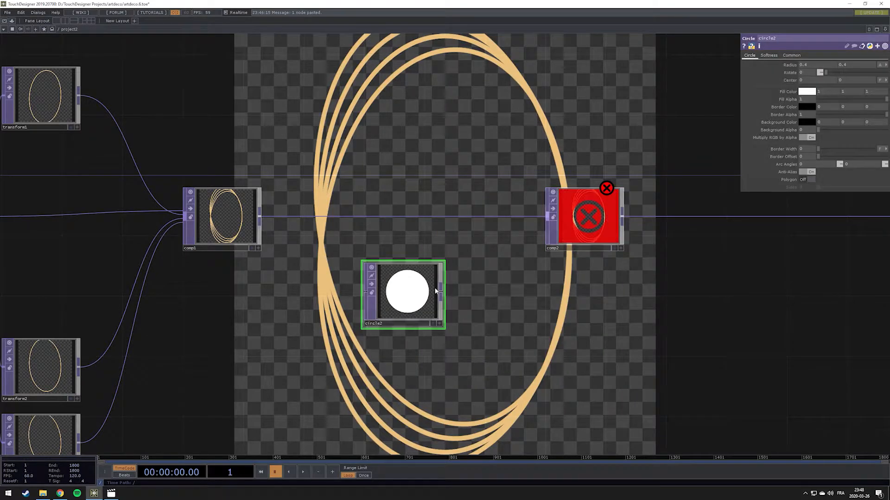
pyautogui.moveTo(441, 292); pyautogui.dragTo(546, 222)
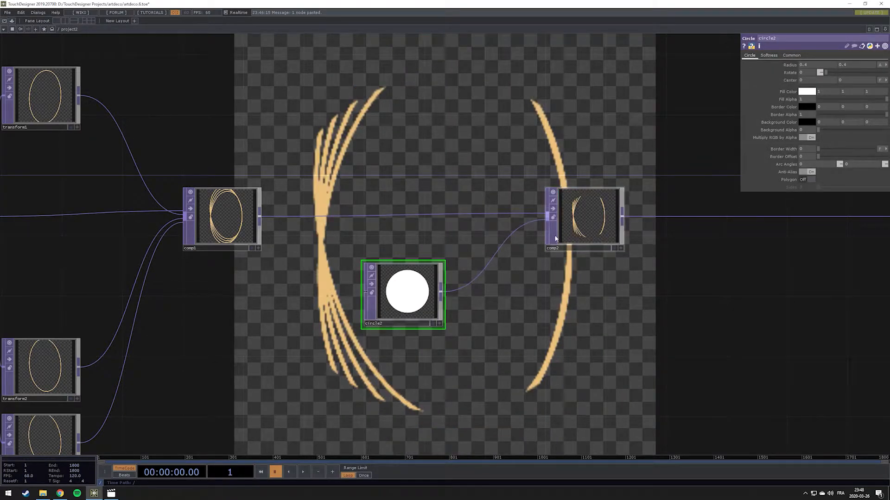
# Step: Set the mask circle's resolution to 1280 by 1280
pyautogui.click(790, 55)
pyautogui.write('1280')
pyautogui.press('Tab')
pyautogui.write('12')
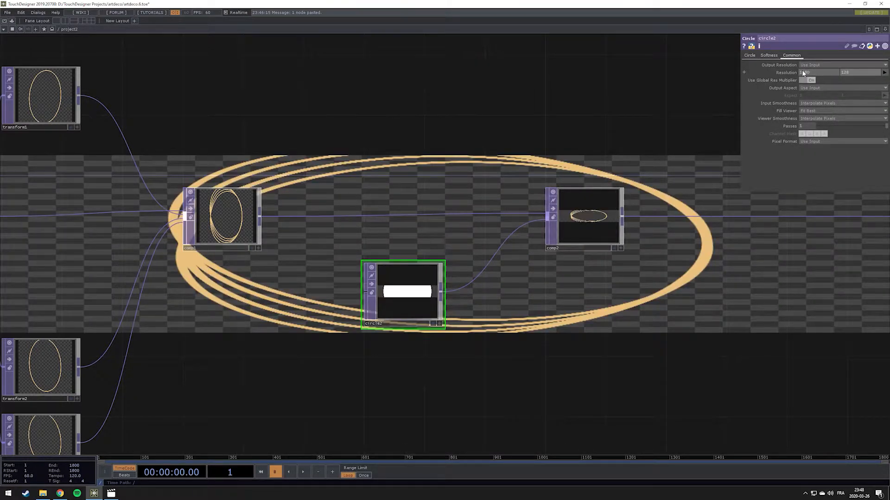
pyautogui.write('80')
pyautogui.press('Return')
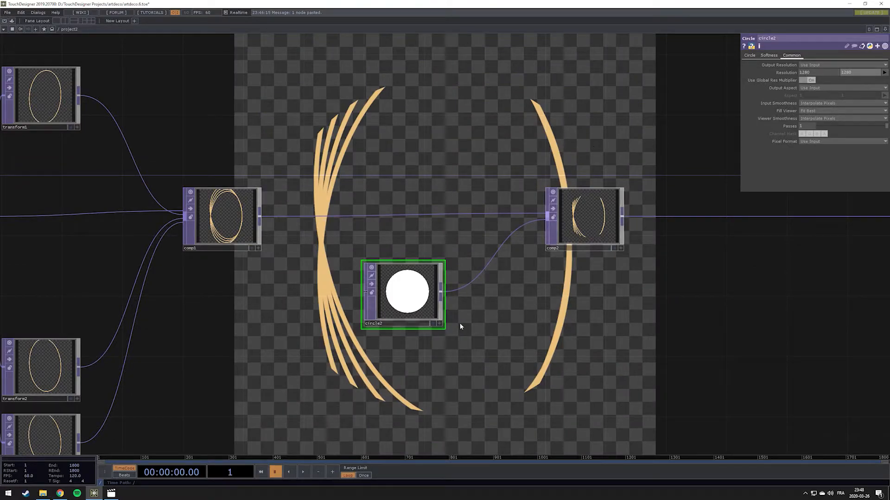
# Step: Switch to the reference video "swing" to examine how the fan strokes are cut off, and return to the TouchDesigner network
pyautogui.moveTo(480, 324); pyautogui.dragTo(411, 342)
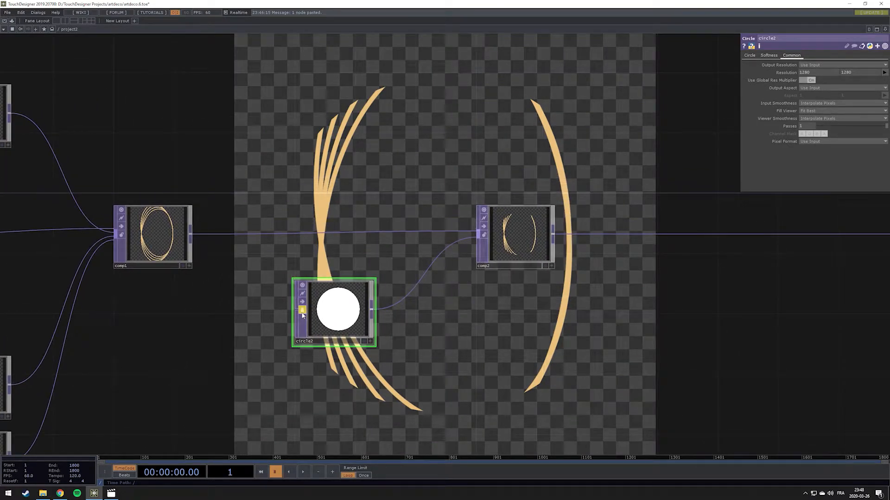
pyautogui.click(302, 310)
pyautogui.click(314, 324)
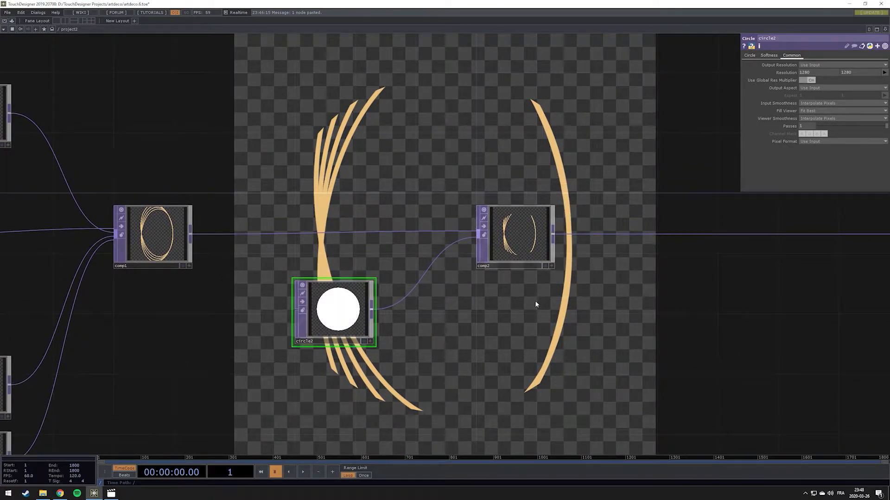
pyautogui.moveTo(537, 304); pyautogui.dragTo(517, 313)
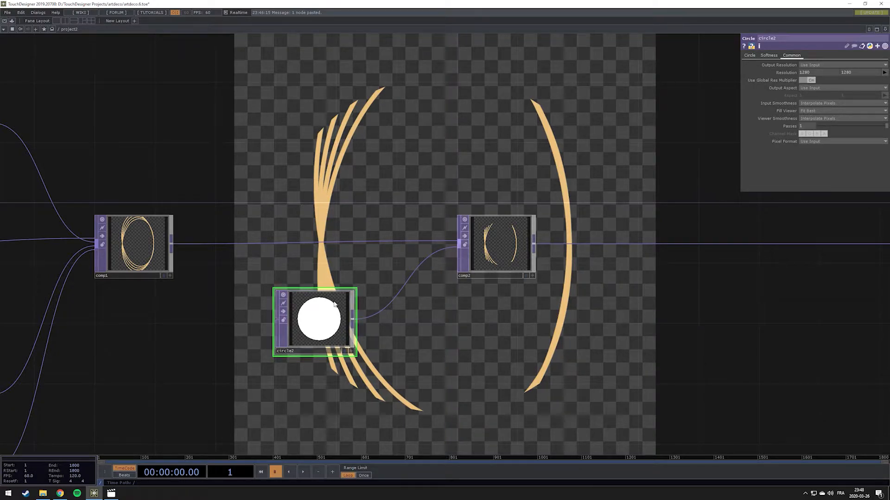
pyautogui.click(111, 493)
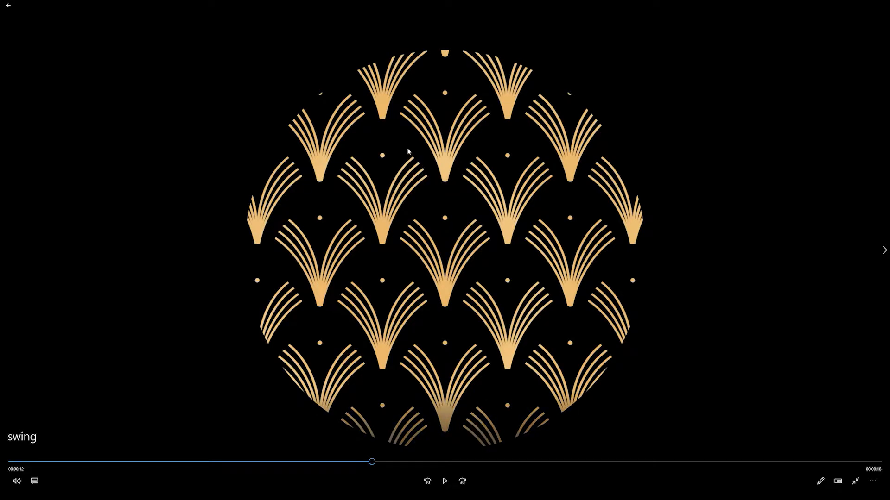
pyautogui.hotkey('alt', 'Tab')
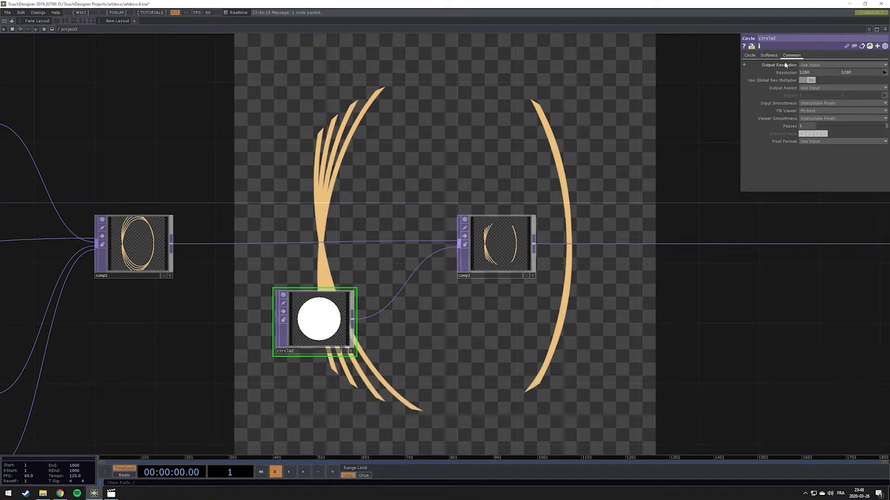
# Step: Reduce the mask circle's radius to about 0.29 and shift its center left and about 0.3 up, isolating the ellipses' upper-left strokes as a half fan
pyautogui.click(750, 56)
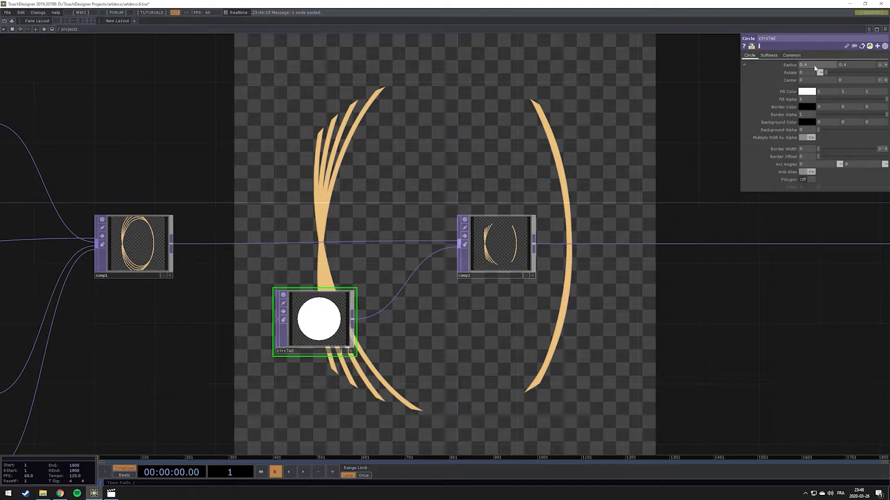
pyautogui.middleClick(789, 65)
pyautogui.moveTo(788, 62); pyautogui.dragTo(737, 73, button='middle')
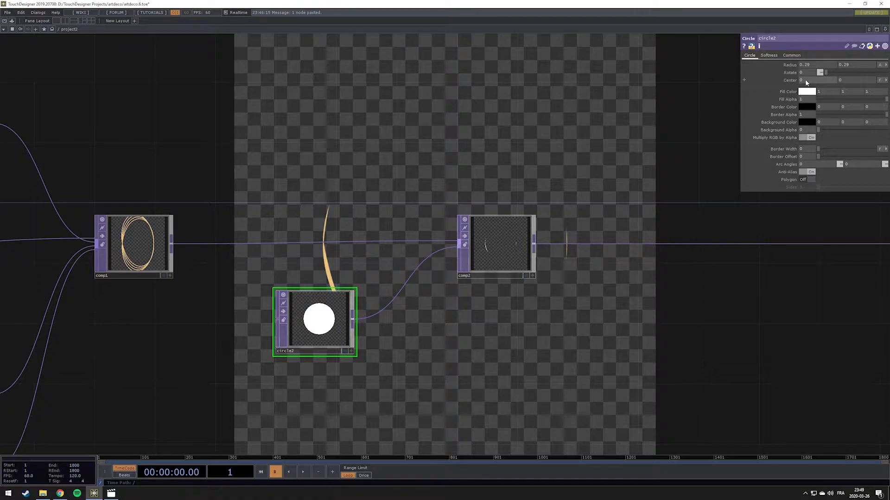
pyautogui.moveTo(808, 82); pyautogui.dragTo(787, 81, button='middle')
pyautogui.moveTo(857, 81); pyautogui.dragTo(874, 83, button='middle')
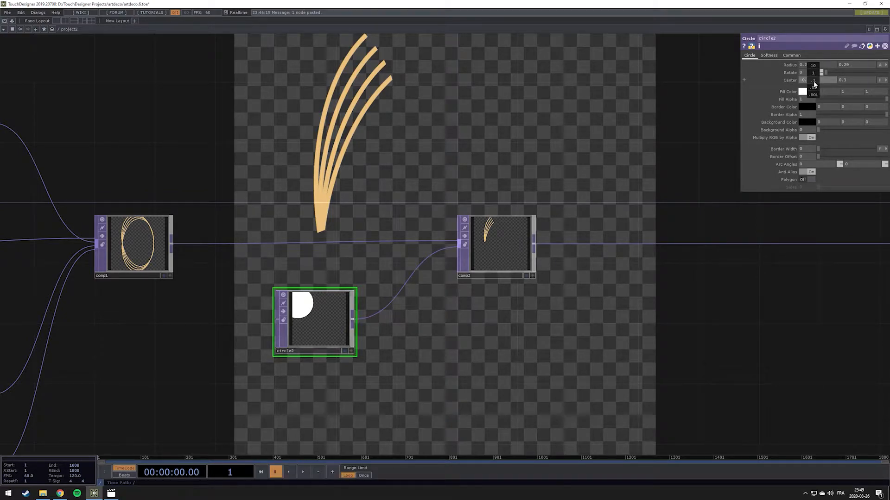
pyautogui.moveTo(809, 80); pyautogui.dragTo(845, 66, button='middle')
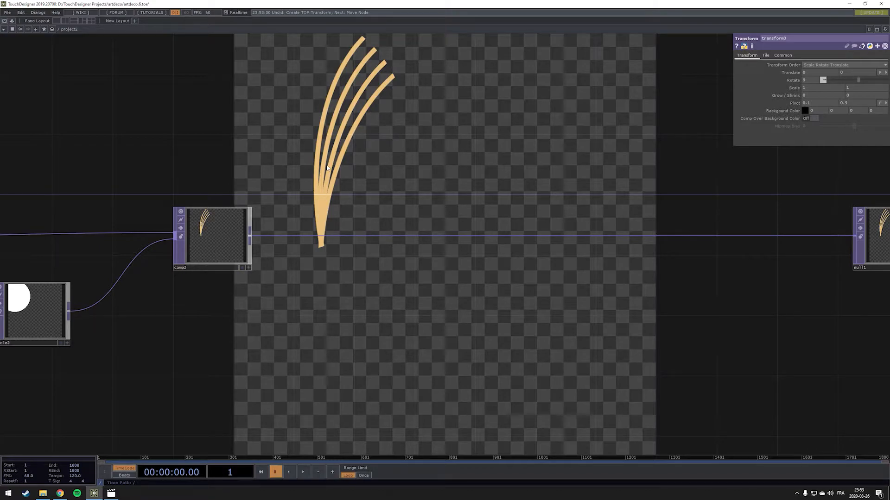
# Step: Insert a Transform TOP between the second Composite and the Null, and set its translation to 0.3, -0.3
pyautogui.rightClick(263, 236)
pyautogui.click(305, 227)
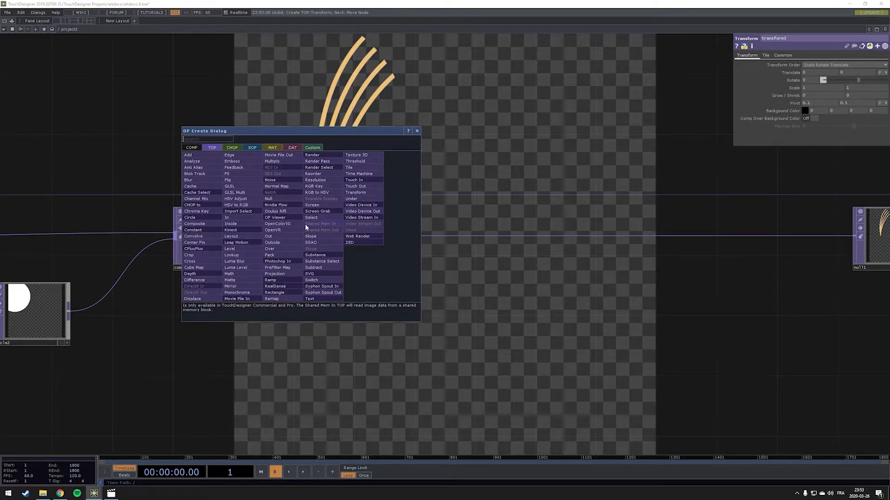
pyautogui.write('tr')
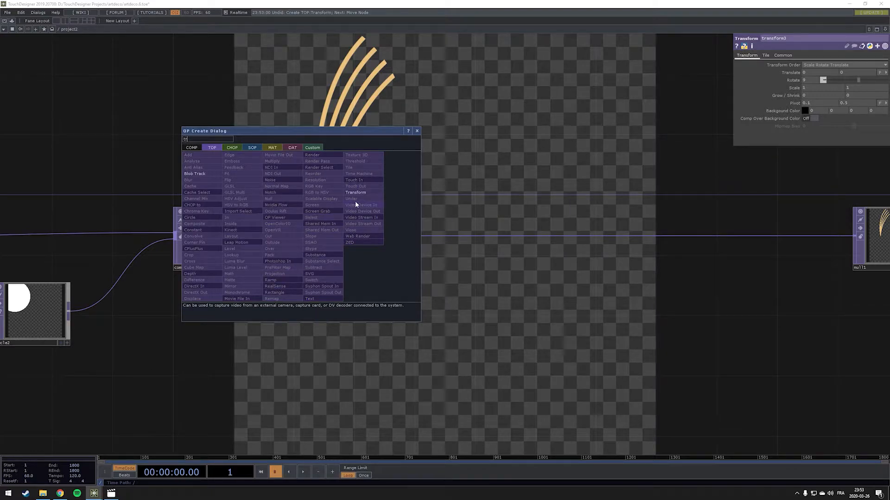
pyautogui.click(364, 194)
pyautogui.click(338, 217)
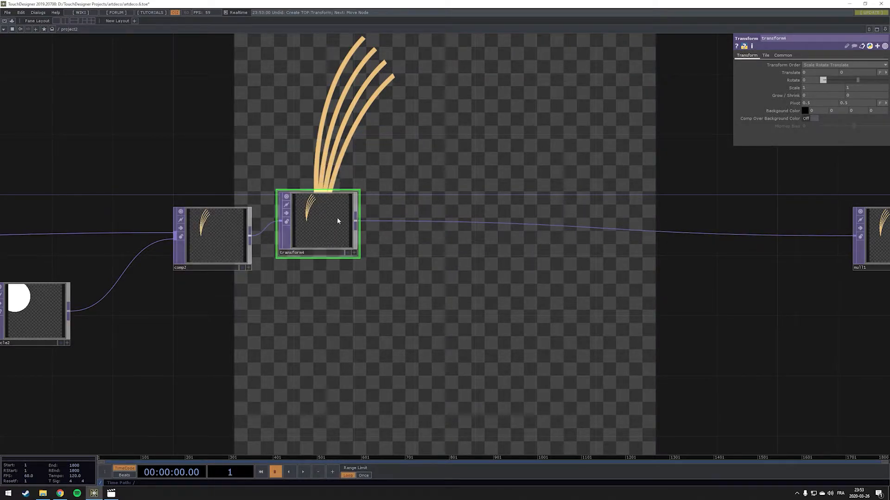
pyautogui.moveTo(806, 71); pyautogui.dragTo(841, 65, button='middle')
# Step: Insert an Over TOP between the half fan's centering Transform and the Null
pyautogui.moveTo(482, 140); pyautogui.dragTo(419, 150)
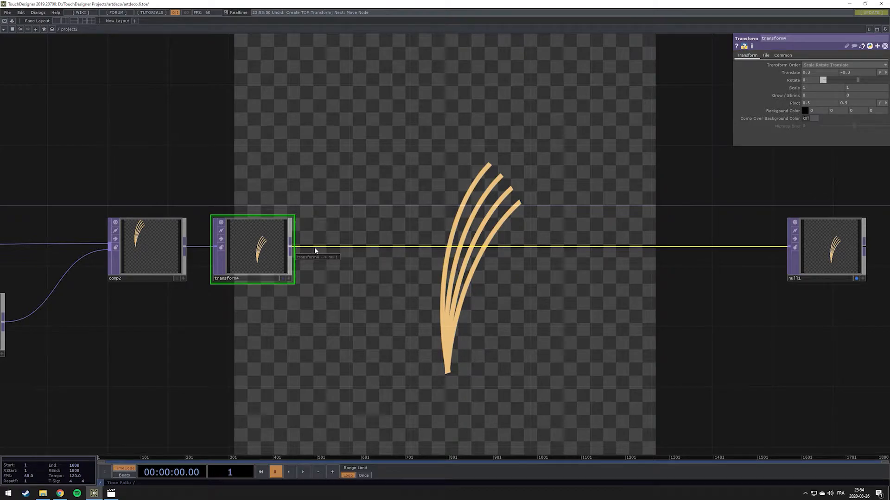
pyautogui.rightClick(343, 250)
pyautogui.click(374, 238)
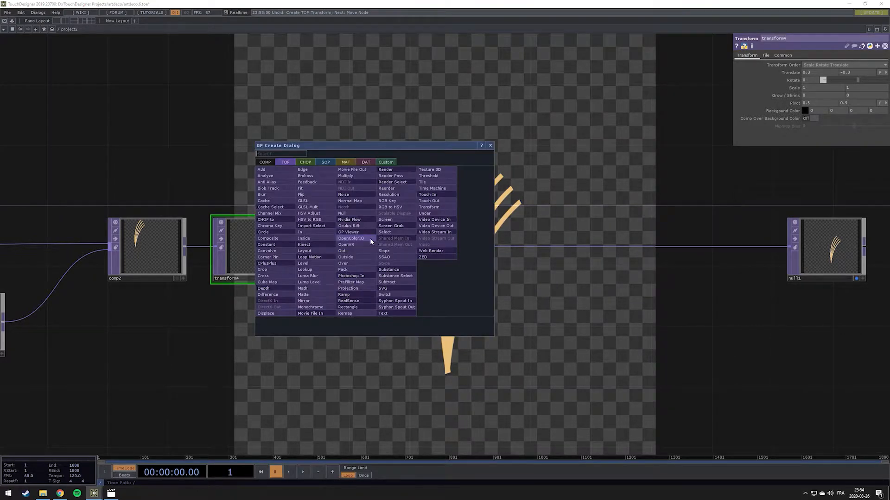
pyautogui.write('ov')
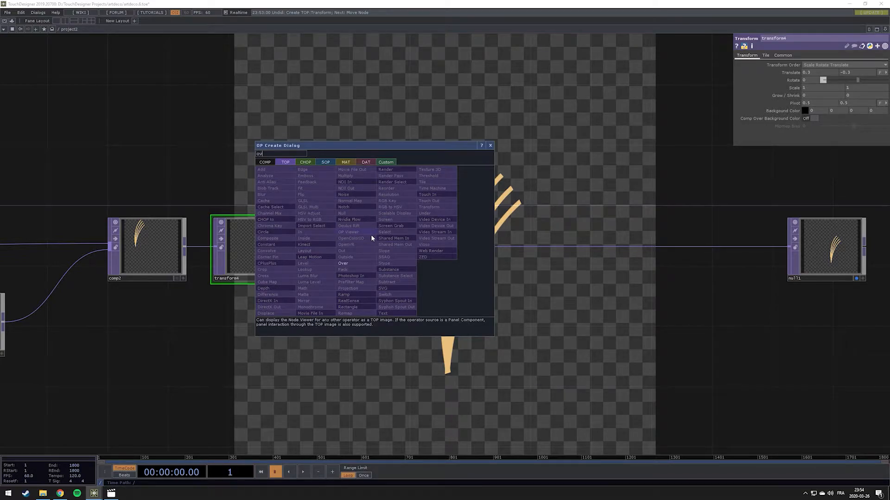
pyautogui.click(360, 263)
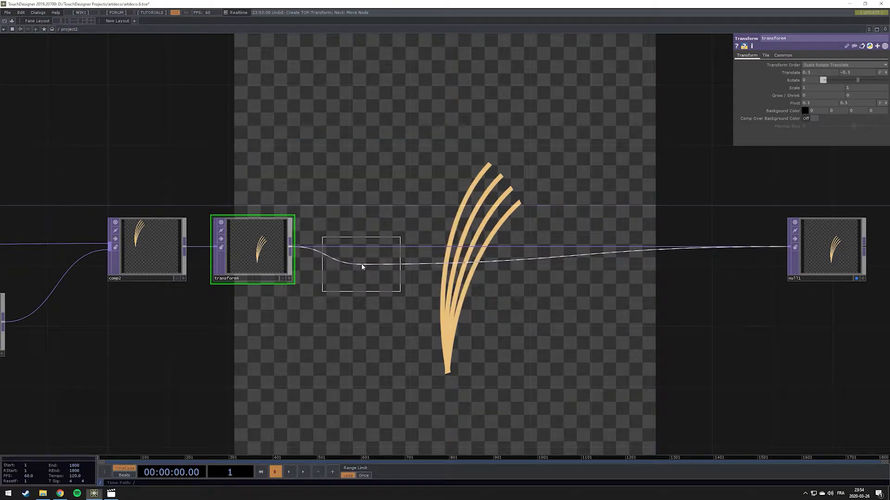
pyautogui.click(401, 246)
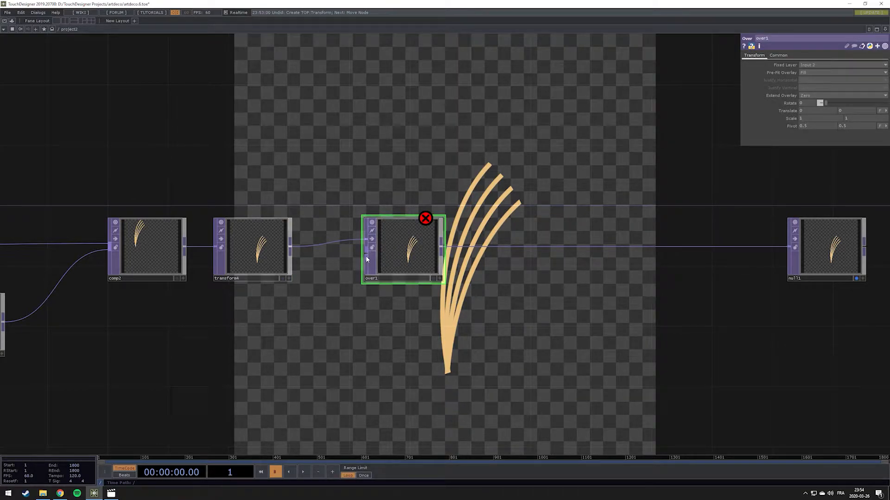
# Step: Branch a new Transform TOP off the centering Transform's output and place it below that node
pyautogui.moveTo(296, 216); pyautogui.dragTo(545, 192)
pyautogui.scroll(-4, 248, 280)
pyautogui.moveTo(61, 261); pyautogui.dragTo(144, 268)
pyautogui.scroll(-1, 143, 268)
pyautogui.scroll(3, 142, 268)
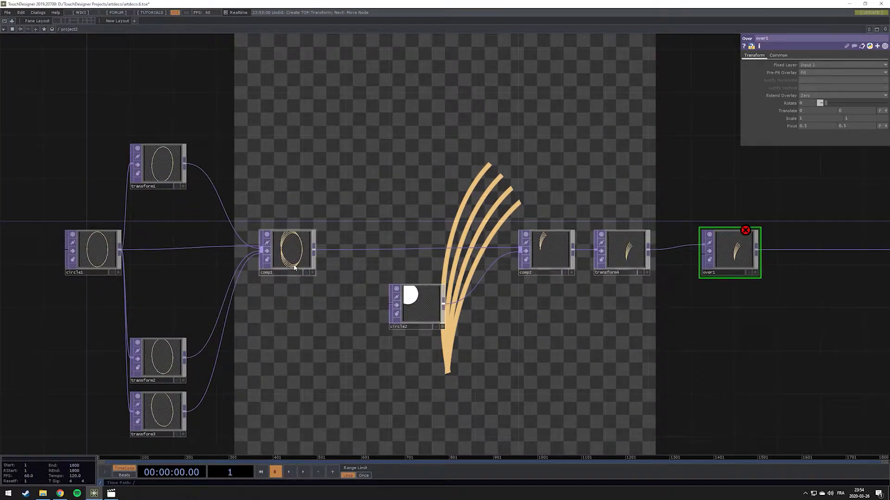
pyautogui.moveTo(626, 230); pyautogui.dragTo(420, 238)
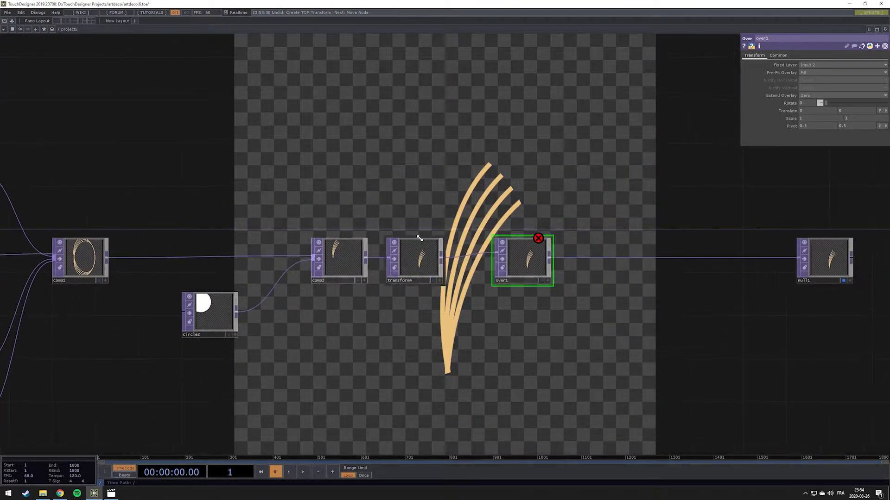
pyautogui.moveTo(522, 256); pyautogui.dragTo(448, 239)
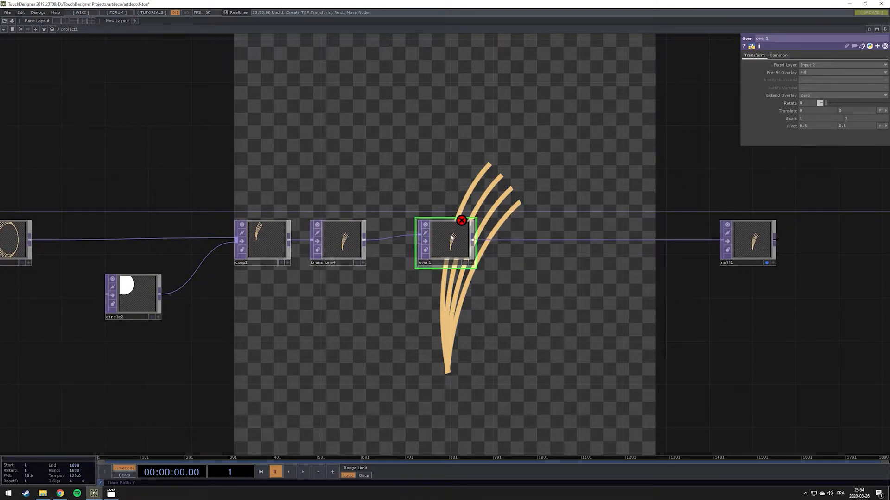
pyautogui.scroll(3, 442, 228)
pyautogui.moveTo(308, 333); pyautogui.dragTo(431, 291)
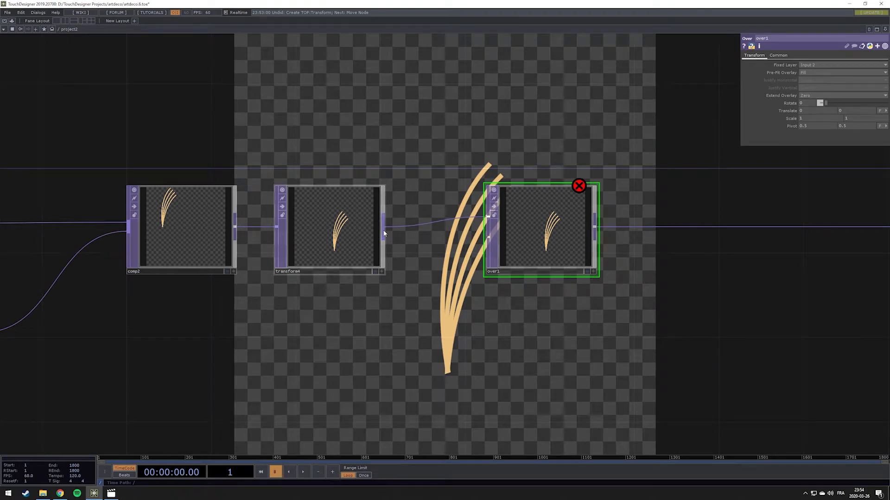
pyautogui.rightClick(383, 233)
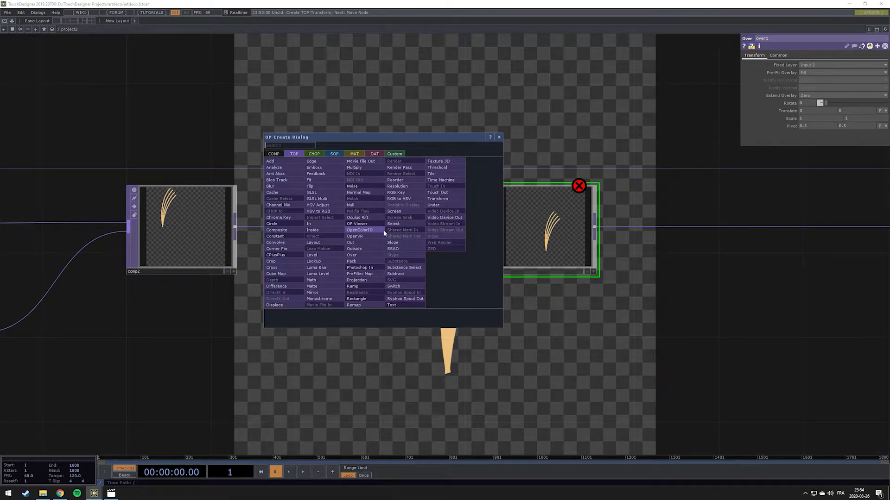
pyautogui.write('tr')
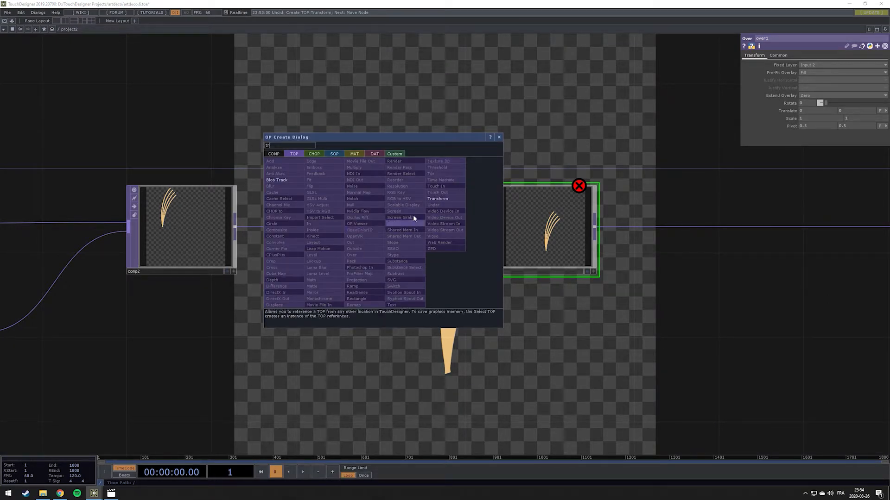
pyautogui.click(451, 199)
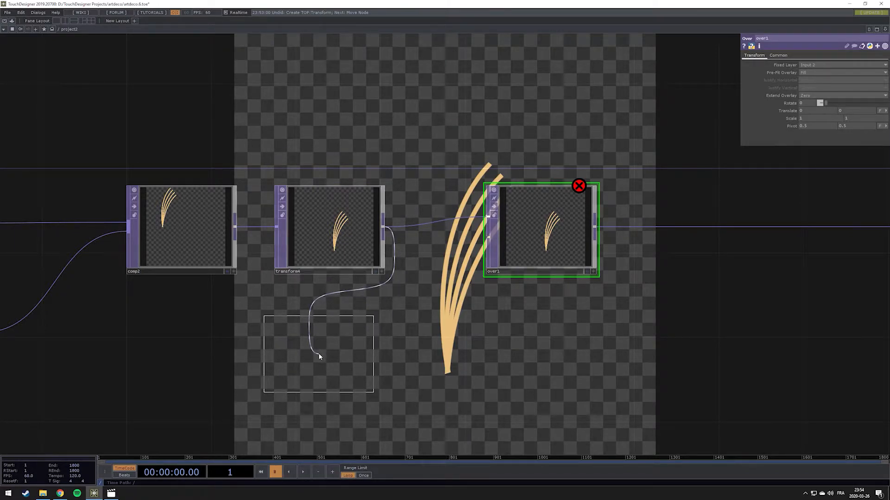
pyautogui.click(322, 353)
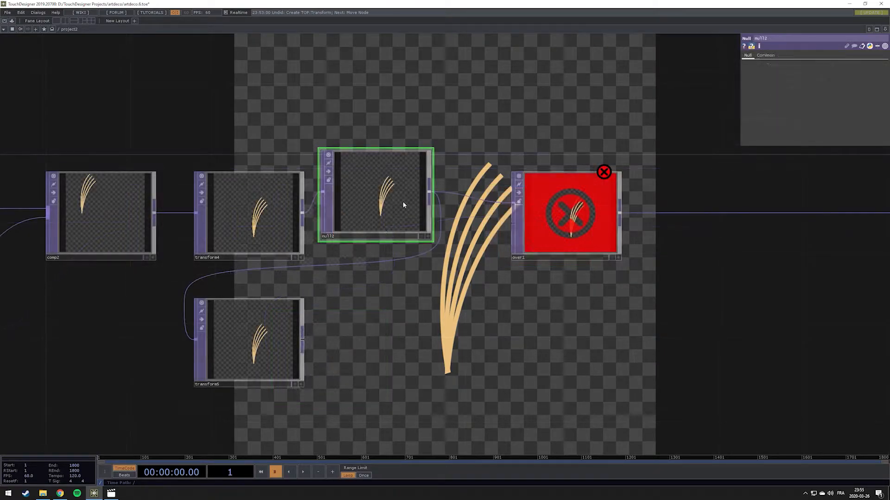
# Step: Undo the insertion and moves of the extra Null between the centering Transform and the Over
pyautogui.hotkey('ctrl', 'z')
pyautogui.hotkey('ctrl', 'z')
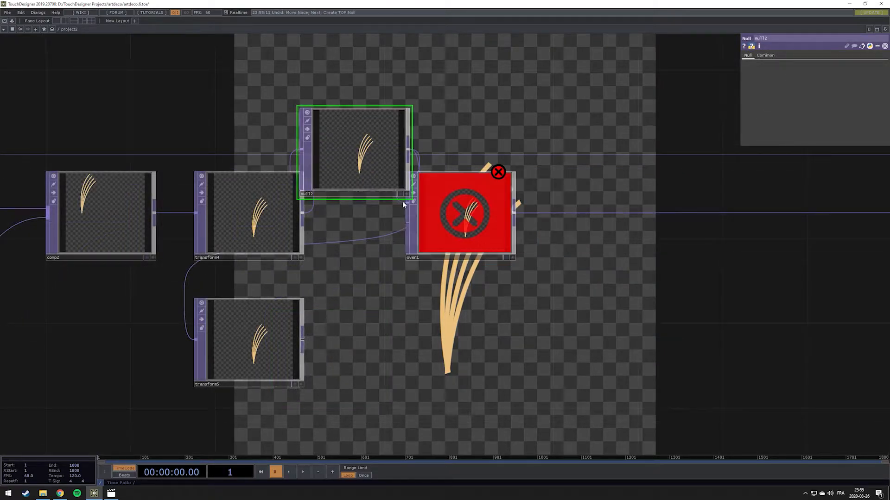
pyautogui.hotkey('ctrl', 'z')
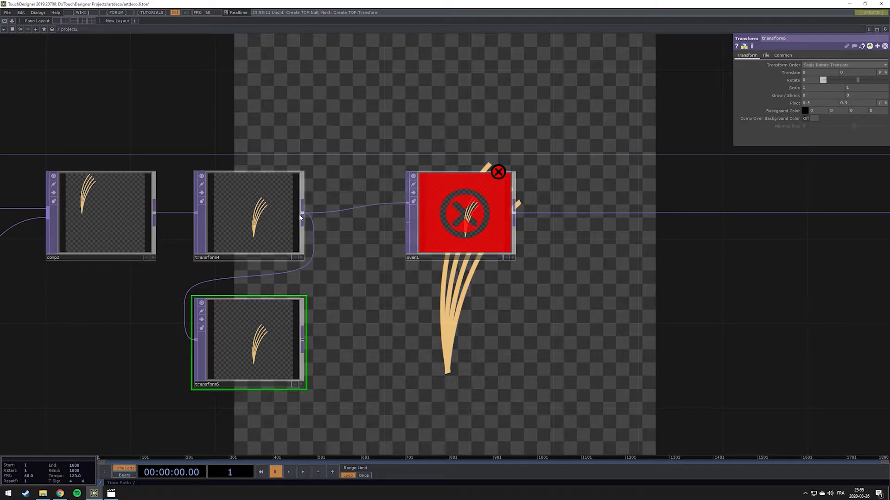
# Step: Set the branched Transform's horizontal scale to -1 and connect it to the Over's second input, mirroring the half fan
pyautogui.moveTo(359, 247); pyautogui.dragTo(401, 228)
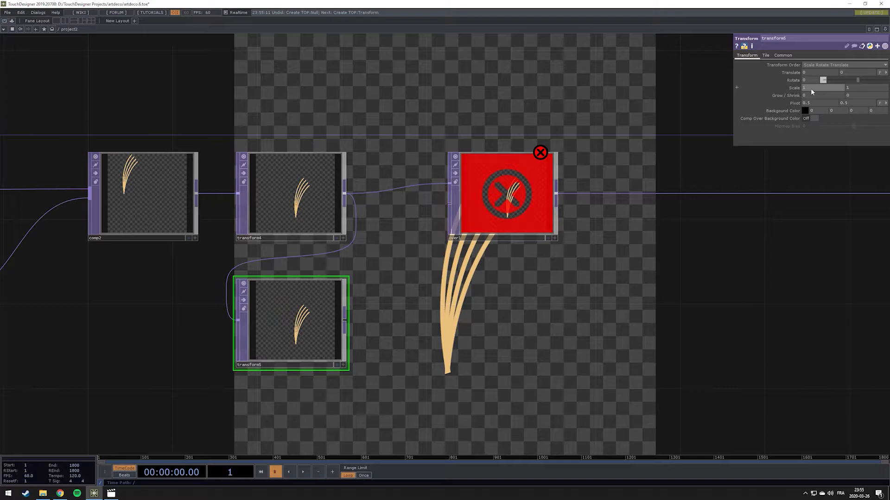
pyautogui.press('Return')
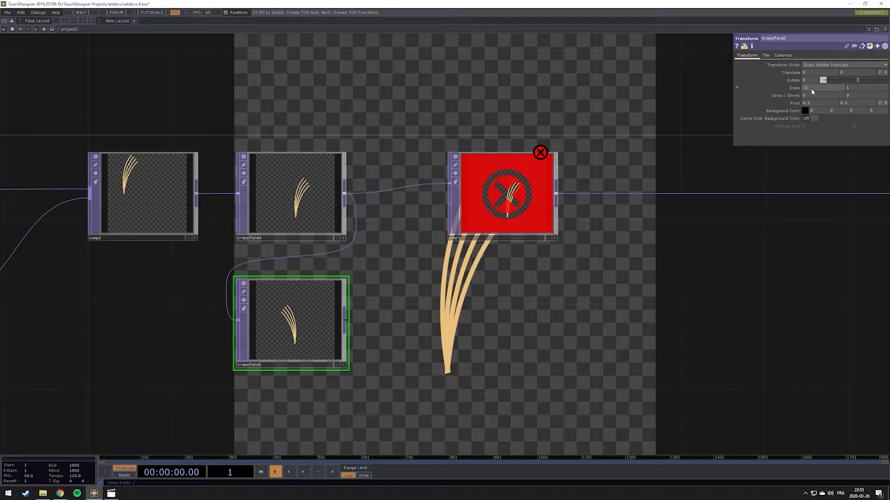
pyautogui.click(345, 319)
pyautogui.click(453, 203)
pyautogui.moveTo(550, 250); pyautogui.dragTo(463, 294)
pyautogui.moveTo(540, 189); pyautogui.dragTo(412, 217)
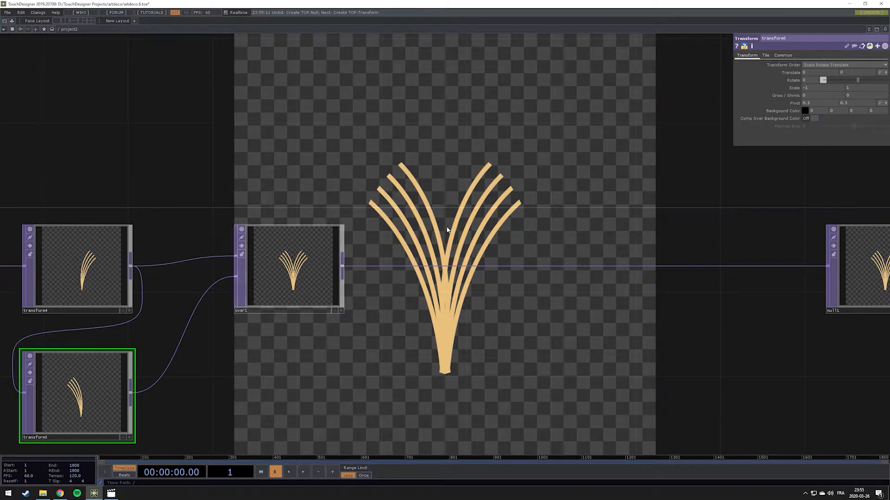
# Step: Insert a Transform TOP between the Over and the Null, and set its vertical scale to 0.8
pyautogui.scroll(-5, 299, 259)
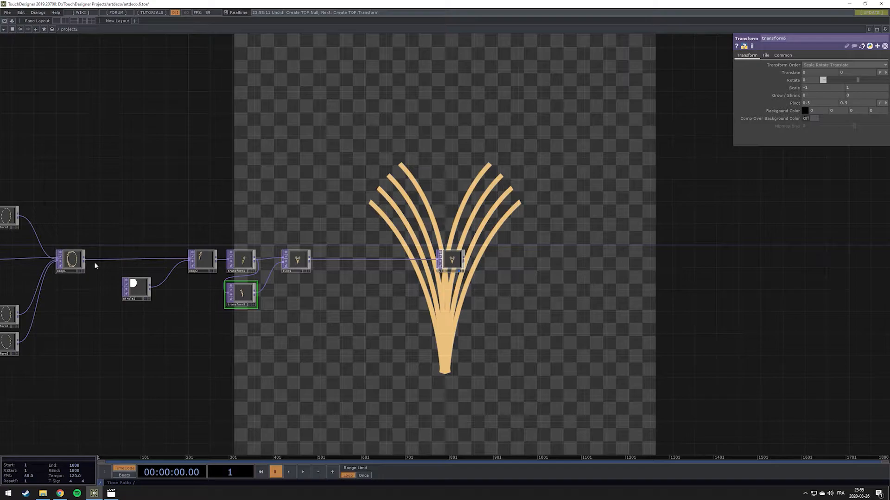
pyautogui.scroll(5, 302, 248)
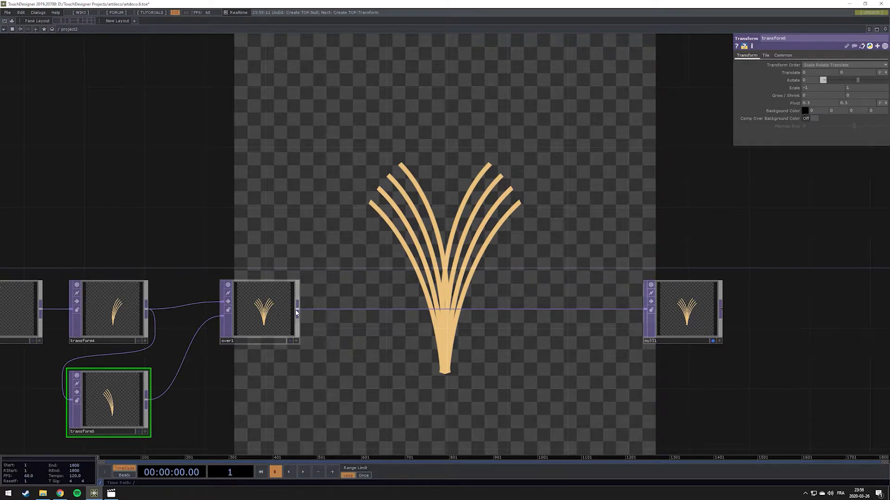
pyautogui.rightClick(297, 309)
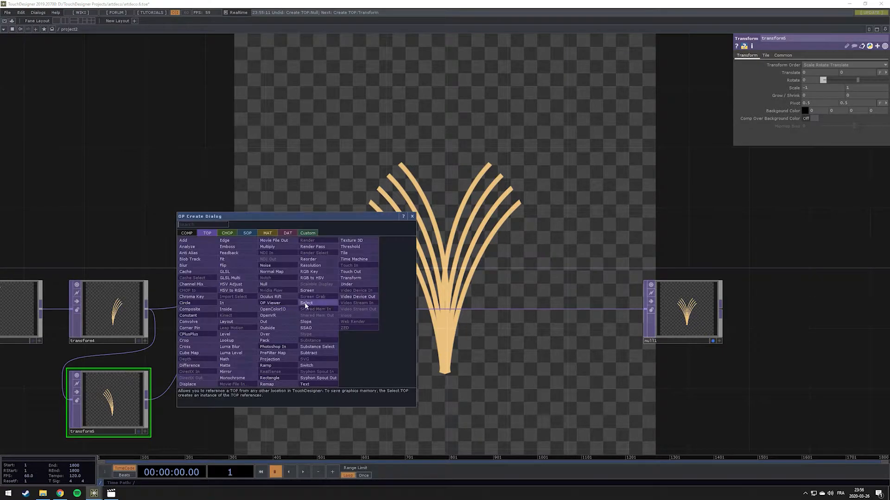
pyautogui.click(350, 278)
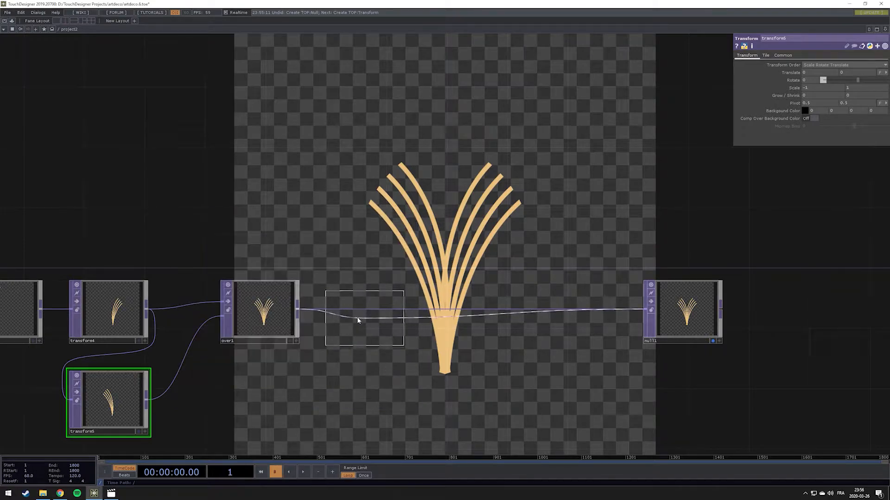
pyautogui.click(355, 315)
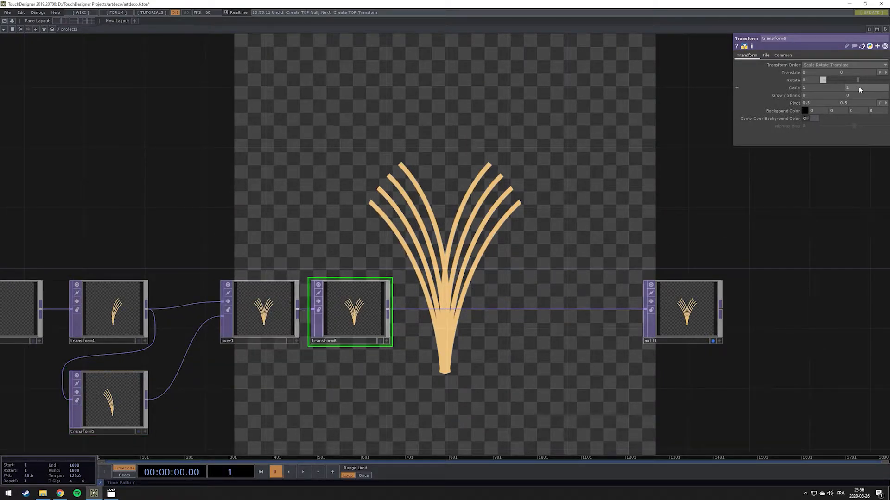
pyautogui.moveTo(854, 89); pyautogui.dragTo(840, 88, button='middle')
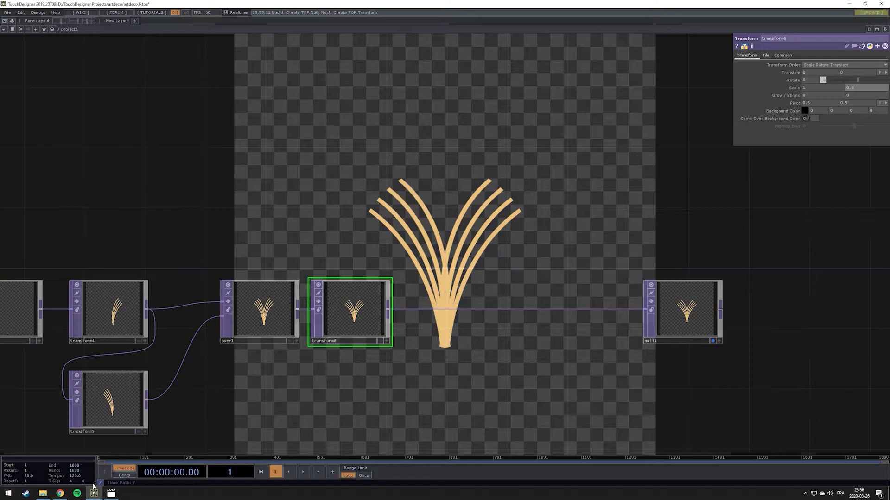
# Step: Glance at the art deco pattern images in Chrome, return to the TouchDesigner network and move the Null farther from the last Transform
pyautogui.click(60, 494)
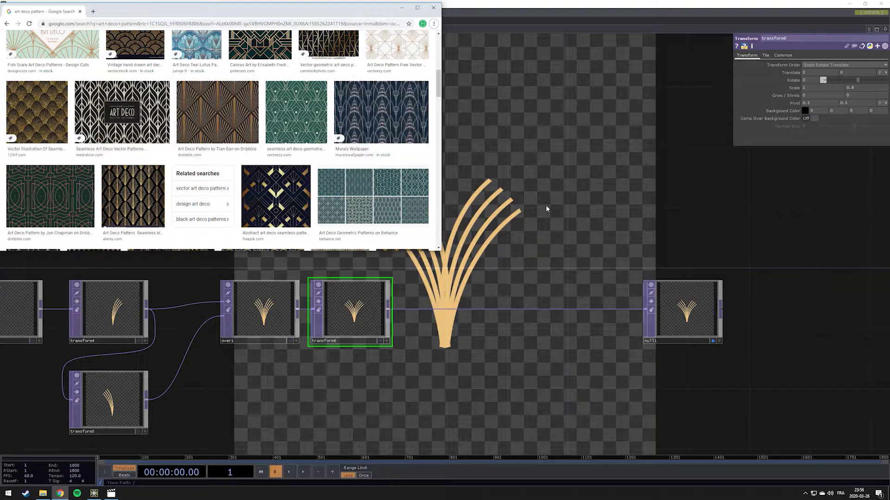
pyautogui.click(599, 204)
pyautogui.moveTo(575, 227); pyautogui.dragTo(443, 204)
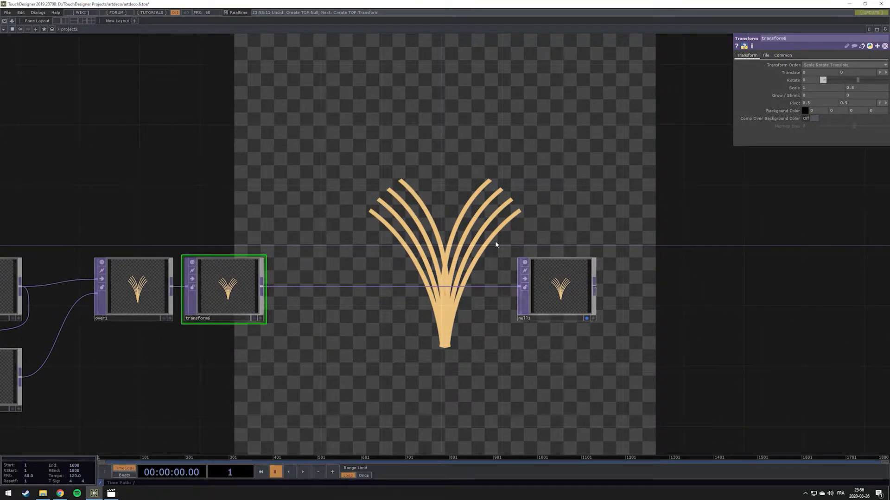
pyautogui.moveTo(556, 282); pyautogui.dragTo(767, 283)
pyautogui.moveTo(373, 249); pyautogui.dragTo(352, 232)
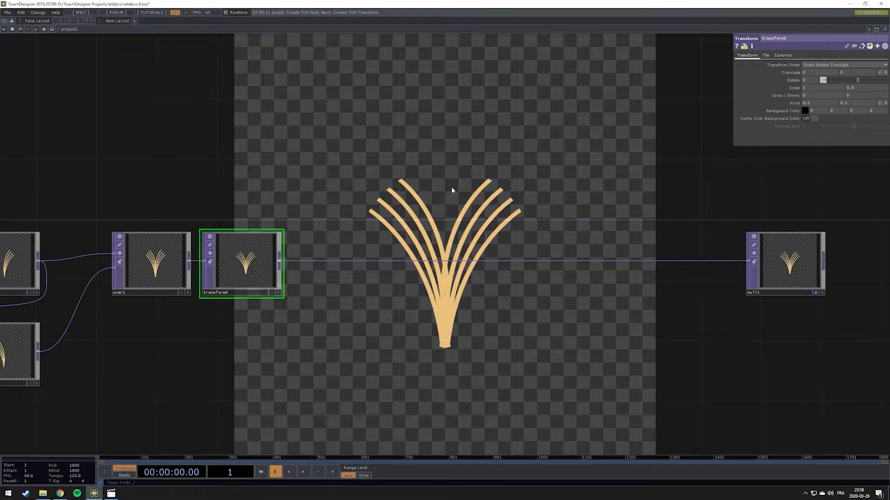
# Step: Switch to the reference video "swing" to examine the small dots between the fans, and return to the TouchDesigner network
pyautogui.click(111, 493)
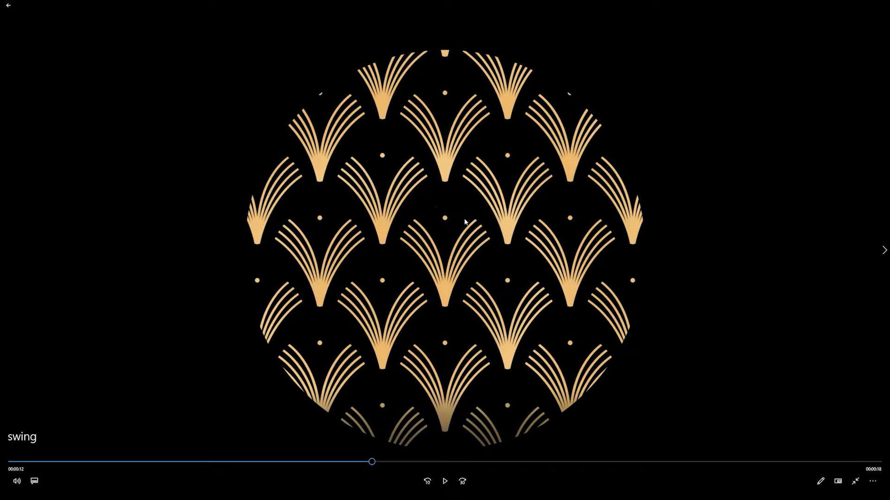
pyautogui.hotkey('alt', 'Tab')
pyautogui.moveTo(450, 209); pyautogui.dragTo(483, 186)
# Step: Insert a second Over TOP between the fan's scaling Transform and the Null
pyautogui.rightClick(338, 239)
pyautogui.click(355, 230)
pyautogui.write('over')
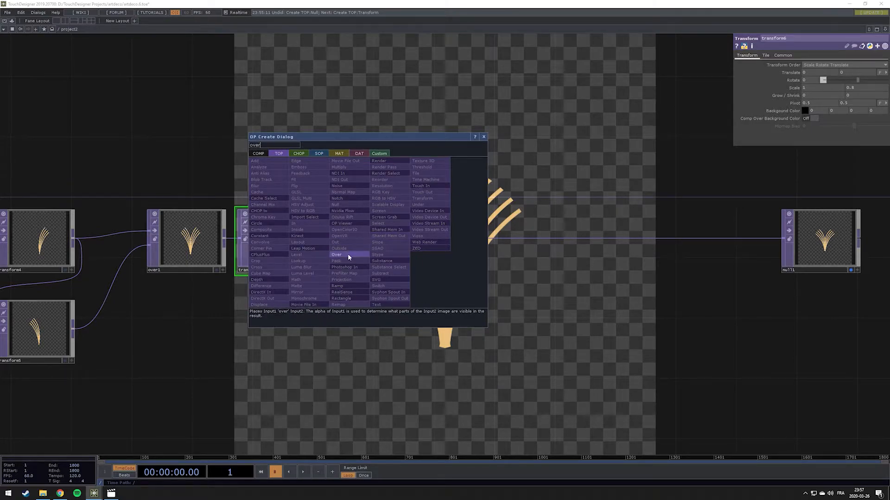
pyautogui.click(348, 254)
pyautogui.click(426, 238)
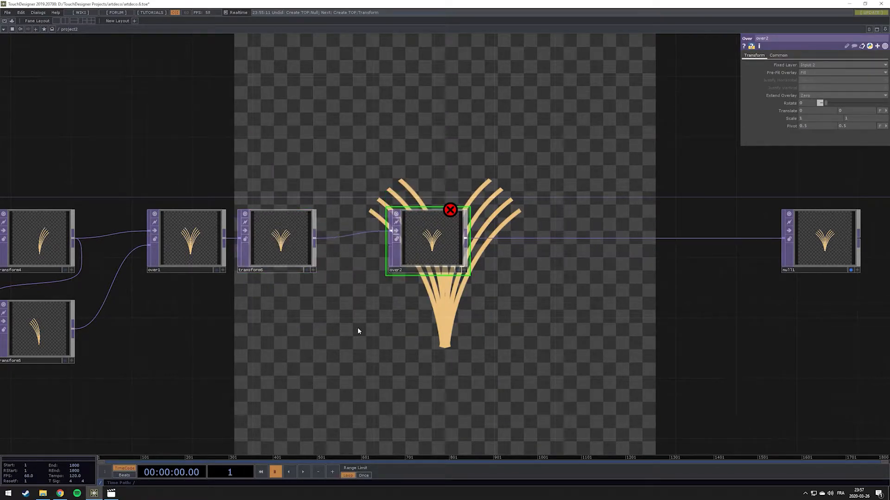
# Step: Add a Circle TOP below the scaling Transform and connect it to the second Over's free input
pyautogui.moveTo(358, 328); pyautogui.dragTo(411, 289)
pyautogui.press('Tab')
pyautogui.write('ci')
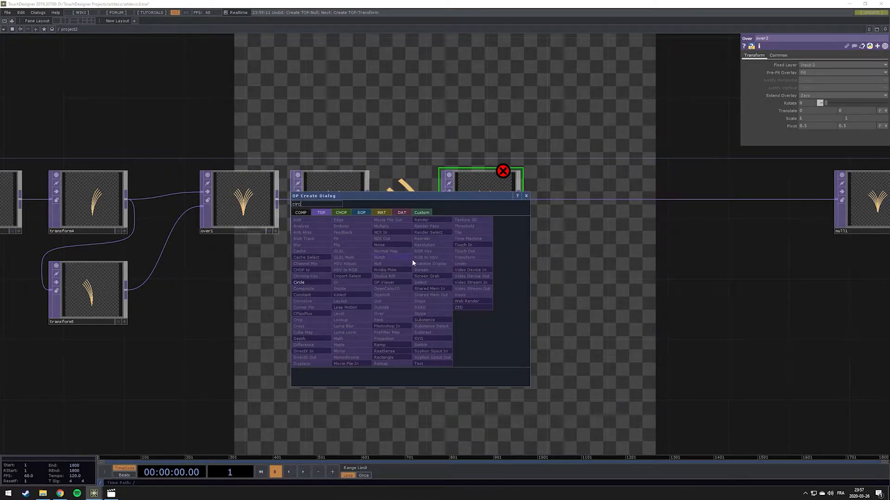
pyautogui.click(313, 281)
pyautogui.click(343, 291)
pyautogui.moveTo(384, 296); pyautogui.dragTo(440, 209)
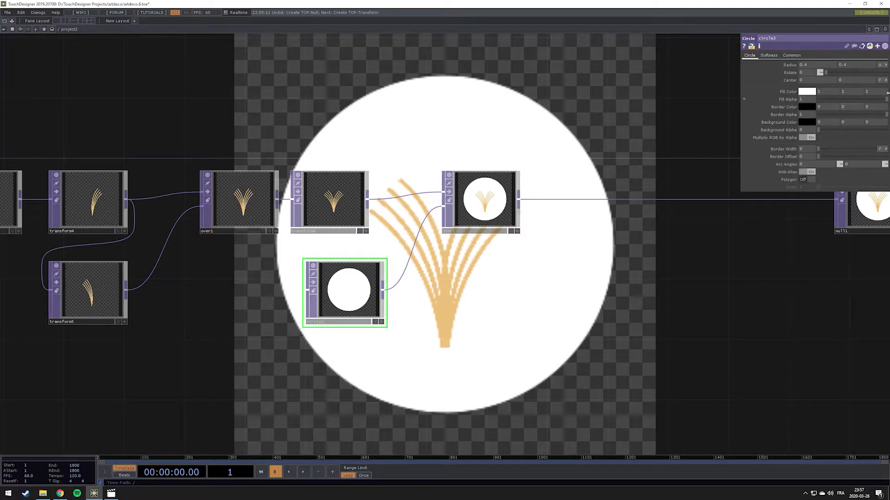
# Step: Copy the golden border color of the first Circle TOP onto the fill color of the new Circle TOP below the fan's scaling Transform
pyautogui.press('h')
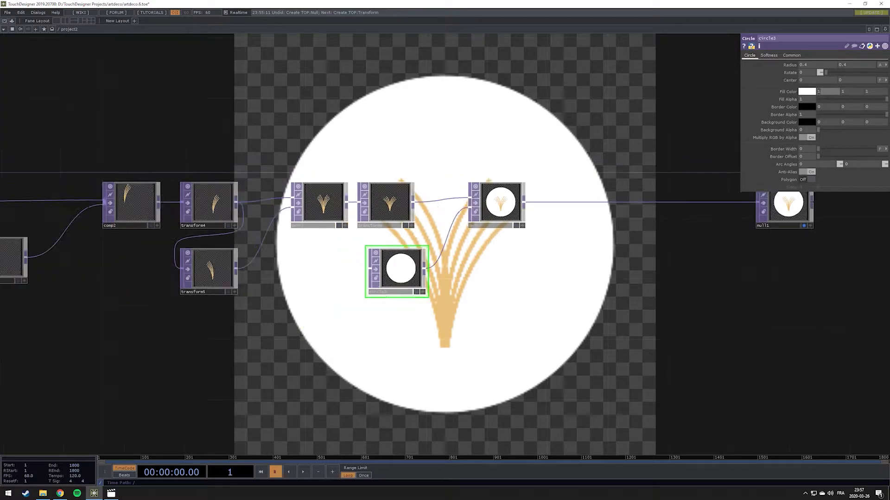
pyautogui.scroll(2, 60, 203)
pyautogui.click(93, 209)
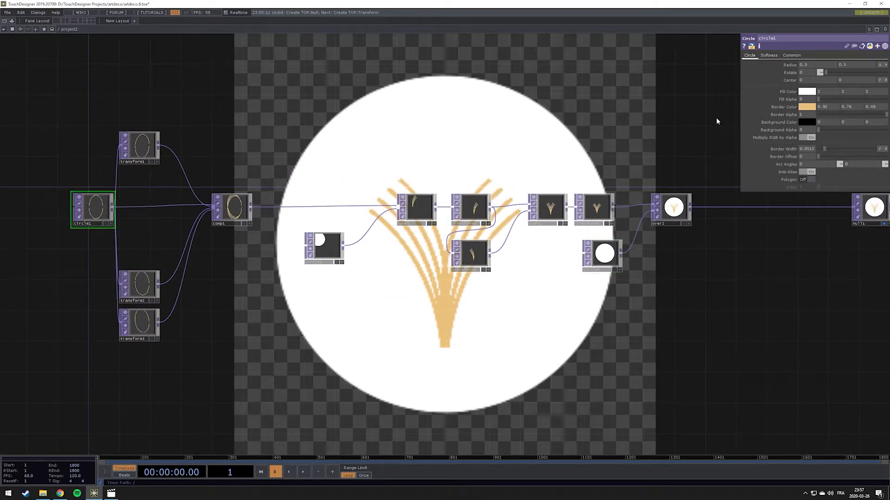
pyautogui.rightClick(788, 107)
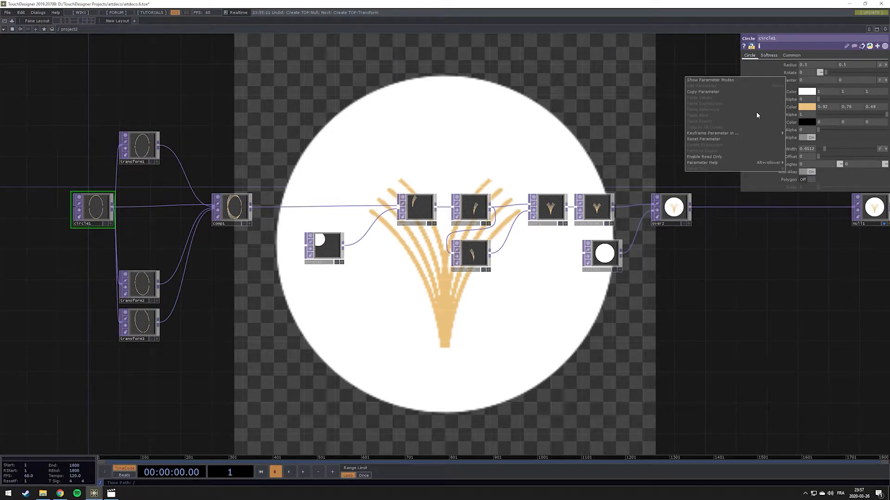
pyautogui.click(703, 91)
pyautogui.scroll(2, 630, 252)
pyautogui.click(607, 252)
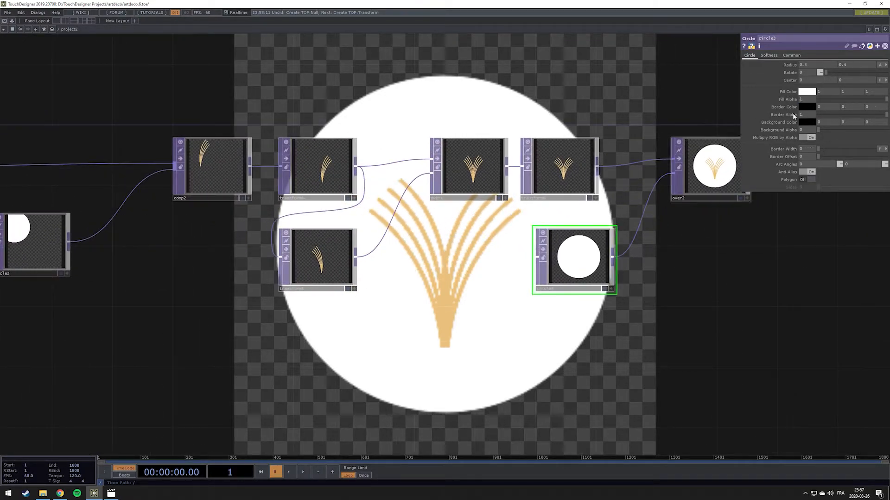
pyautogui.rightClick(788, 94)
pyautogui.click(742, 84)
pyautogui.moveTo(697, 247); pyautogui.dragTo(526, 280)
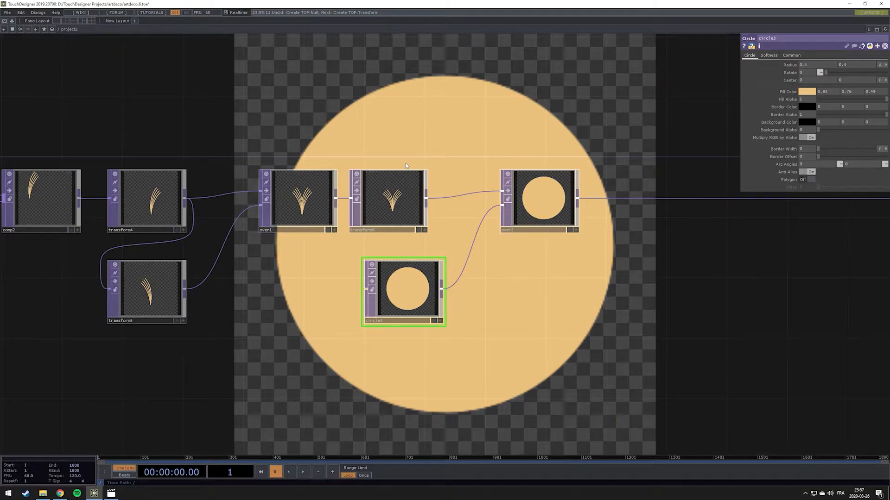
# Step: Set the new Circle TOP's resolution to 1280 by 1280
pyautogui.click(791, 56)
pyautogui.click(832, 71)
pyautogui.write('28')
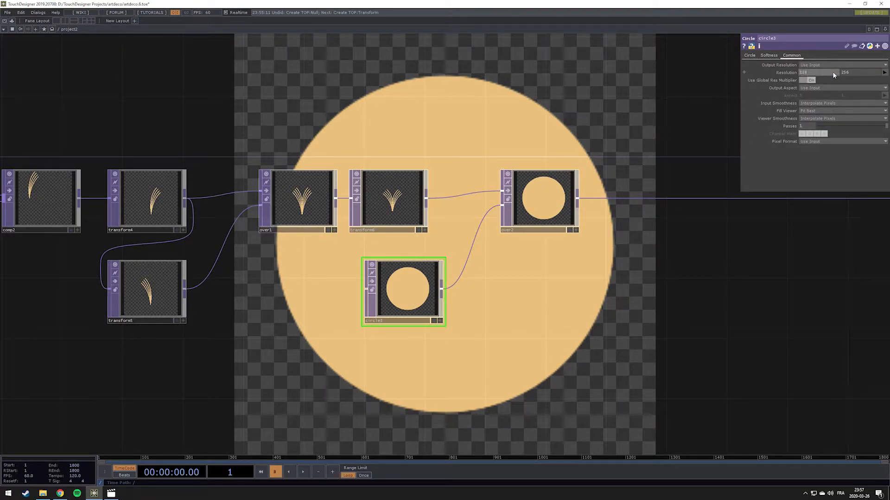
pyautogui.write('0')
pyautogui.press('Tab')
pyautogui.write('1280')
pyautogui.press('Return')
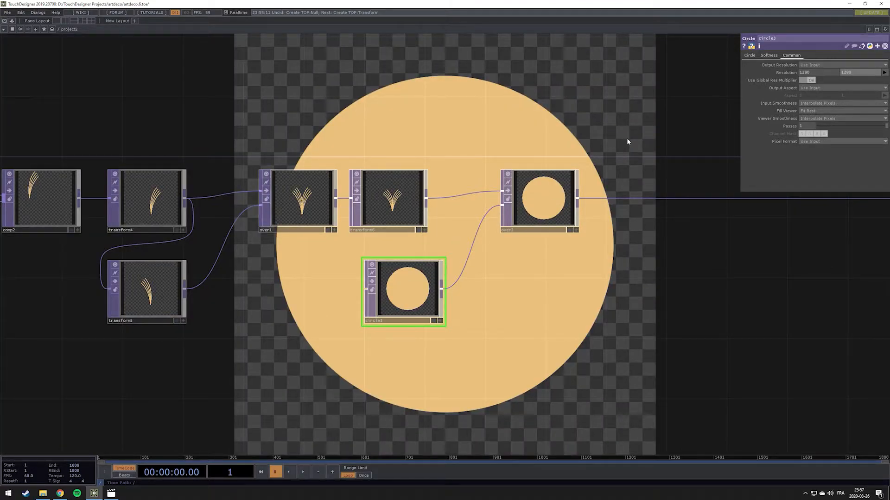
# Step: Shrink the circle to a radius of 0.02 and raise its vertical center to 0.15, above the fan
pyautogui.click(749, 56)
pyautogui.moveTo(793, 65)
pyautogui.mouseDown(button='middle')
pyautogui.moveTo(792, 72)
pyautogui.moveTo(791, 55)
pyautogui.mouseUp(button='middle')
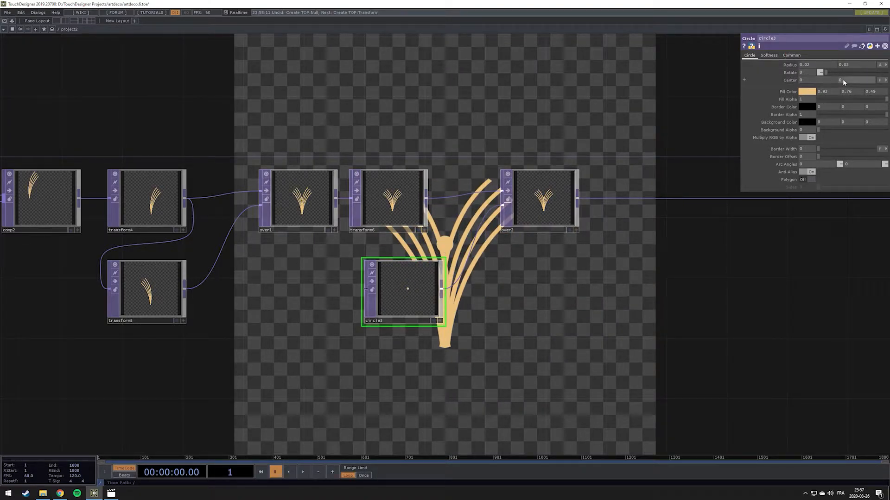
pyautogui.moveTo(855, 81); pyautogui.dragTo(871, 87, button='middle')
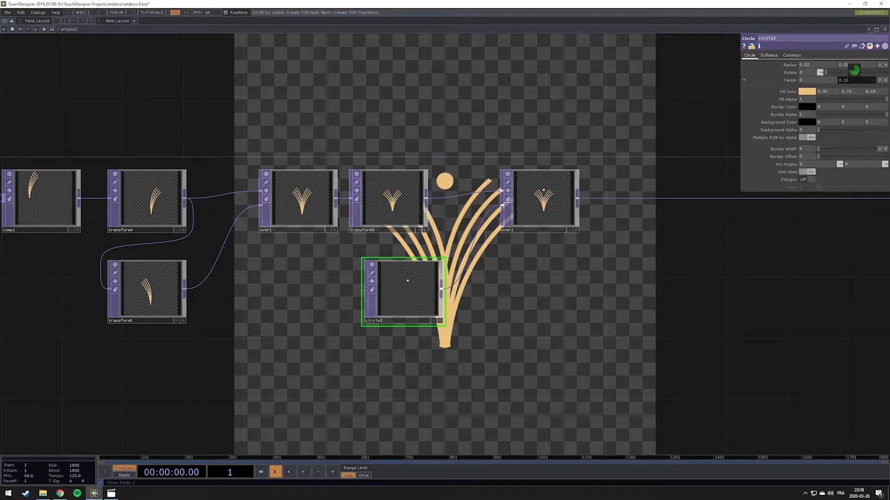
pyautogui.moveTo(438, 176); pyautogui.dragTo(341, 256)
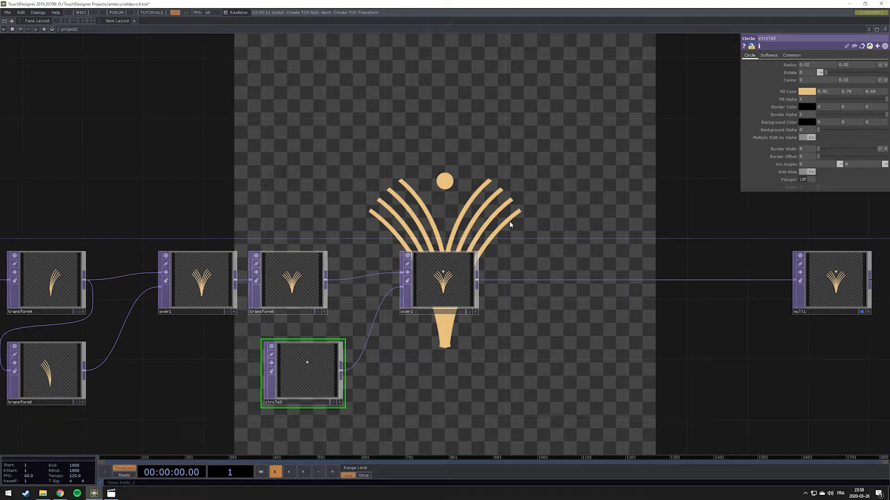
pyautogui.moveTo(542, 199); pyautogui.dragTo(577, 209)
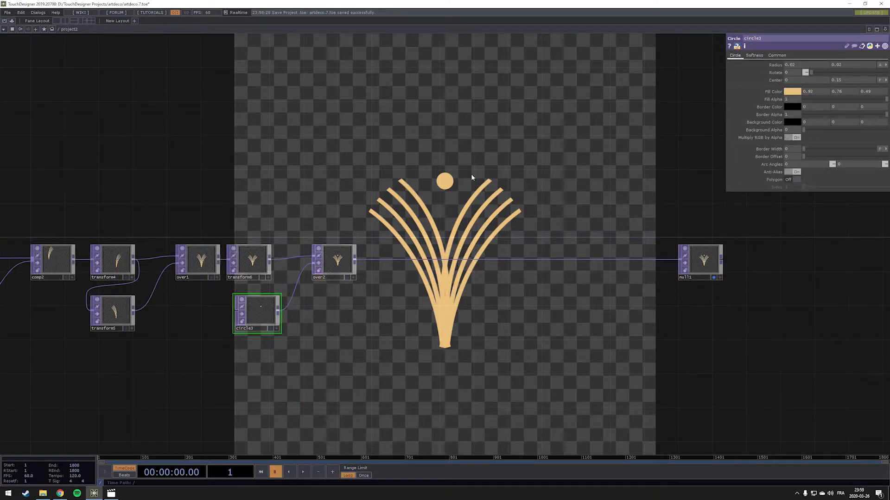
pyautogui.moveTo(479, 172); pyautogui.dragTo(460, 190)
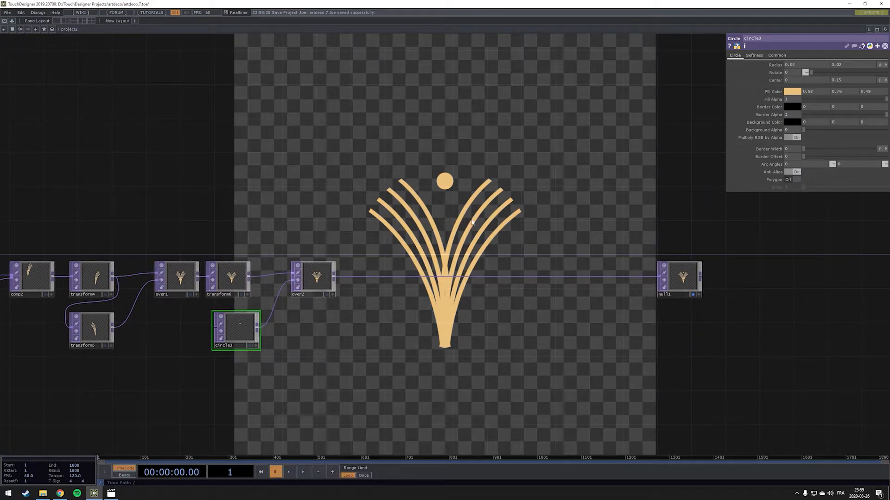
pyautogui.moveTo(471, 222); pyautogui.dragTo(432, 194)
# Step: Insert a Transform TOP between the second Over and the Null, and set its uniform scale to 1.6
pyautogui.scroll(5, 271, 243)
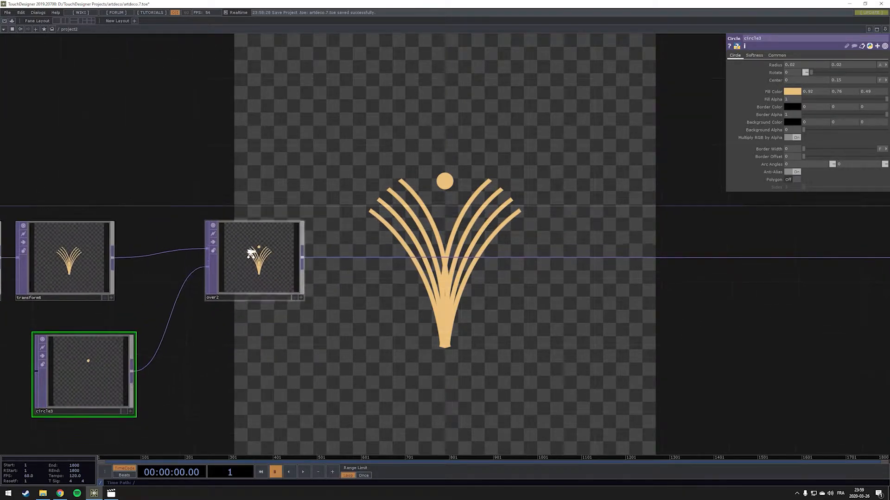
pyautogui.scroll(2, 250, 254)
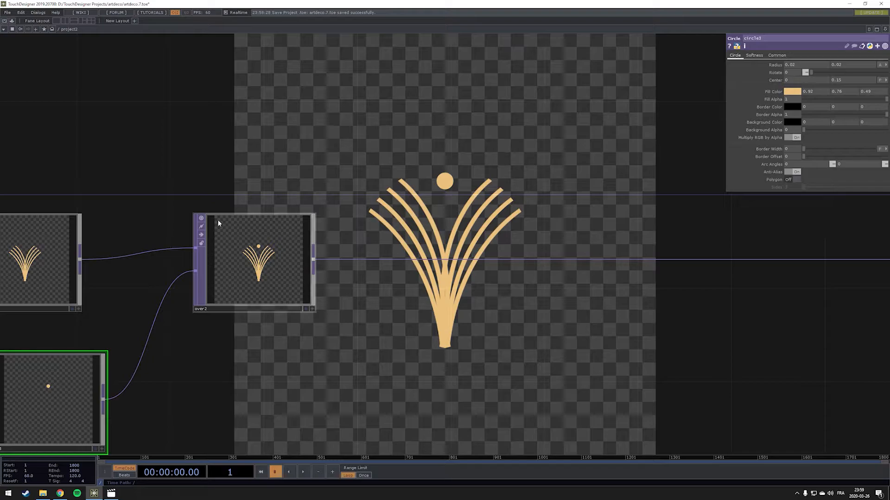
pyautogui.rightClick(343, 257)
pyautogui.click(371, 251)
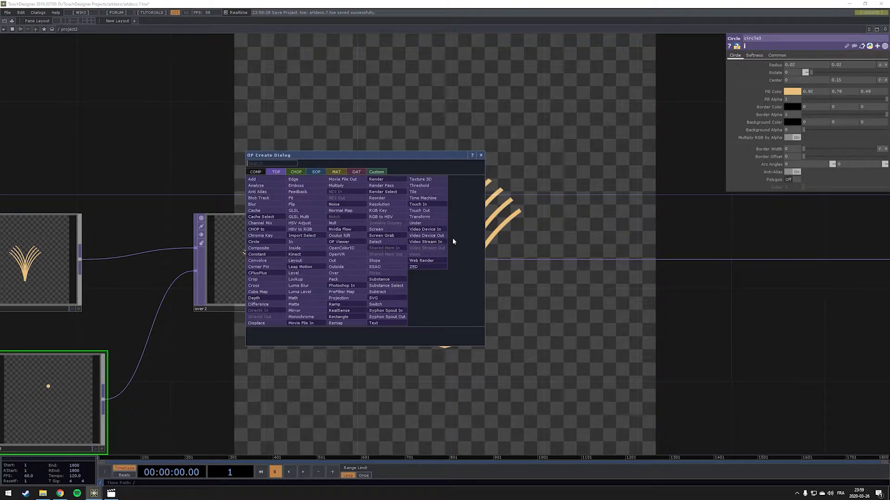
pyautogui.click(419, 216)
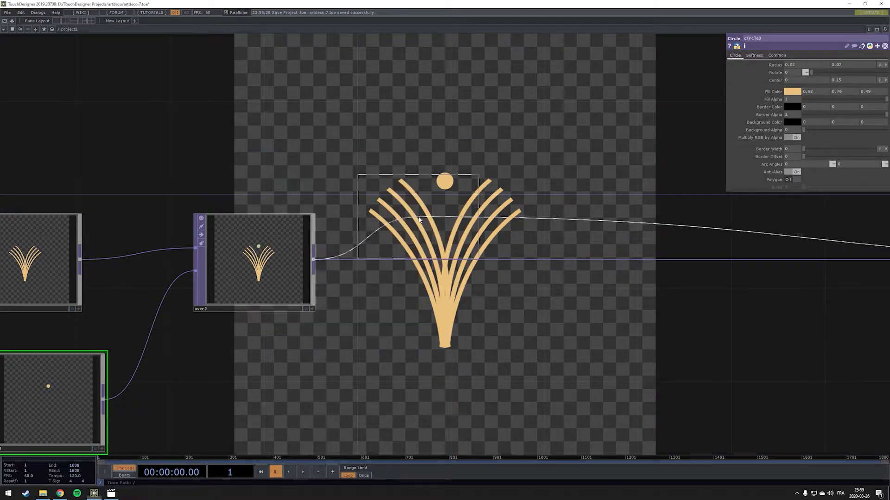
pyautogui.click(410, 258)
pyautogui.moveTo(520, 292); pyautogui.dragTo(435, 283)
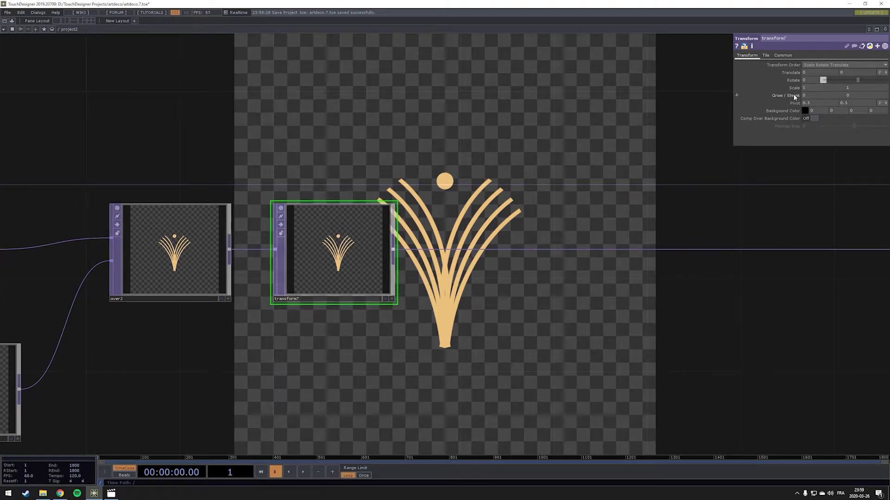
pyautogui.moveTo(794, 88); pyautogui.dragTo(725, 100, button='middle')
# Step: Insert a Tile TOP between the new Transform and the Null, and line it up with the chain
pyautogui.moveTo(453, 231); pyautogui.dragTo(323, 220)
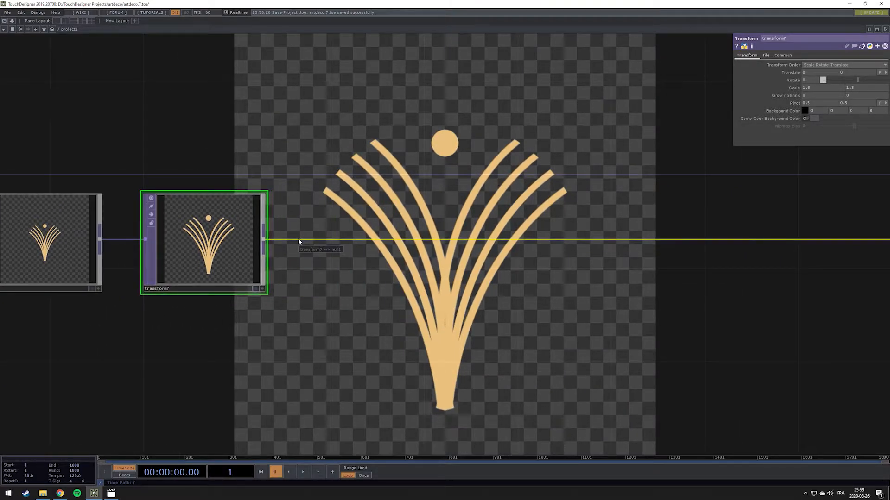
pyautogui.rightClick(302, 238)
pyautogui.click(327, 230)
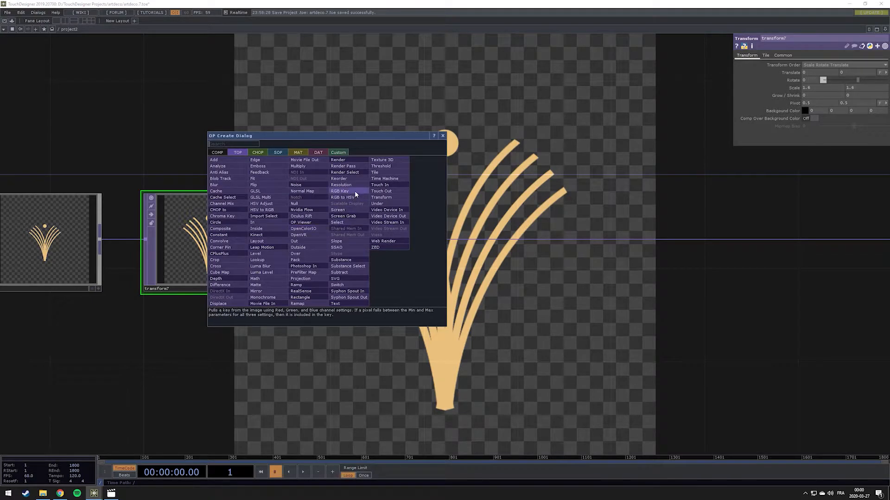
pyautogui.click(382, 174)
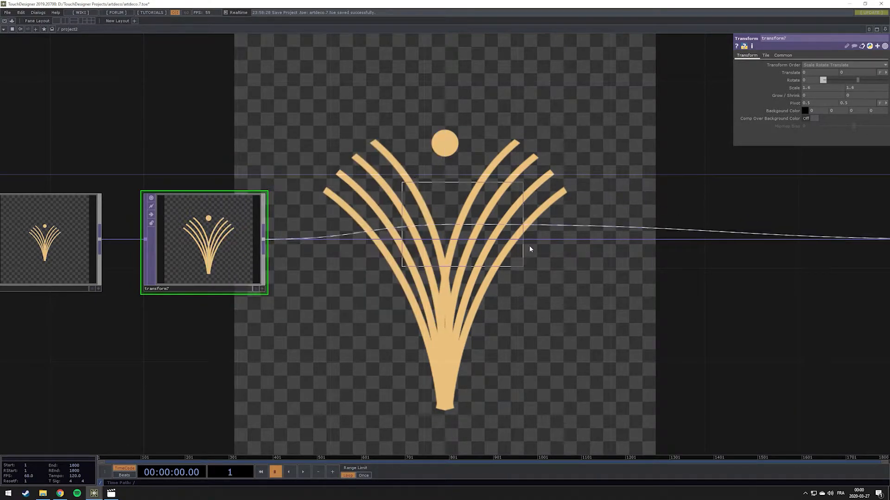
pyautogui.click(426, 241)
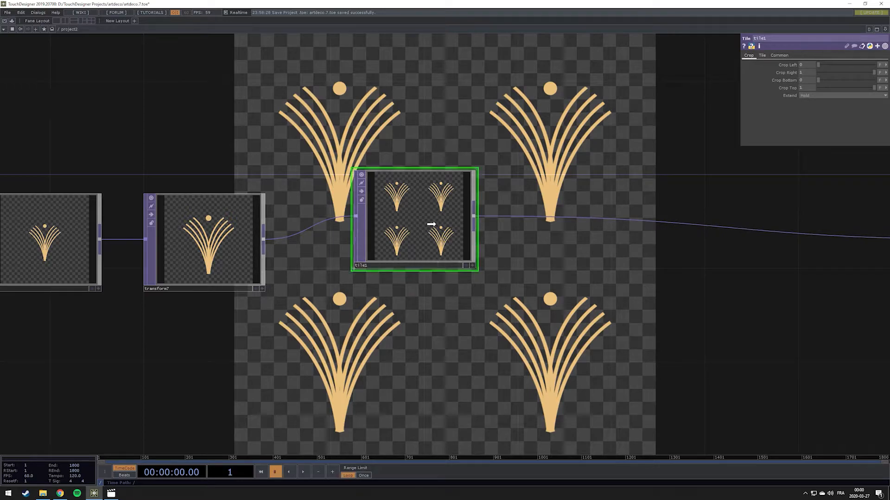
pyautogui.moveTo(429, 222); pyautogui.dragTo(428, 245)
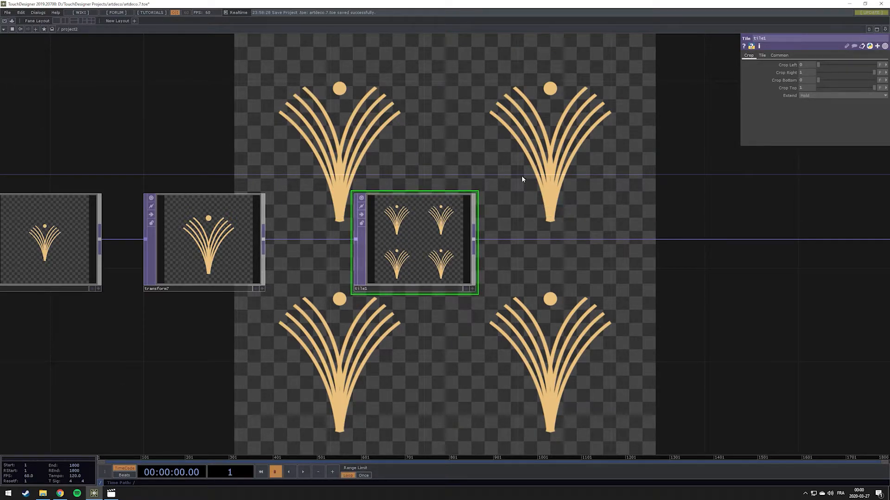
pyautogui.moveTo(570, 176); pyautogui.dragTo(503, 190)
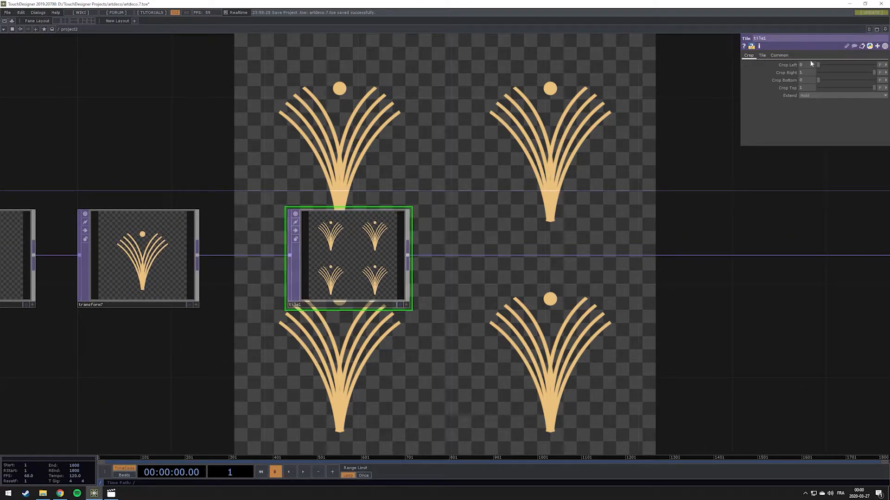
pyautogui.moveTo(819, 63); pyautogui.dragTo(792, 69)
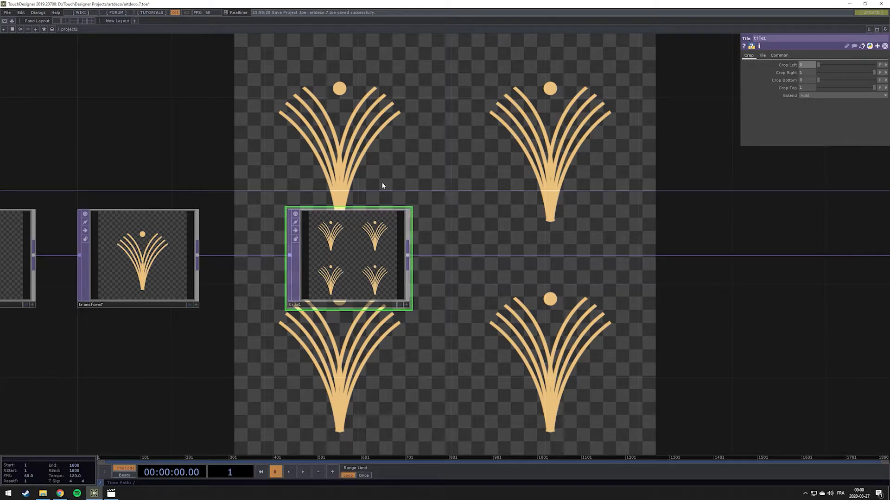
pyautogui.moveTo(405, 157); pyautogui.dragTo(497, 159)
pyautogui.scroll(-5, 462, 263)
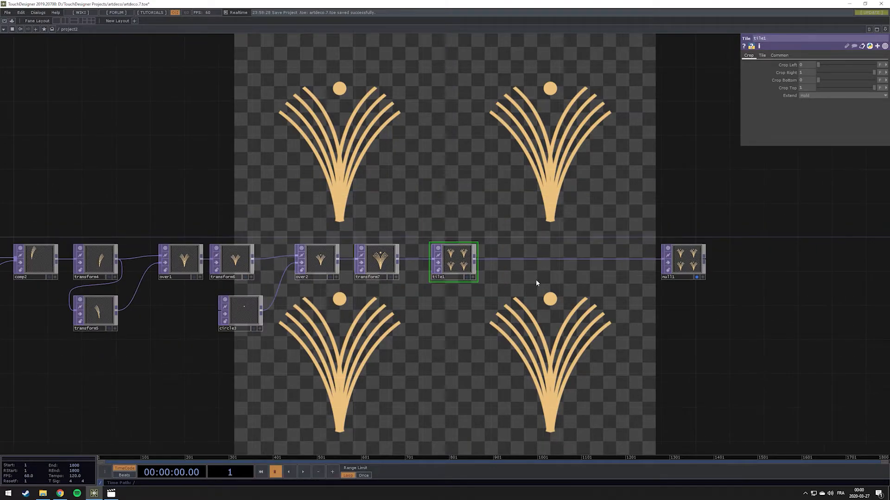
pyautogui.scroll(4, 536, 279)
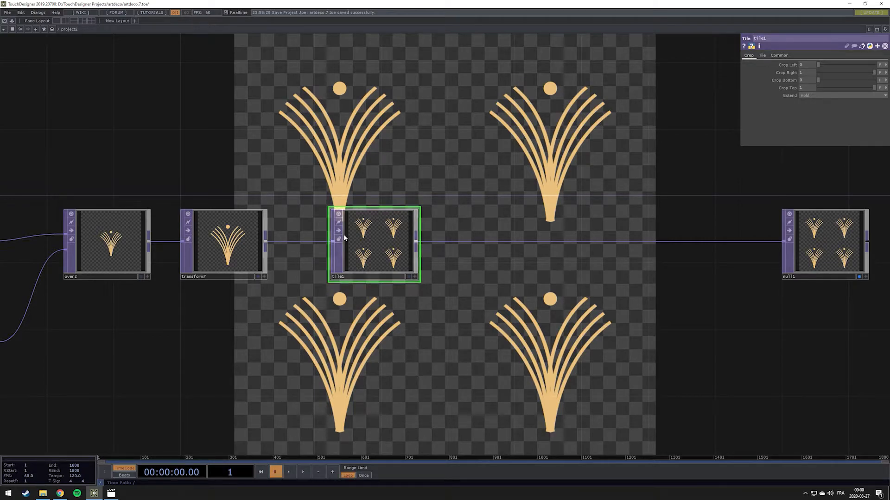
# Step: Switch to the reference video "swing" to examine how the fan rows are staggered, and return to the TouchDesigner network
pyautogui.hotkey('alt', 'Tab')
pyautogui.hotkey('alt', 'Tab')
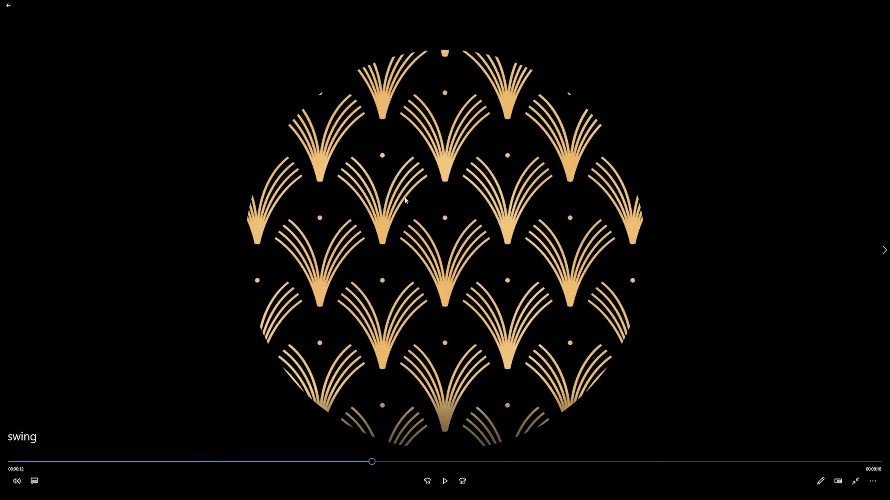
pyautogui.hotkey('alt', 'Tab')
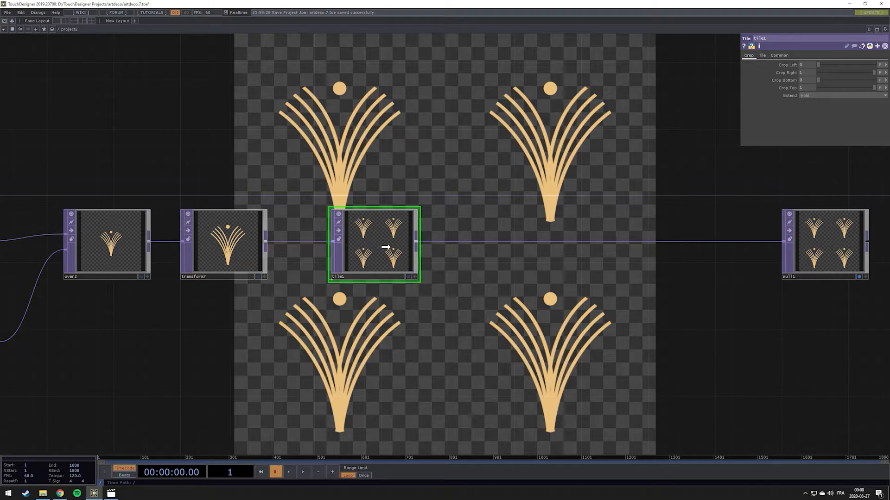
# Step: Insert a third Over TOP between the Tile and the Null
pyautogui.rightClick(470, 241)
pyautogui.click(473, 234)
pyautogui.write('ove')
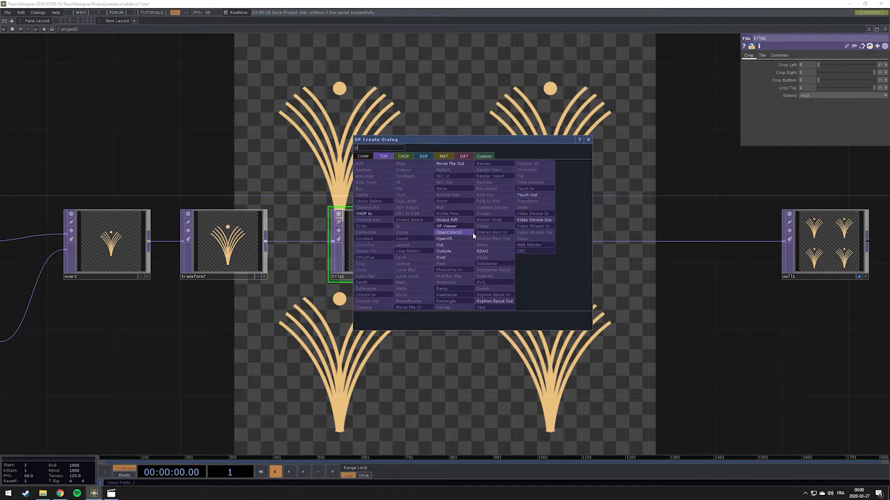
pyautogui.press('Return')
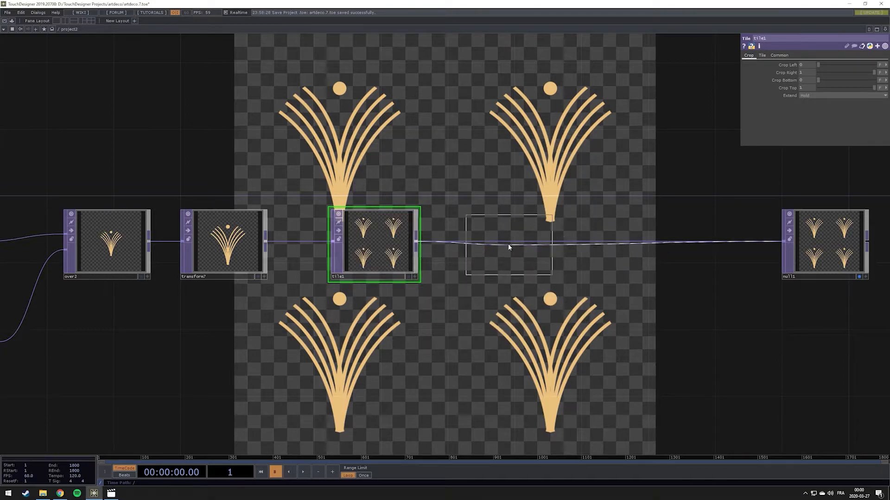
pyautogui.click(507, 243)
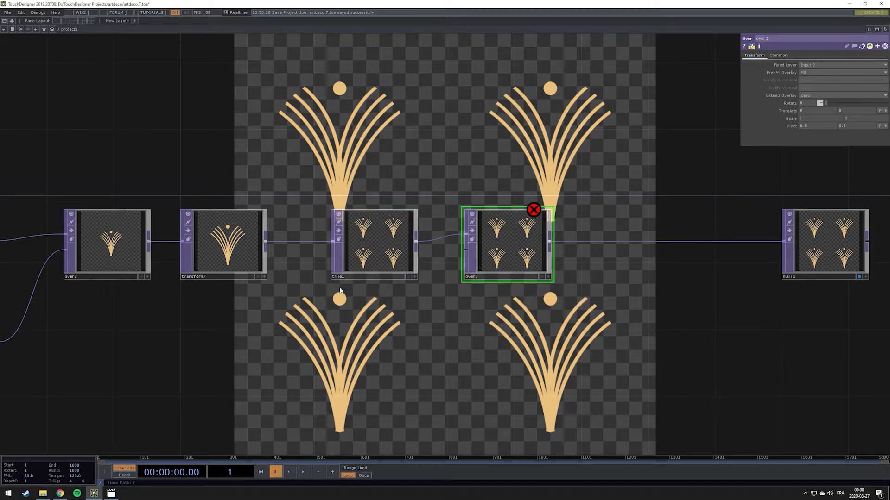
# Step: Branch a Transform TOP from the 1.6-scale Transform, connect it to the third Over's free input and set its scale to 0.5
pyautogui.rightClick(266, 245)
pyautogui.write('tr')
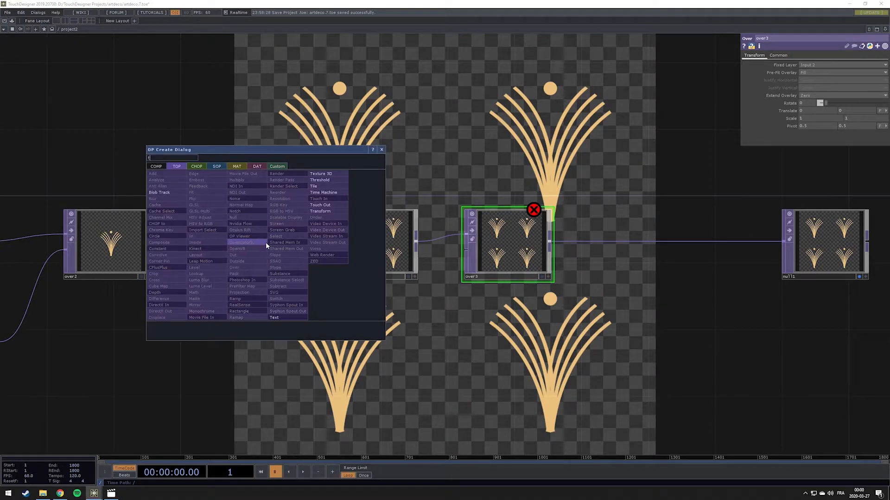
pyautogui.click(320, 211)
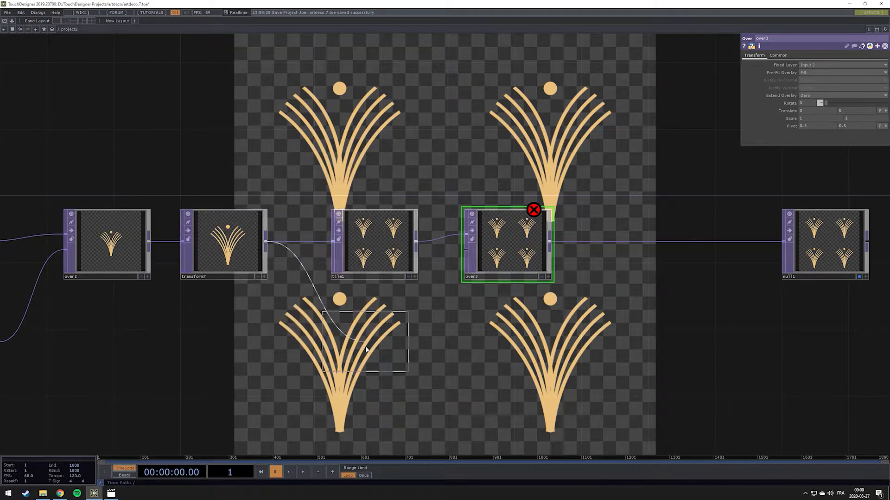
pyautogui.click(373, 324)
pyautogui.moveTo(480, 351); pyautogui.dragTo(420, 323)
pyautogui.moveTo(356, 300); pyautogui.dragTo(405, 227)
pyautogui.moveTo(484, 300); pyautogui.dragTo(437, 339)
pyautogui.moveTo(483, 306); pyautogui.dragTo(563, 270)
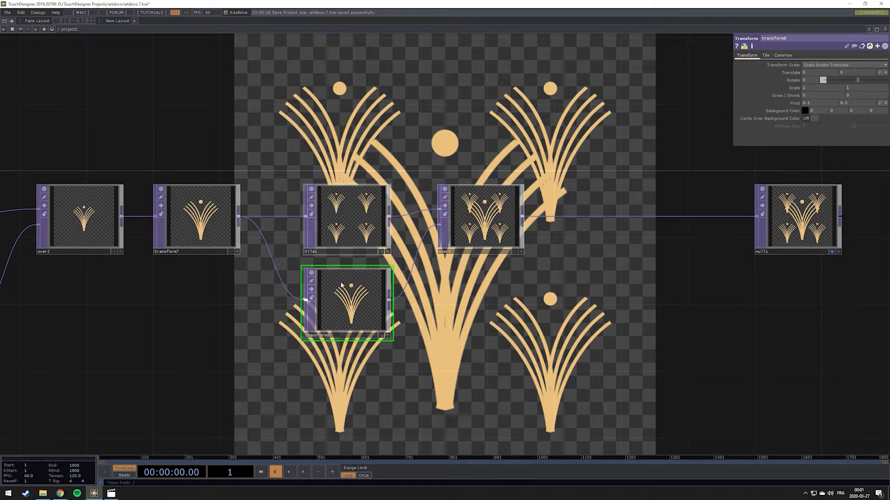
pyautogui.moveTo(797, 87); pyautogui.dragTo(742, 87, button='middle')
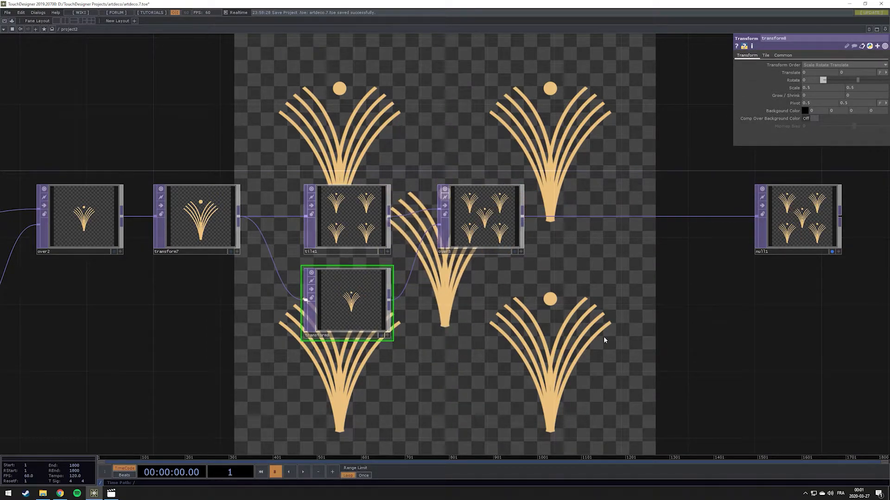
# Step: Insert a Transform TOP between the third Over and the Null, and line it up with the chain
pyautogui.moveTo(585, 307); pyautogui.dragTo(479, 248)
pyautogui.moveTo(630, 234); pyautogui.dragTo(783, 227)
pyautogui.moveTo(650, 247); pyautogui.dragTo(275, 243)
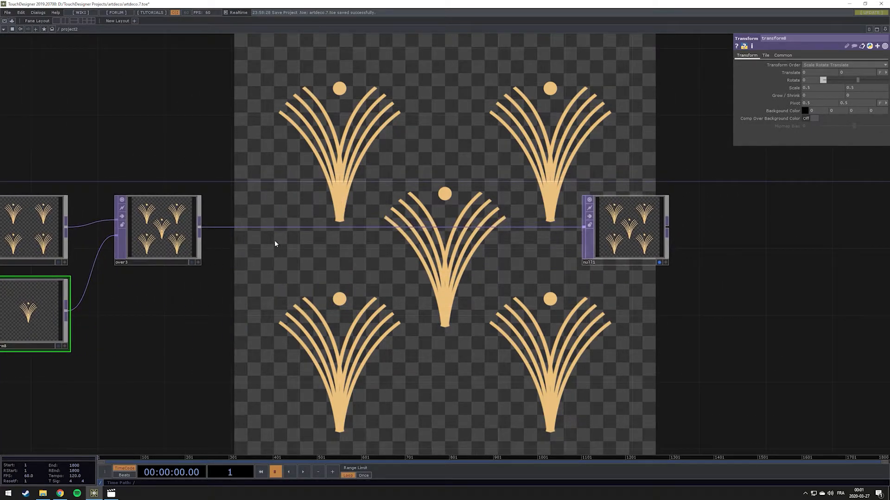
pyautogui.rightClick(240, 229)
pyautogui.click(248, 220)
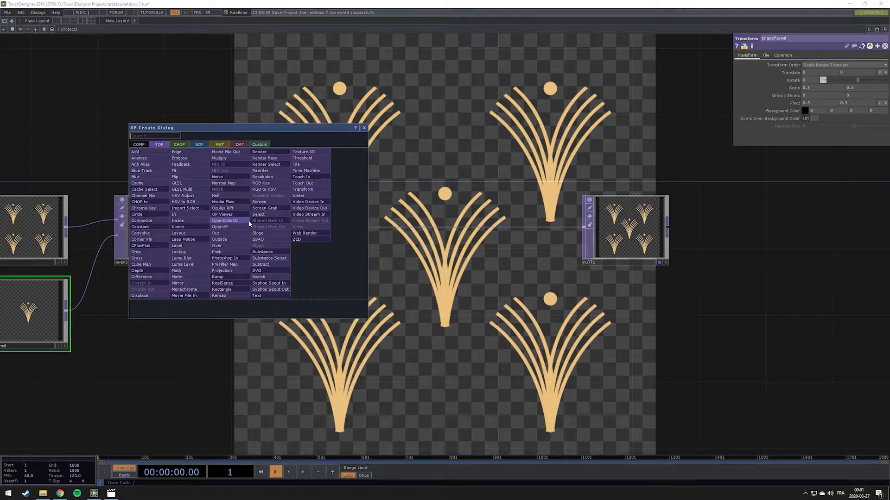
pyautogui.click(299, 188)
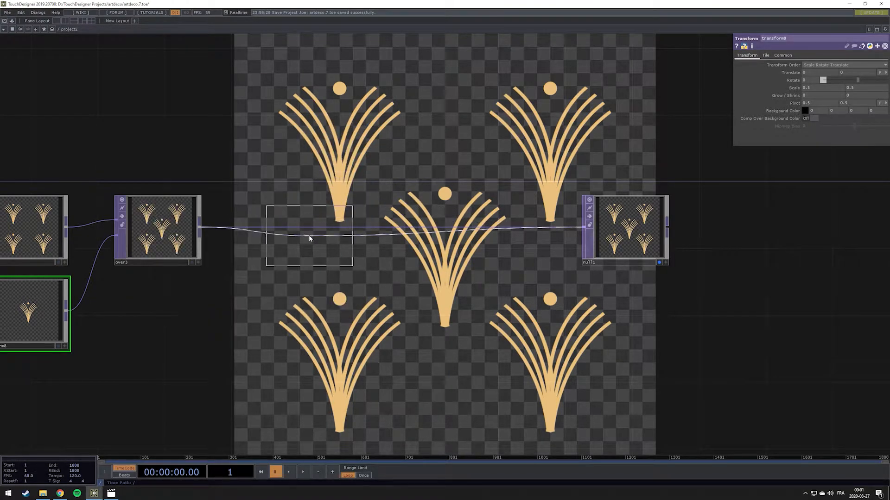
pyautogui.click(278, 231)
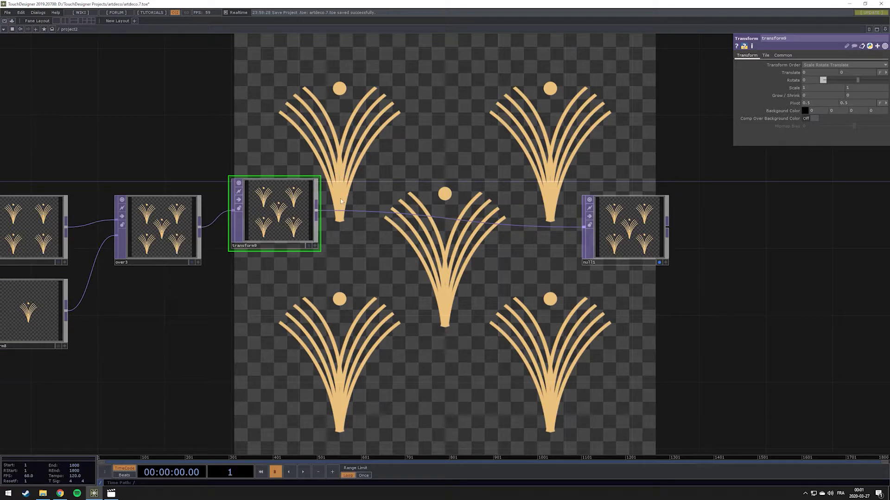
pyautogui.moveTo(318, 214); pyautogui.dragTo(320, 231)
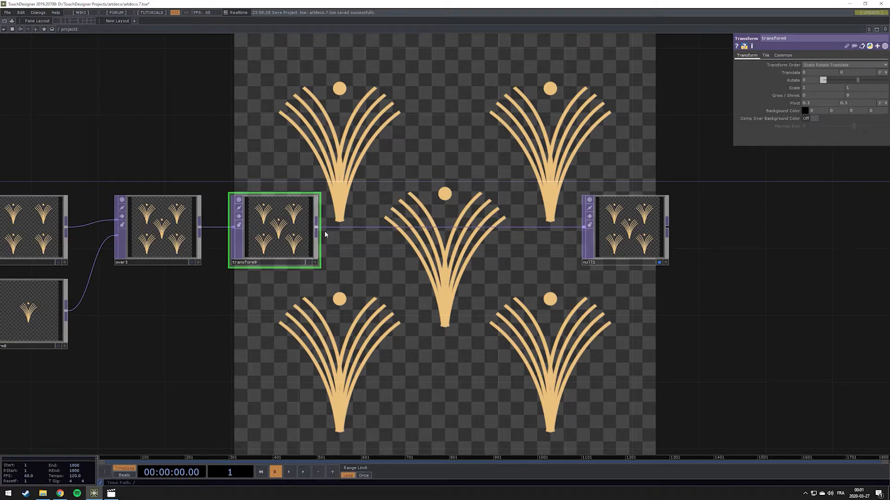
# Step: Insert a second Tile TOP between the newest Transform and the Null
pyautogui.rightClick(383, 227)
pyautogui.click(407, 221)
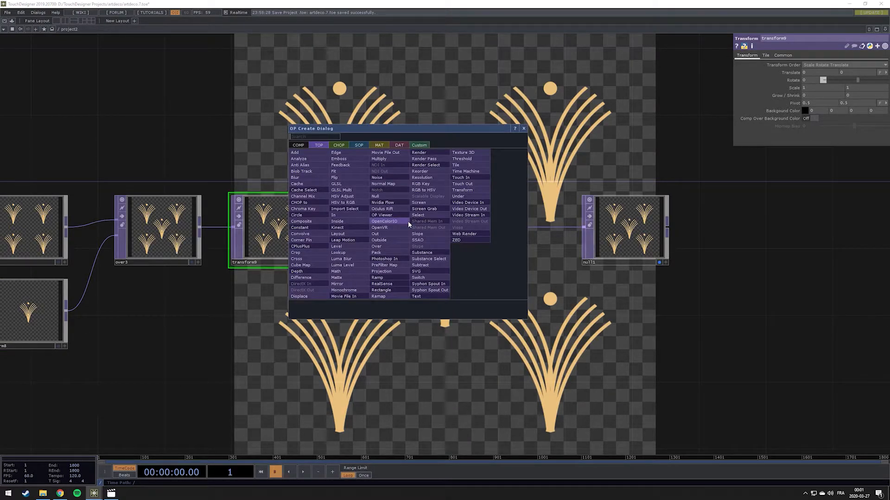
pyautogui.click(462, 166)
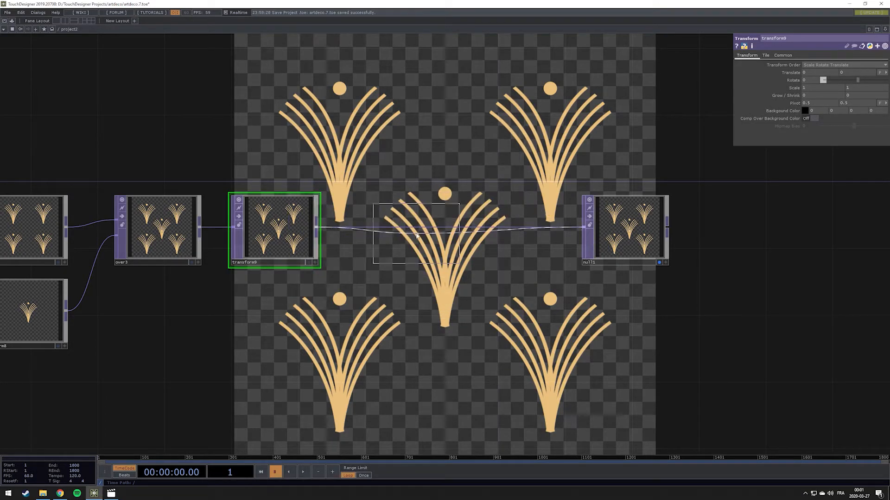
pyautogui.click(417, 235)
pyautogui.moveTo(463, 273); pyautogui.dragTo(588, 287)
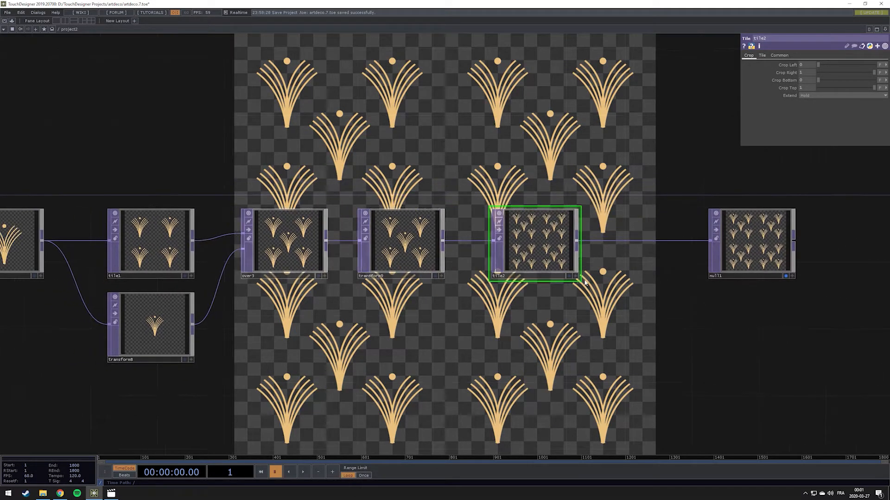
# Step: Set the scale of the Transform between the third Over and the second Tile to 2 in both directions
pyautogui.moveTo(492, 172); pyautogui.dragTo(446, 238)
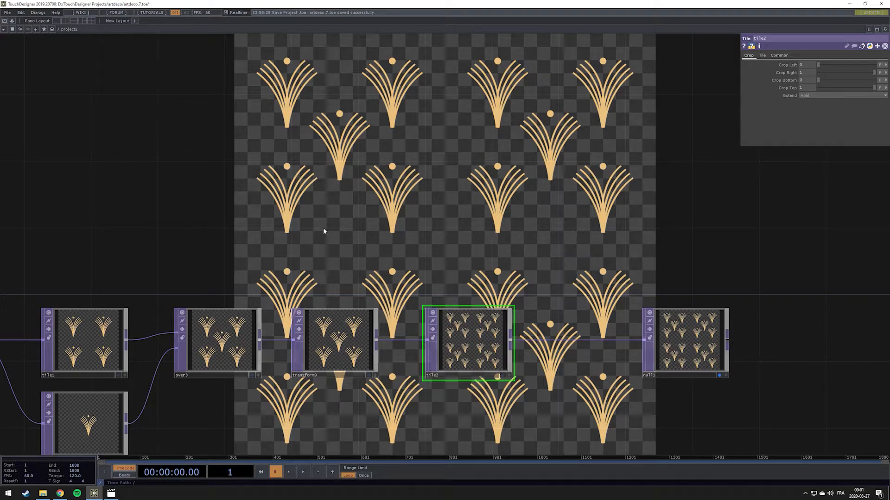
pyautogui.moveTo(443, 244); pyautogui.dragTo(473, 180)
pyautogui.click(391, 271)
pyautogui.moveTo(424, 214); pyautogui.dragTo(314, 229)
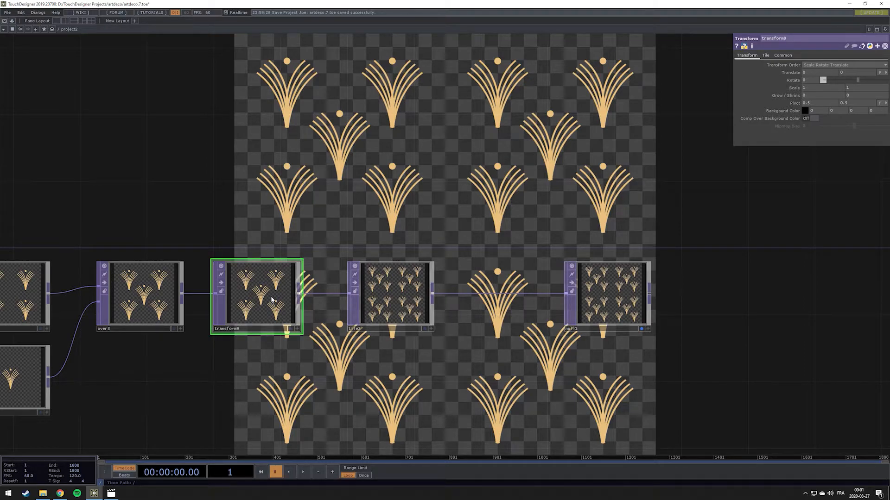
pyautogui.moveTo(535, 62); pyautogui.dragTo(518, 128)
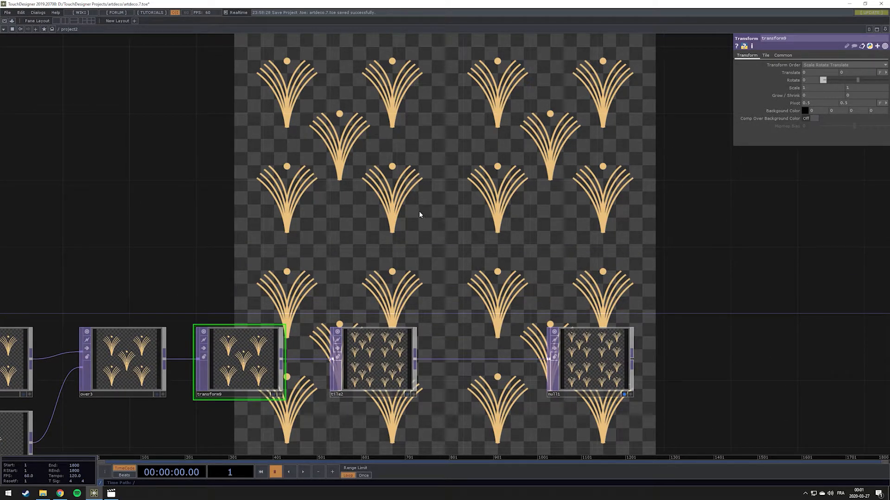
pyautogui.moveTo(476, 303); pyautogui.dragTo(521, 271)
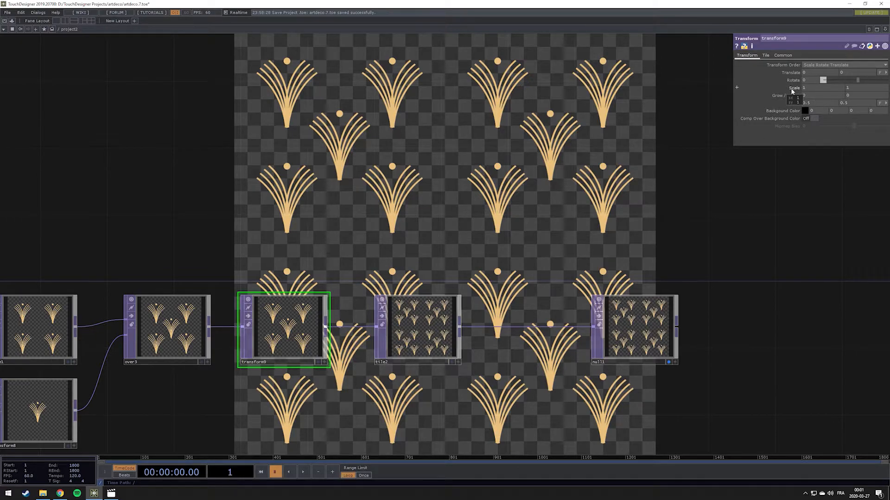
pyautogui.moveTo(791, 95); pyautogui.dragTo(834, 95, button='middle')
pyautogui.moveTo(791, 78); pyautogui.dragTo(791, 77, button='middle')
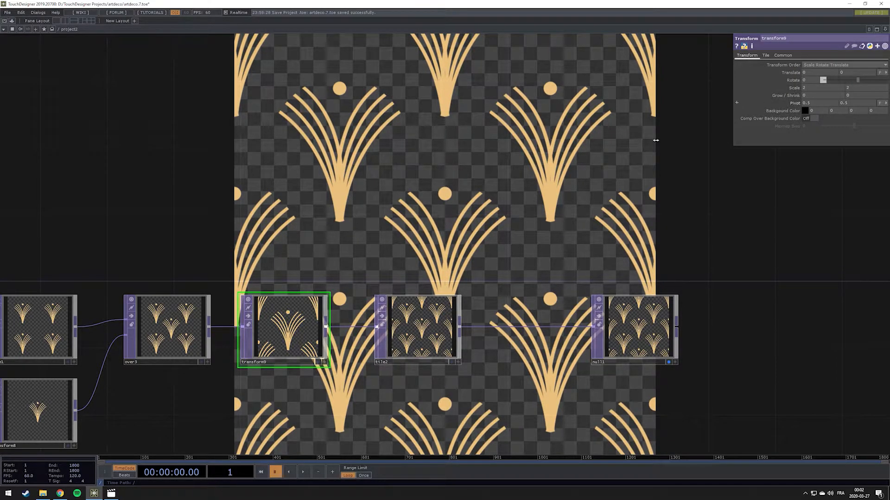
# Step: Insert a third Tile TOP between the second Tile and the Null, spacing the Null away and aligning the Tile with the chain
pyautogui.scroll(-4, 454, 205)
pyautogui.scroll(2, 523, 227)
pyautogui.moveTo(523, 227); pyautogui.dragTo(420, 227)
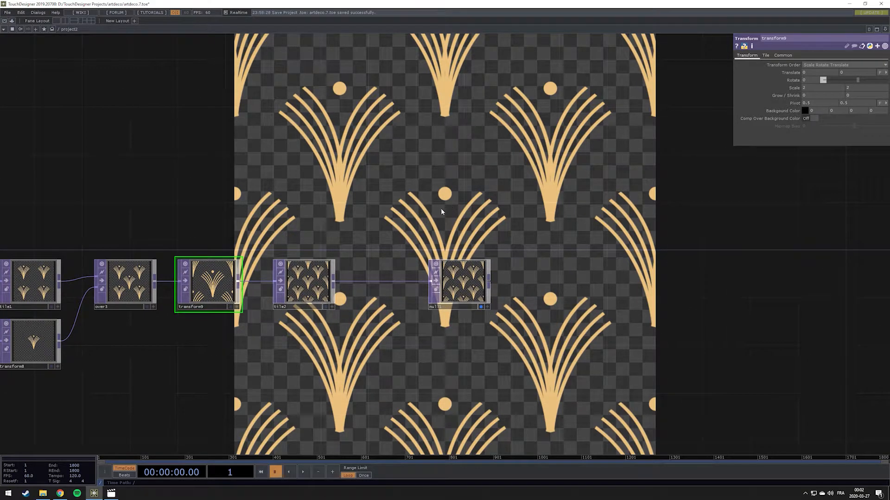
pyautogui.moveTo(461, 280); pyautogui.dragTo(616, 281)
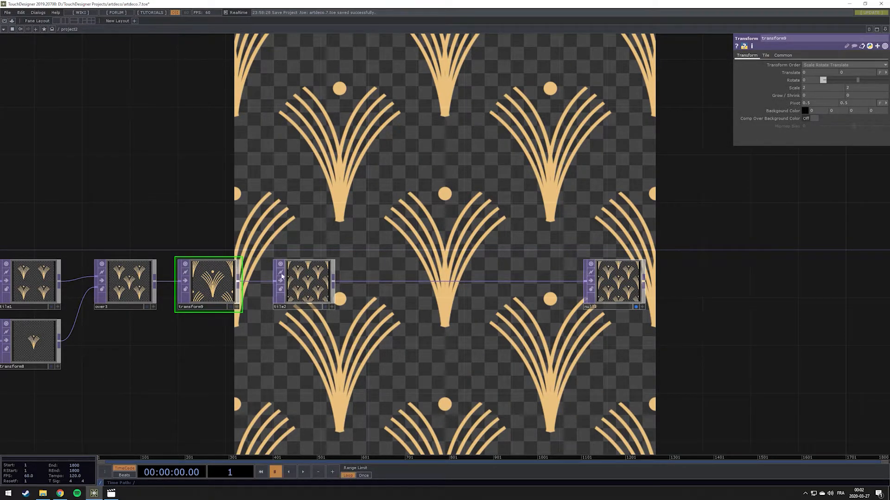
pyautogui.rightClick(368, 282)
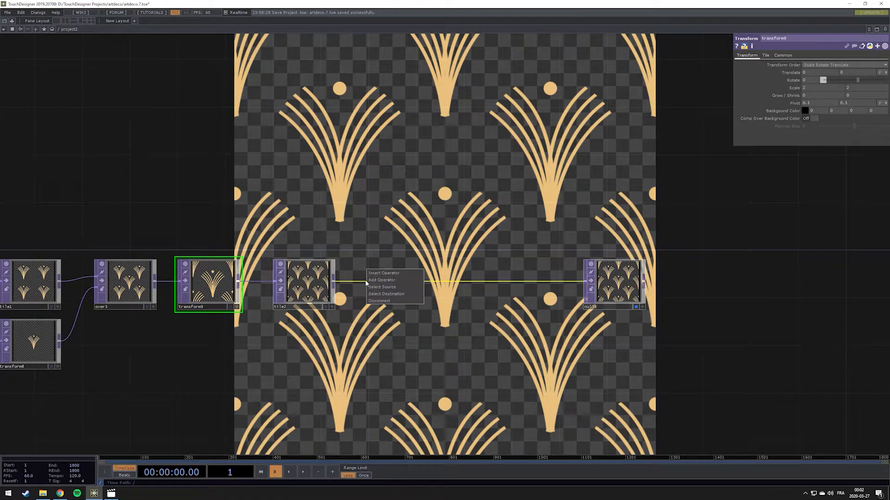
pyautogui.click(370, 272)
pyautogui.write('y')
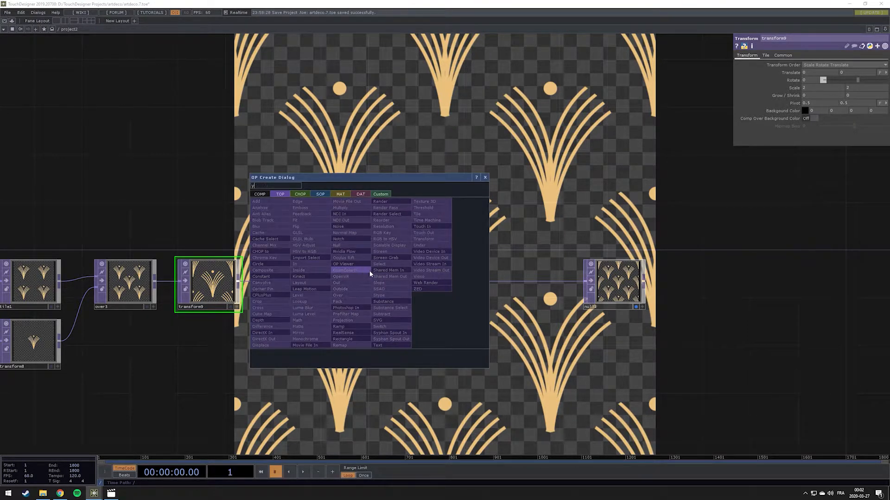
pyautogui.write('i')
pyautogui.click(417, 214)
pyautogui.click(391, 282)
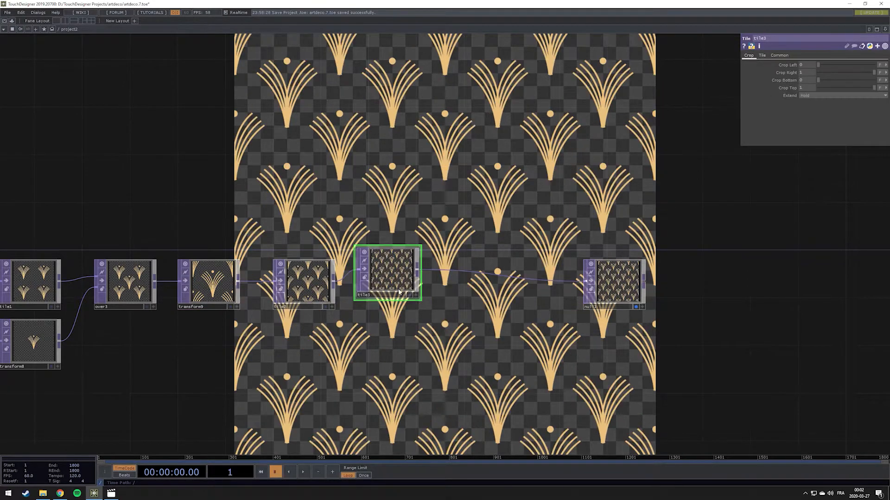
pyautogui.moveTo(618, 260); pyautogui.dragTo(653, 271)
pyautogui.moveTo(386, 282); pyautogui.dragTo(401, 289)
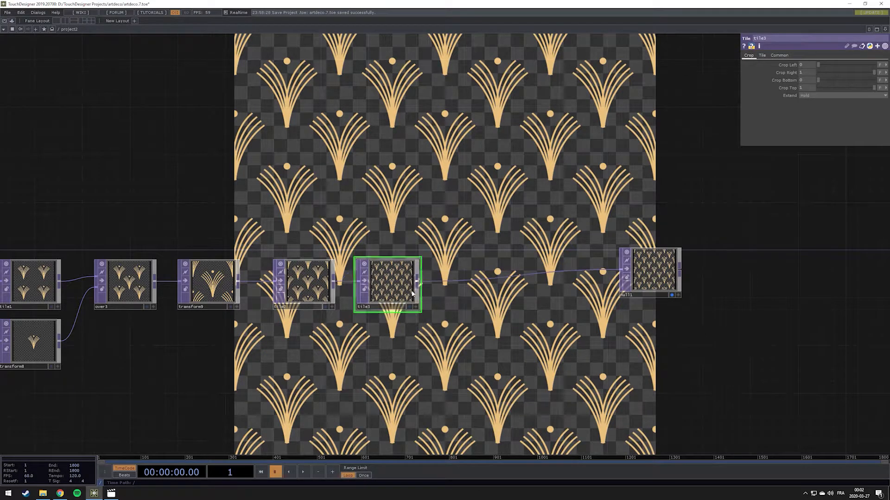
# Step: Duplicate the third Tile and wire the copy between that Tile and the Null
pyautogui.hotkey('ctrl', 'c')
pyautogui.hotkey('ctrl', 'v')
pyautogui.moveTo(382, 341); pyautogui.dragTo(482, 311)
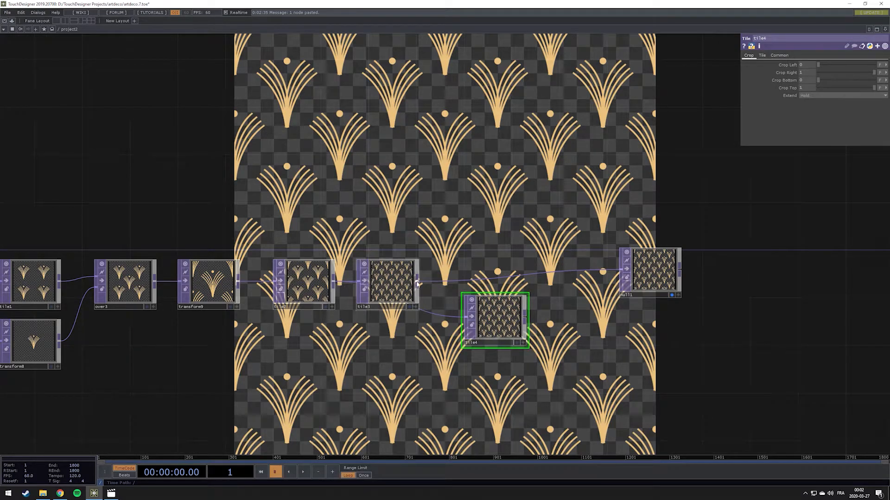
pyautogui.moveTo(418, 282); pyautogui.dragTo(467, 317)
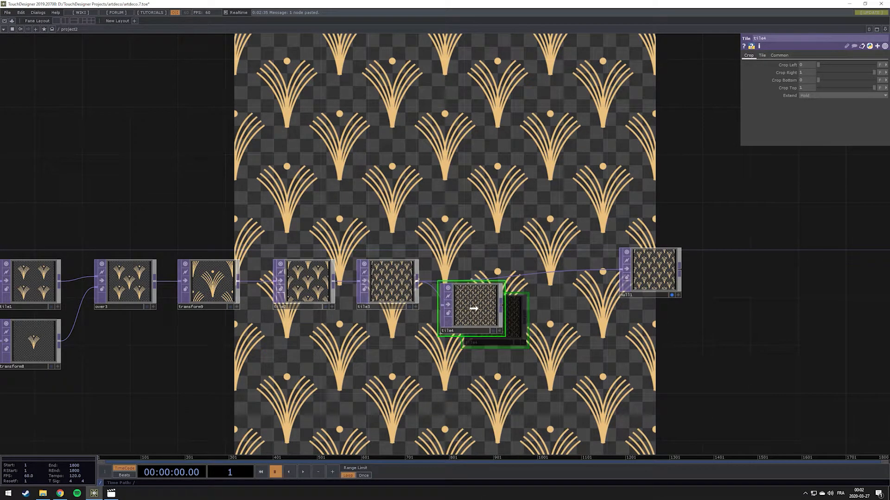
pyautogui.scroll(5, 502, 322)
pyautogui.scroll(-5, 505, 311)
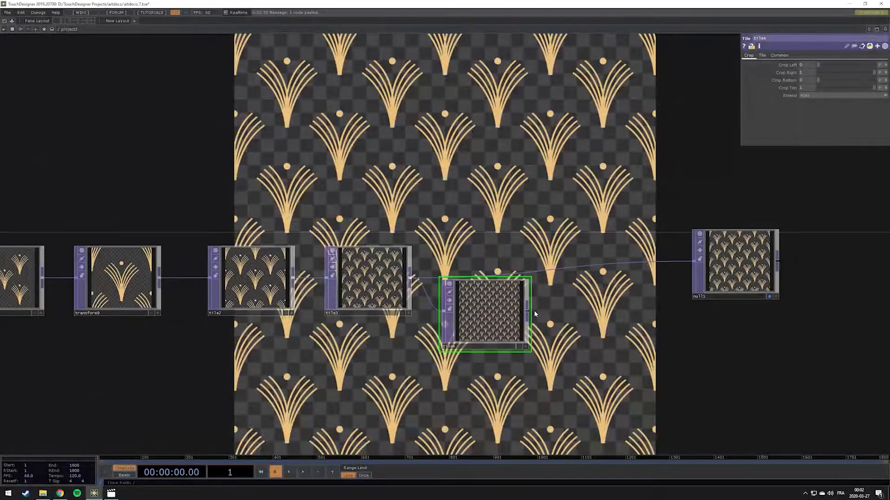
pyautogui.moveTo(527, 310); pyautogui.dragTo(693, 263)
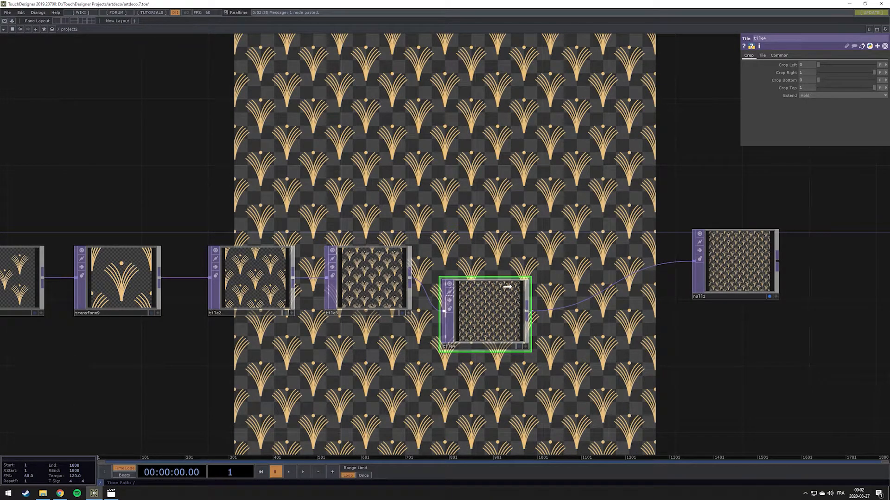
# Step: Line up the copied Tile and the Null with the chain, leaving a wide gap between them
pyautogui.scroll(-5, 509, 292)
pyautogui.moveTo(421, 227); pyautogui.dragTo(289, 221)
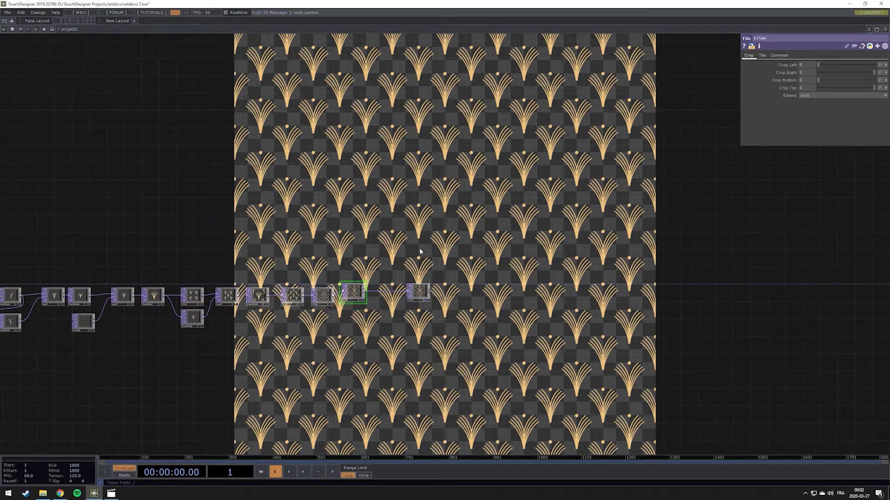
pyautogui.scroll(5, 391, 299)
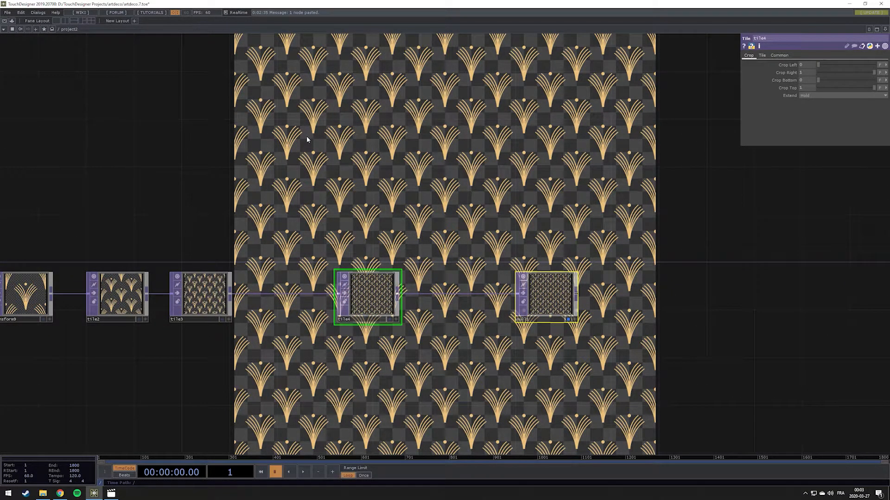
pyautogui.moveTo(547, 296); pyautogui.dragTo(511, 297)
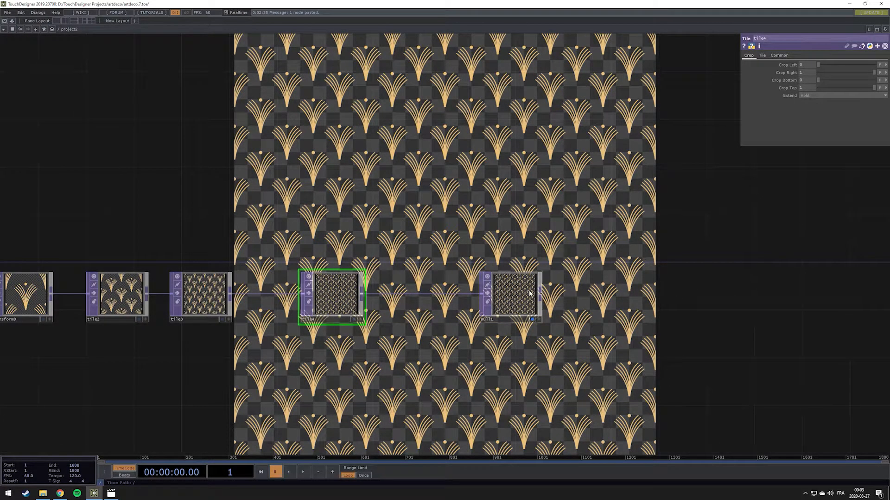
pyautogui.click(524, 294)
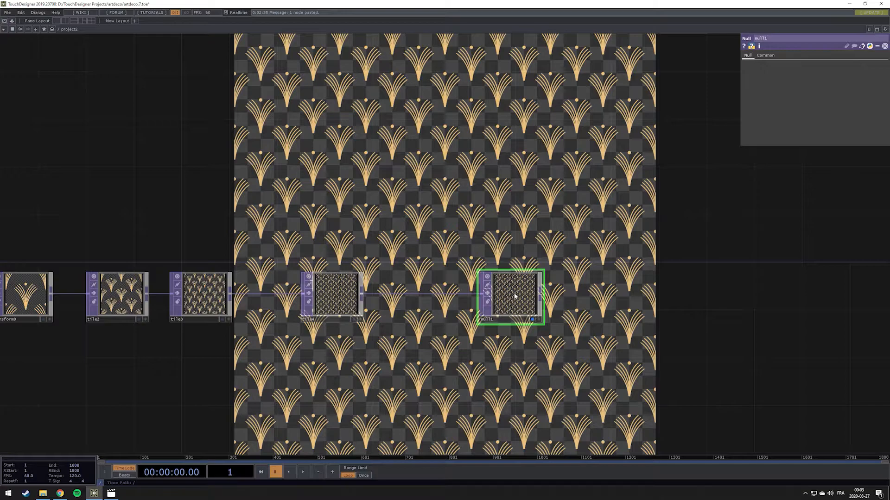
pyautogui.moveTo(515, 297); pyautogui.dragTo(785, 291)
pyautogui.moveTo(593, 266); pyautogui.dragTo(428, 277, button='middle')
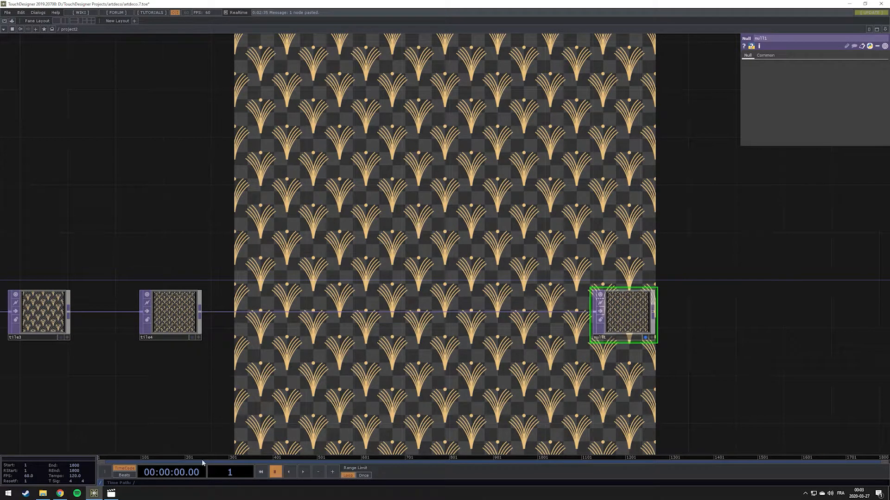
# Step: Switch to the reference video "swing" to examine the circular fan pattern, and return to TouchDesigner to review the node chain
pyautogui.click(116, 495)
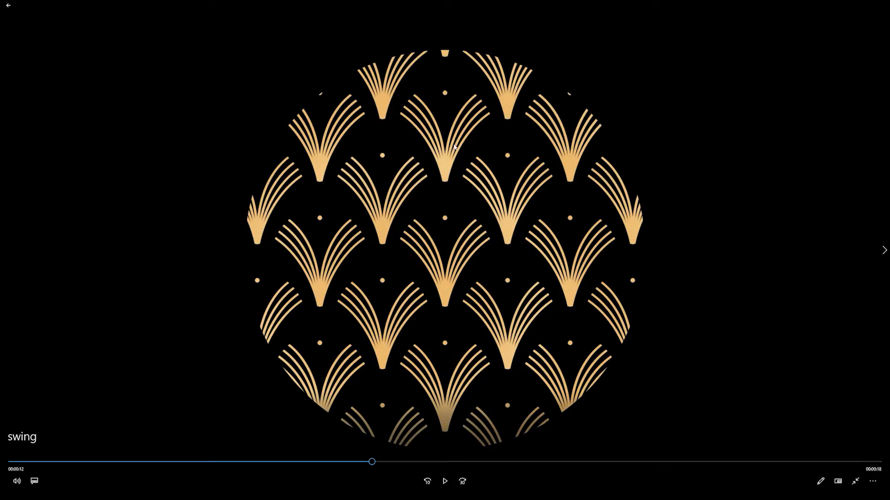
pyautogui.hotkey('alt', 'Tab')
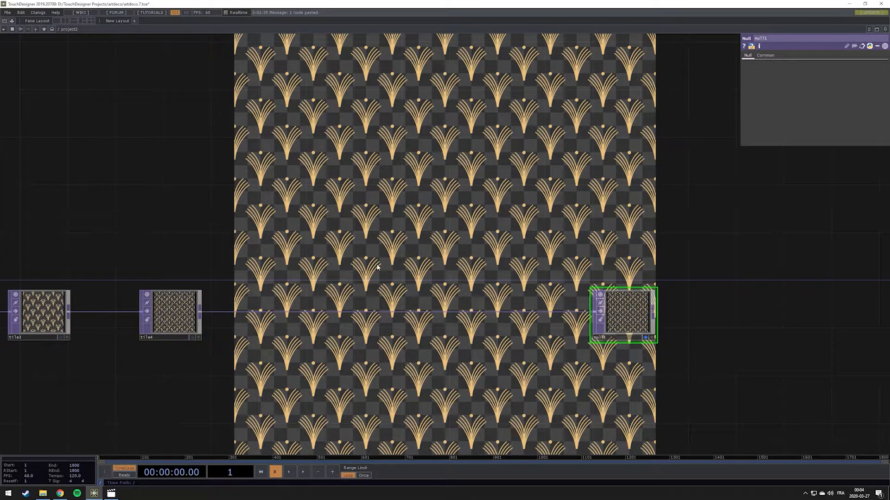
pyautogui.moveTo(377, 267); pyautogui.dragTo(389, 202)
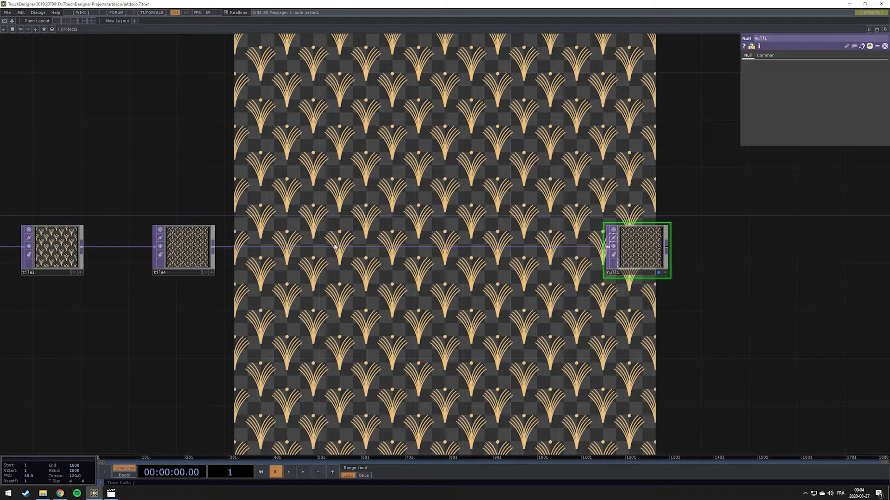
pyautogui.scroll(-6, 305, 276)
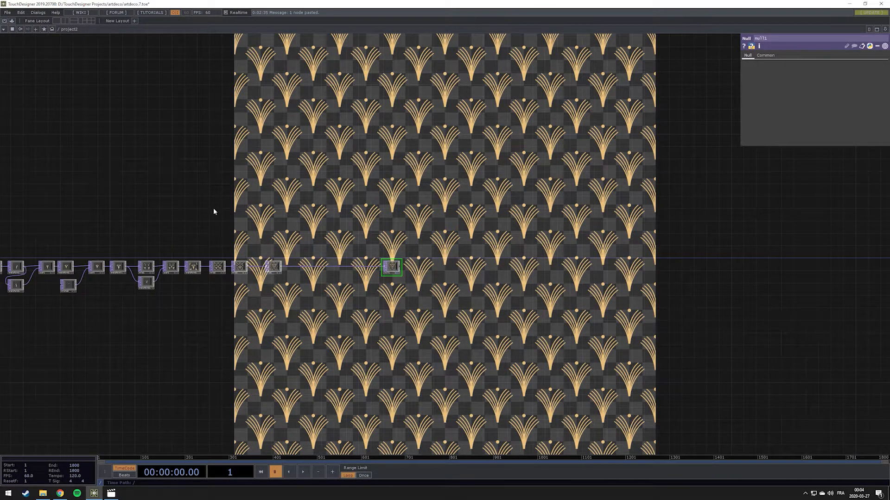
pyautogui.scroll(2, 239, 261)
pyautogui.scroll(3, 239, 252)
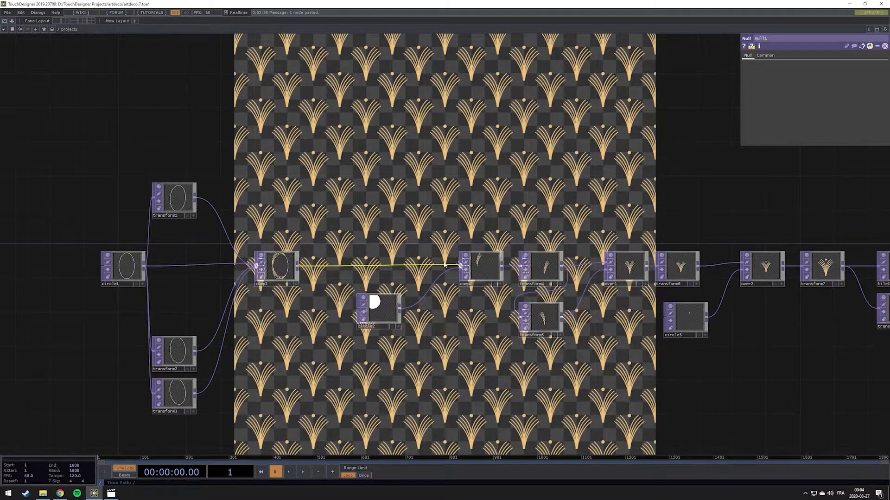
# Step: Insert a Composite TOP into the connection between the last Tile and the Null
pyautogui.scroll(-5, 483, 255)
pyautogui.moveTo(618, 208); pyautogui.dragTo(208, 199)
pyautogui.scroll(4, 393, 258)
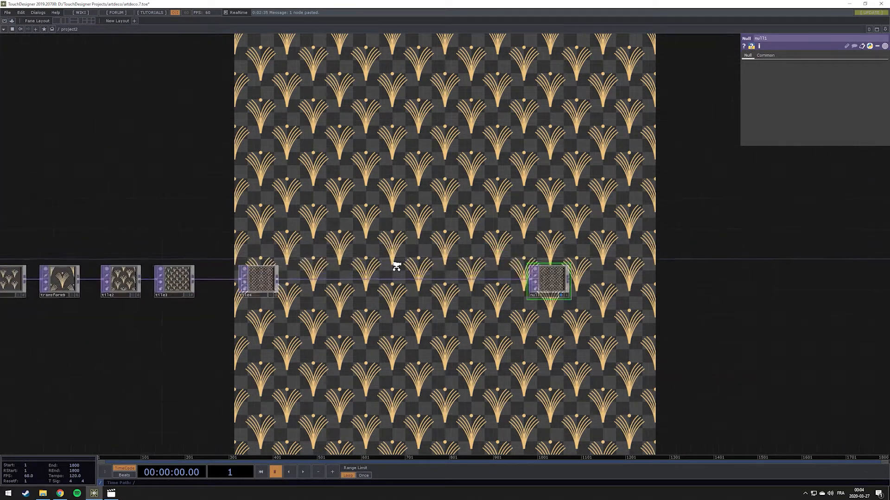
pyautogui.rightClick(315, 284)
pyautogui.click(327, 276)
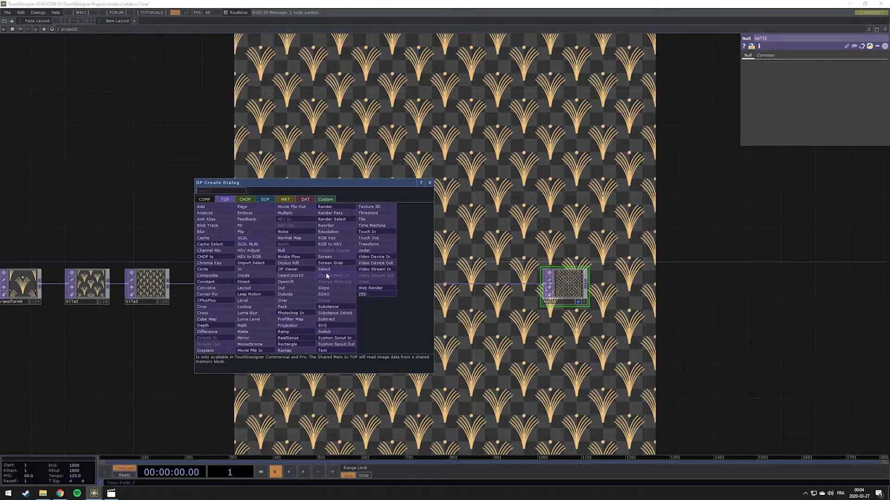
pyautogui.click(227, 277)
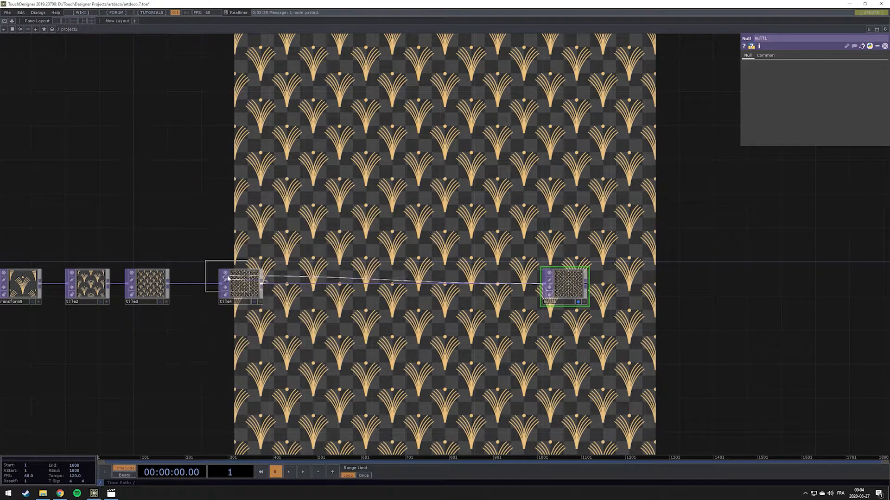
pyautogui.click(318, 284)
# Step: Add a Circle TOP below the last Tile and wire it into the Composite as a mask for the pattern
pyautogui.press('Tab')
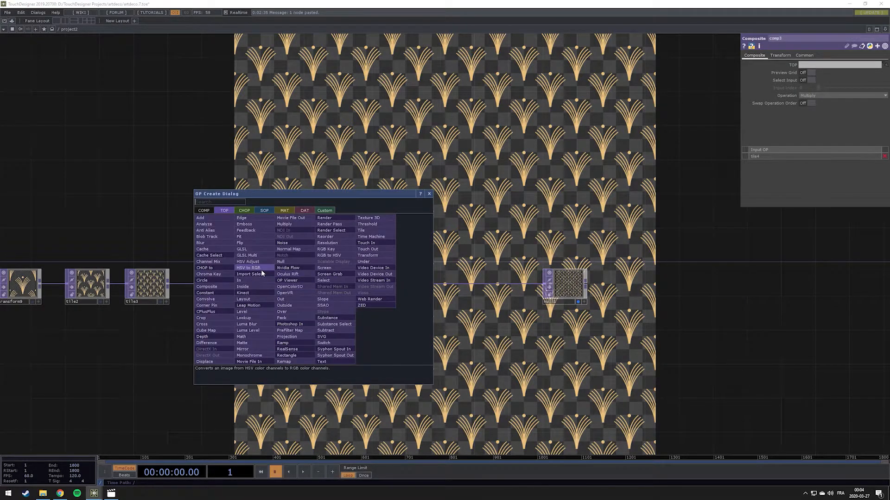
pyautogui.click(210, 286)
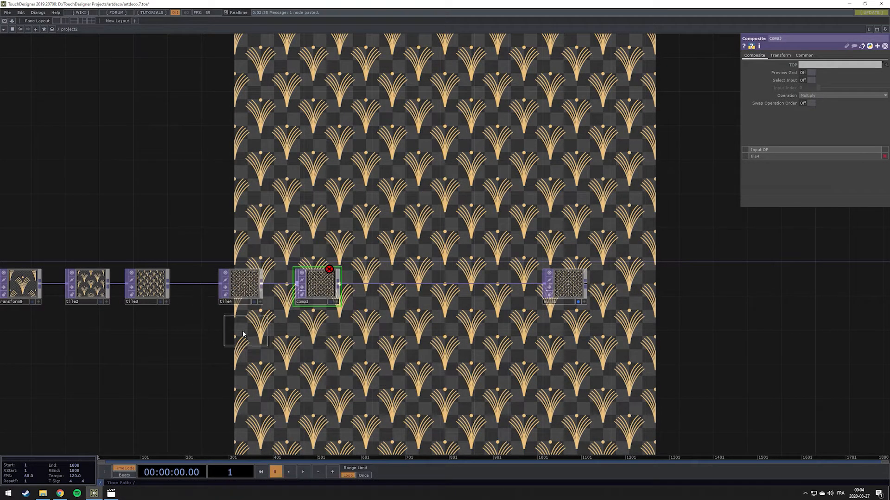
pyautogui.click(246, 334)
pyautogui.moveTo(263, 336); pyautogui.dragTo(296, 296)
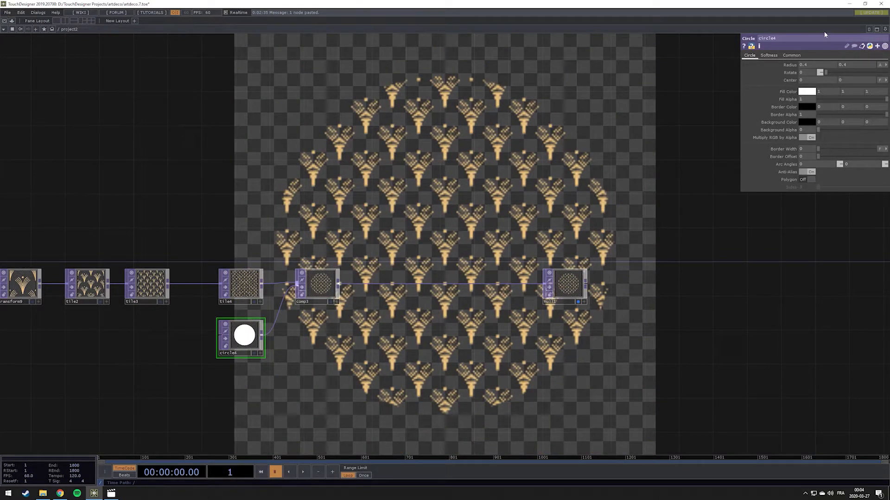
# Step: Set the masking Circle's resolution to 1280 by 1280
pyautogui.click(797, 56)
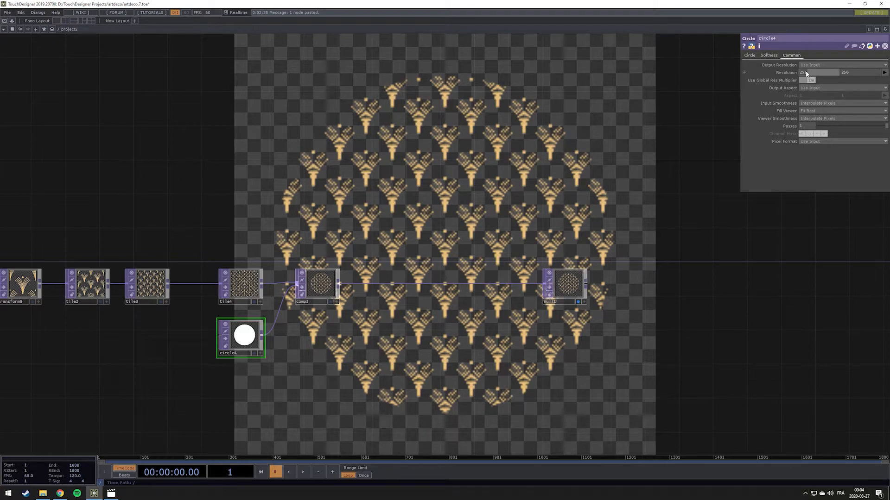
pyautogui.write('1280')
pyautogui.press('Tab')
pyautogui.write('128')
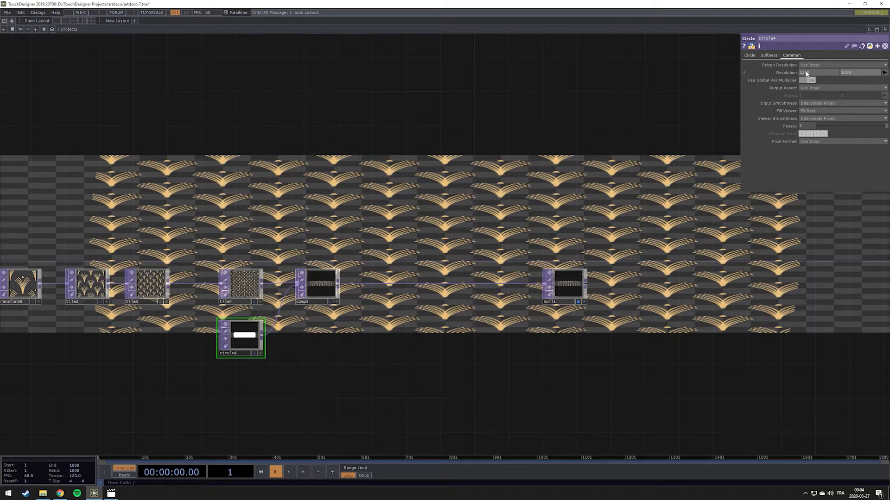
pyautogui.write('0')
pyautogui.press('Return')
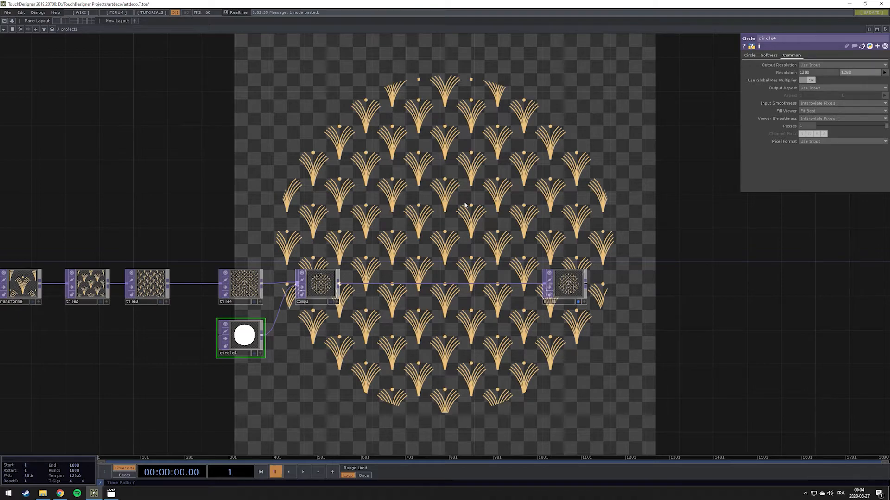
# Step: Space the Null further from the Composite and insert an Over TOP between them
pyautogui.moveTo(565, 284); pyautogui.dragTo(608, 284)
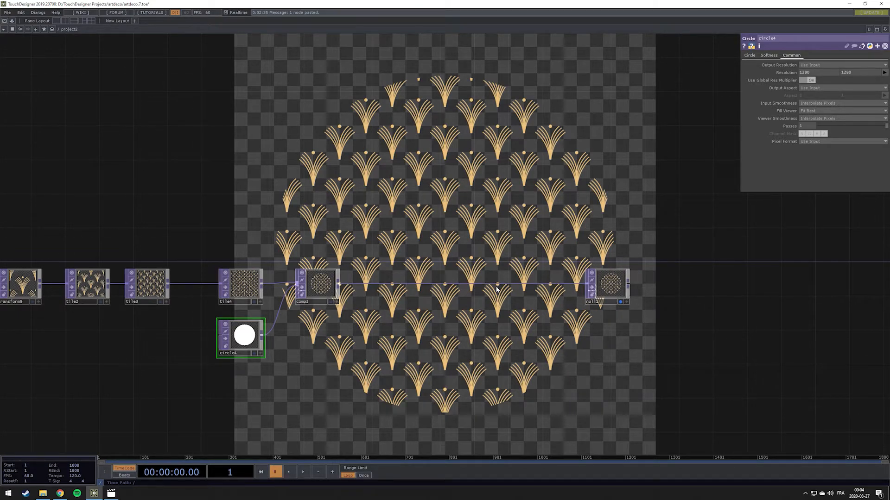
pyautogui.rightClick(465, 284)
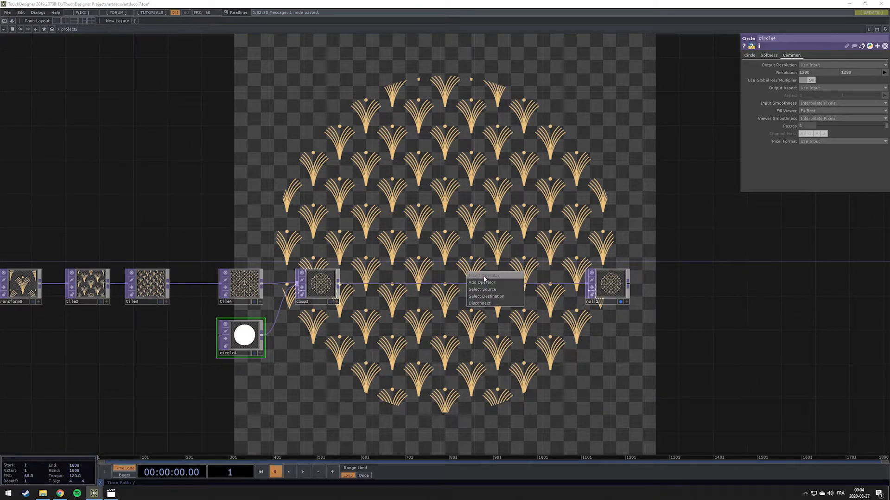
pyautogui.click(484, 276)
pyautogui.write('ove')
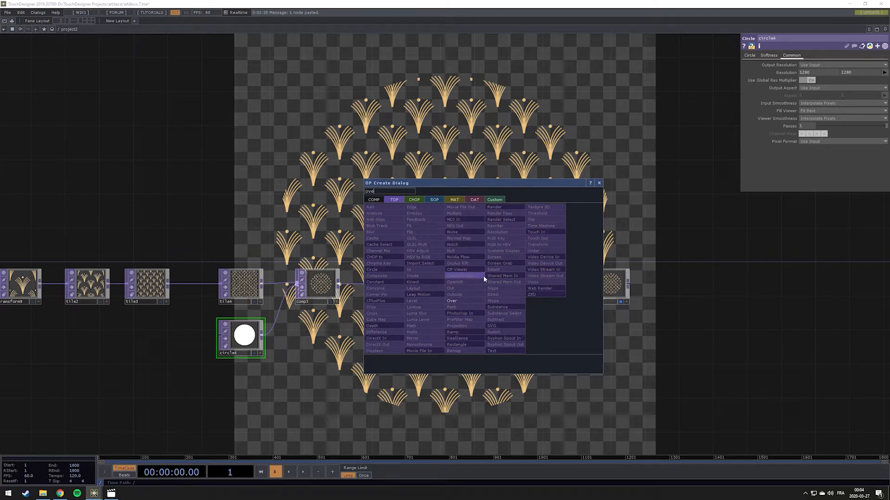
pyautogui.write('r')
pyautogui.click(472, 302)
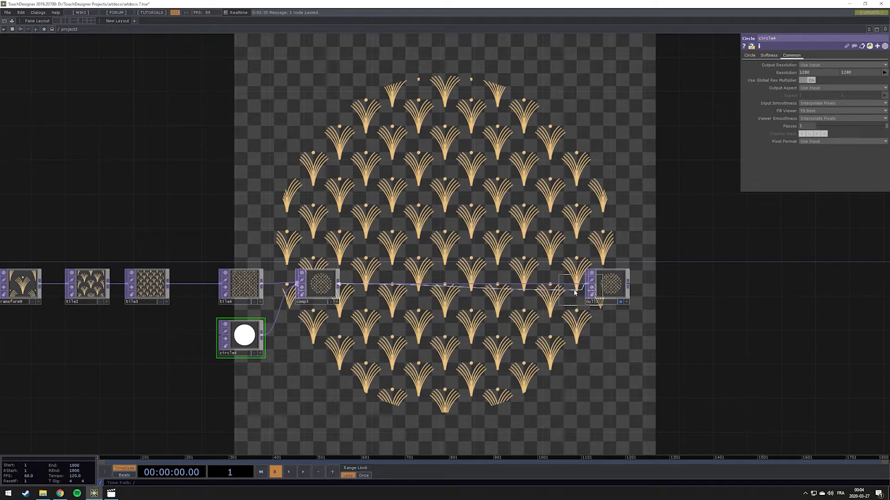
pyautogui.click(550, 284)
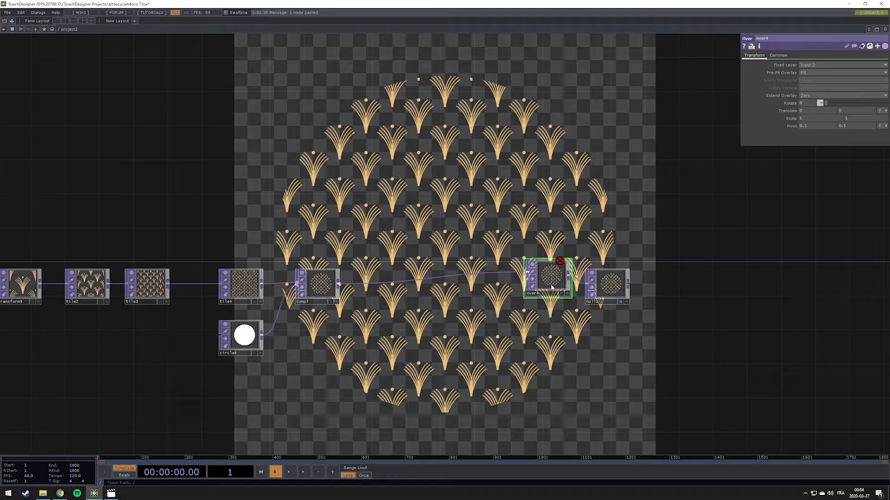
# Step: Add a black Constant TOP with a 1280 by 1280 resolution and wire it into the Over as the background
pyautogui.press('Tab')
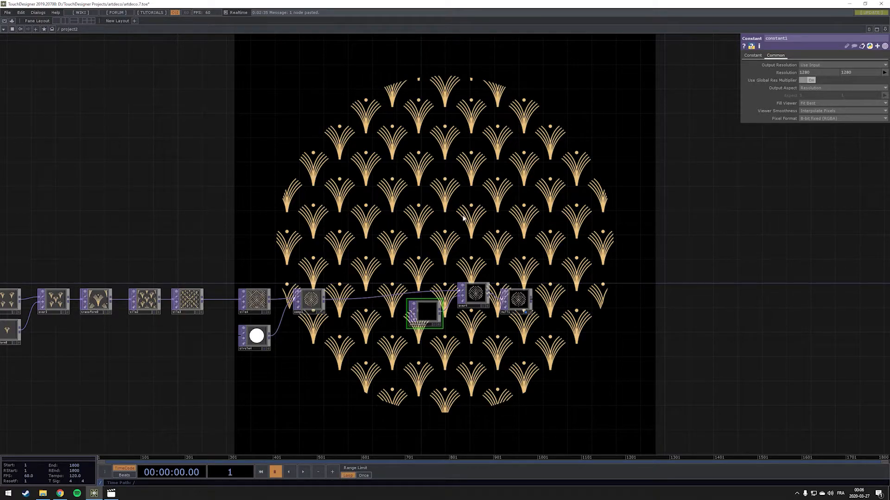
pyautogui.moveTo(366, 239); pyautogui.dragTo(504, 234)
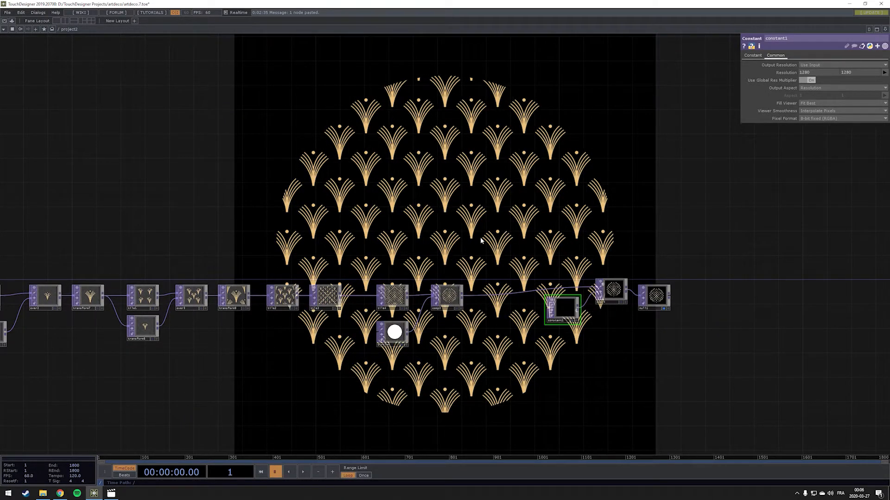
# Step: Switch to the browser to view the art deco pattern image results, and return to TouchDesigner
pyautogui.hotkey('alt', 'Tab')
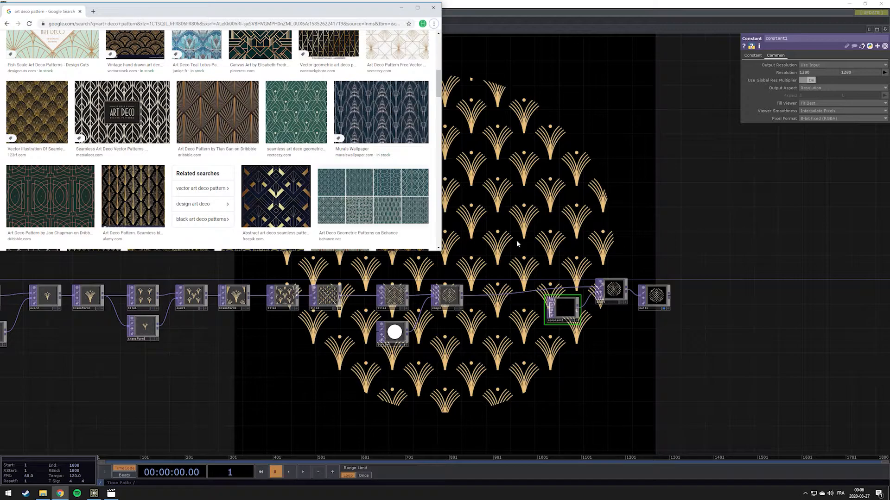
pyautogui.click(680, 151)
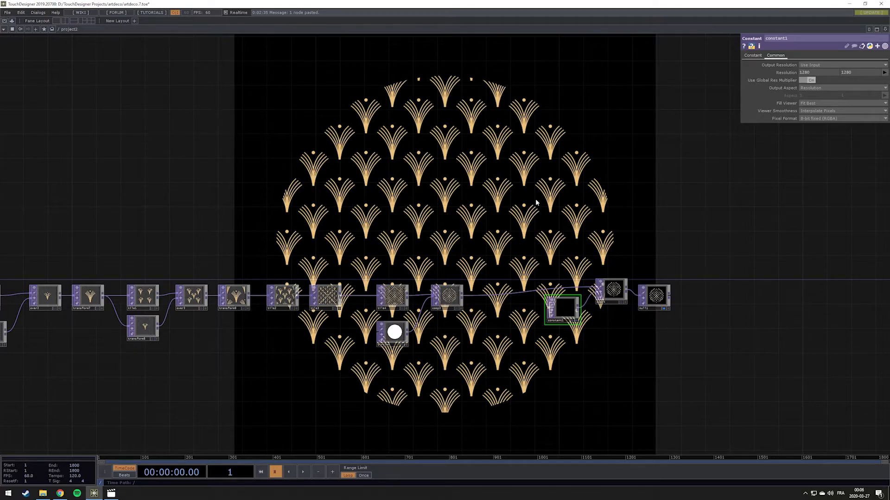
pyautogui.moveTo(521, 206); pyautogui.dragTo(468, 204)
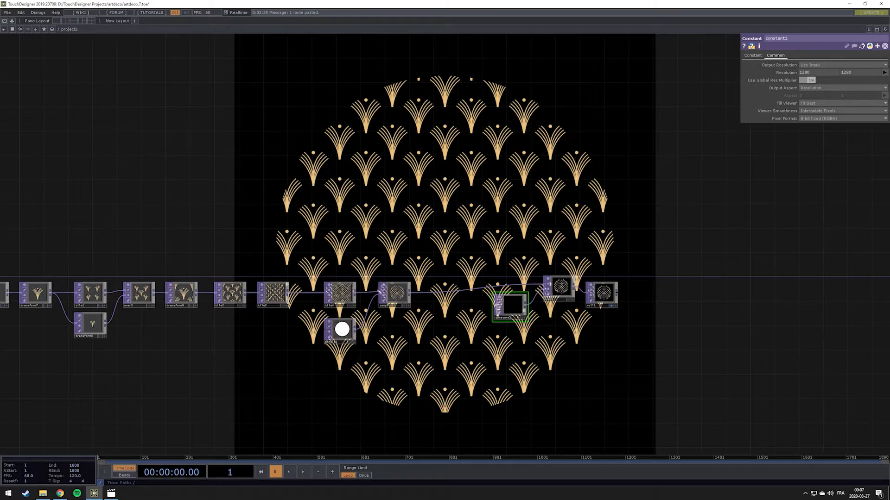
# Step: Play the reference video "swing" from its start to examine the circle's opening animation, and return to TouchDesigner
pyautogui.click(111, 493)
pyautogui.moveTo(371, 463); pyautogui.dragTo(21, 462)
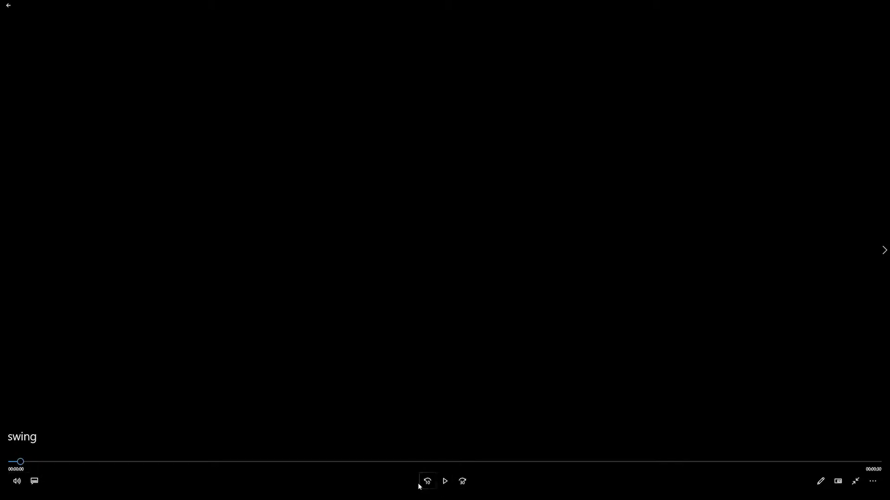
pyautogui.click(445, 481)
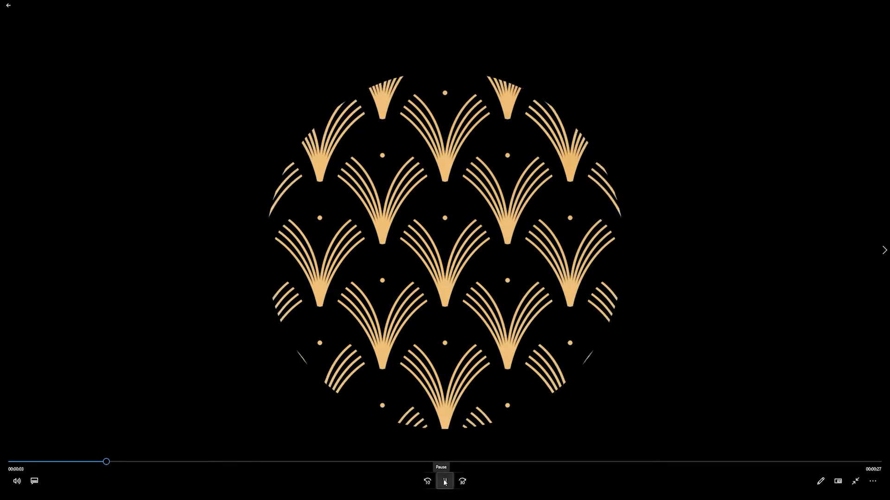
pyautogui.click(445, 482)
pyautogui.hotkey('alt', 'Tab')
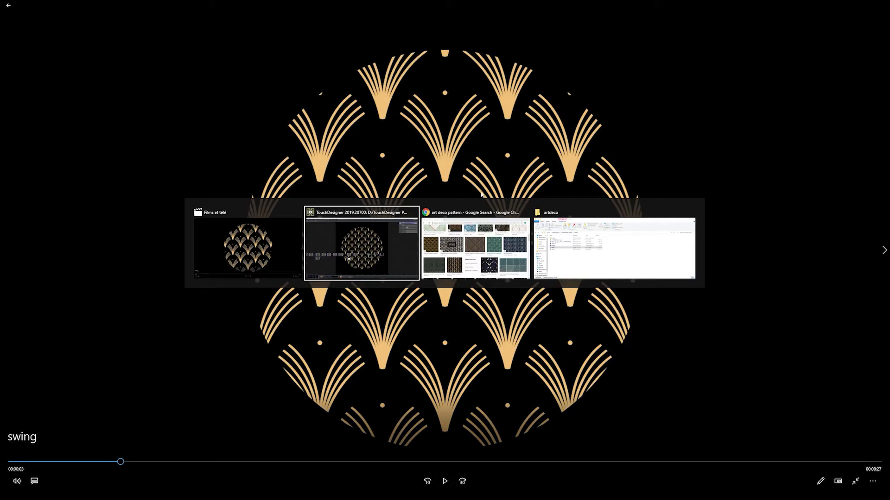
# Step: Select the masking Circle TOP and display its radius and shape parameters
pyautogui.scroll(5, 380, 296)
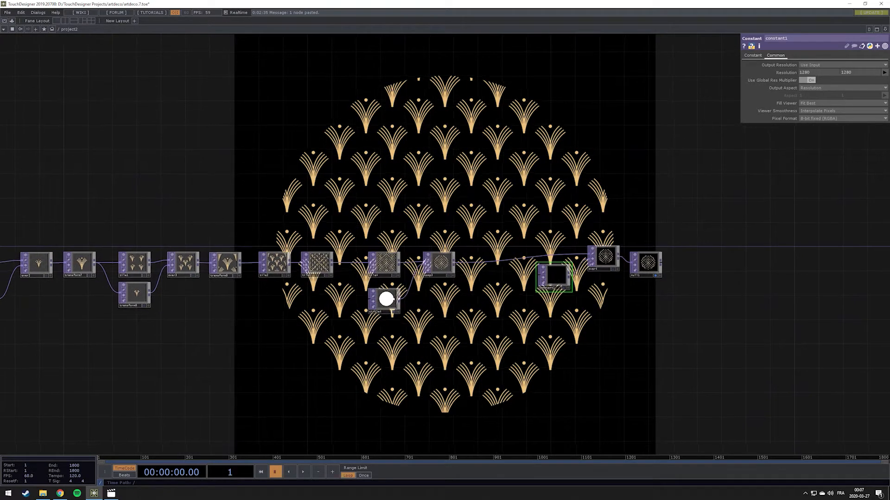
pyautogui.click(443, 257)
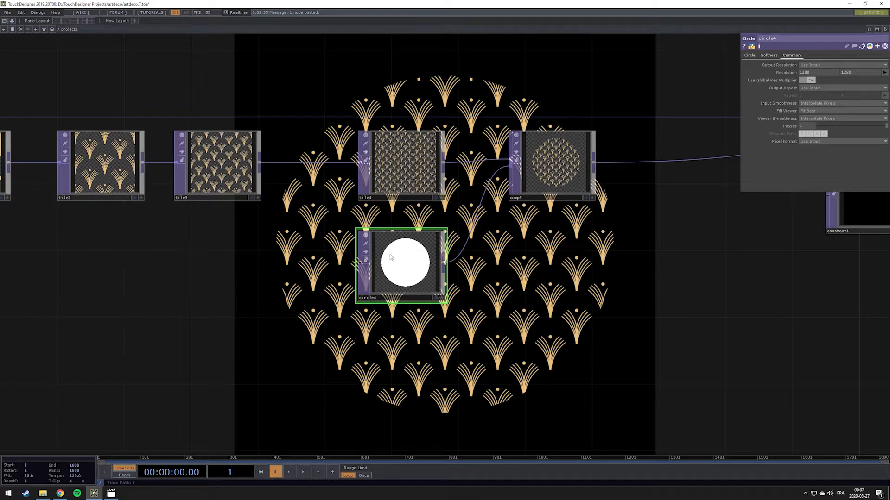
pyautogui.moveTo(324, 344); pyautogui.dragTo(441, 278)
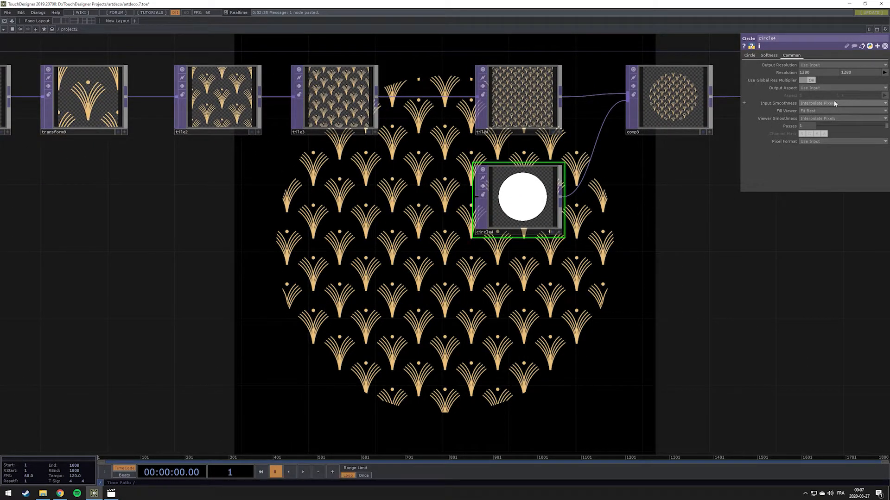
pyautogui.click(750, 55)
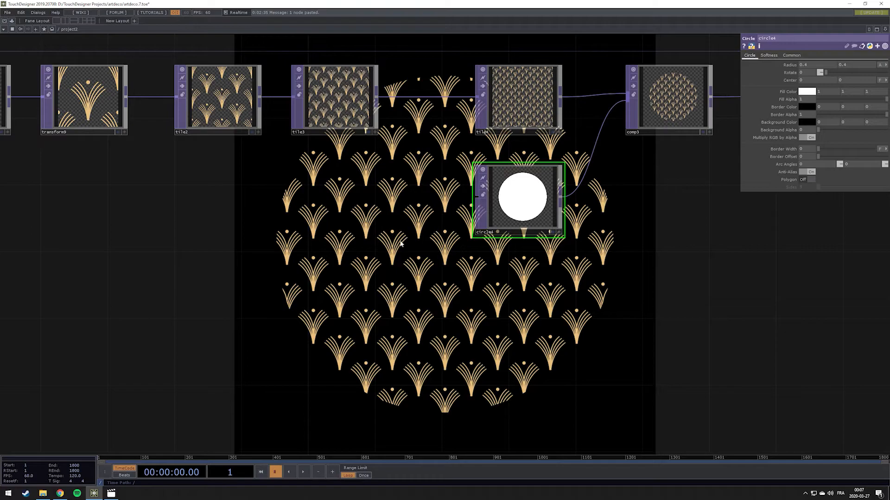
# Step: Add a Pattern CHOP in the empty area below the Tile chain
pyautogui.moveTo(355, 251); pyautogui.dragTo(438, 265)
pyautogui.doubleClick(438, 265)
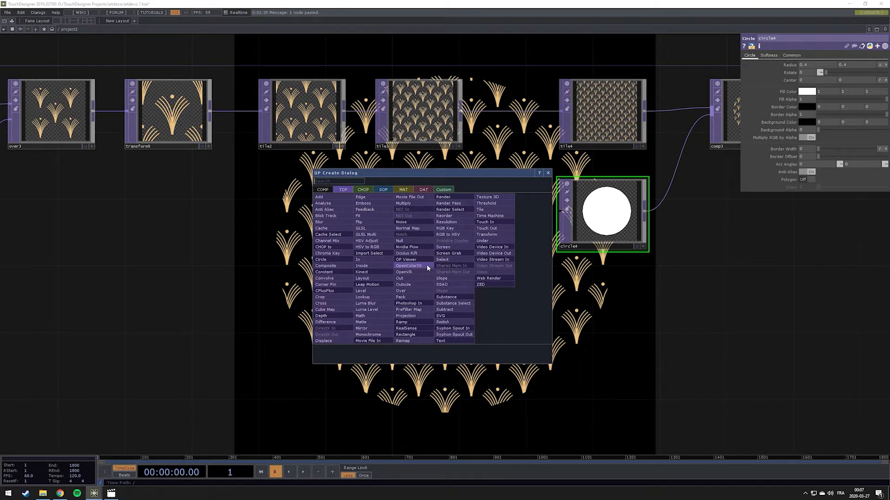
pyautogui.click(363, 189)
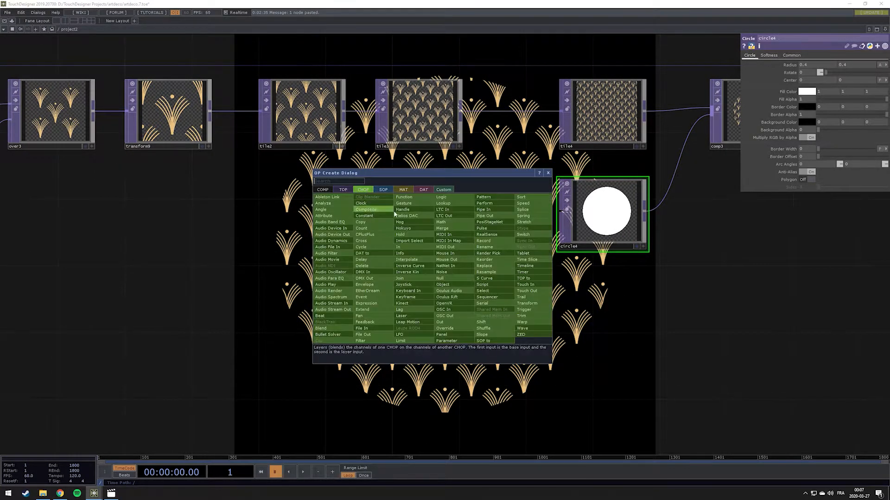
pyautogui.click(484, 197)
pyautogui.click(373, 284)
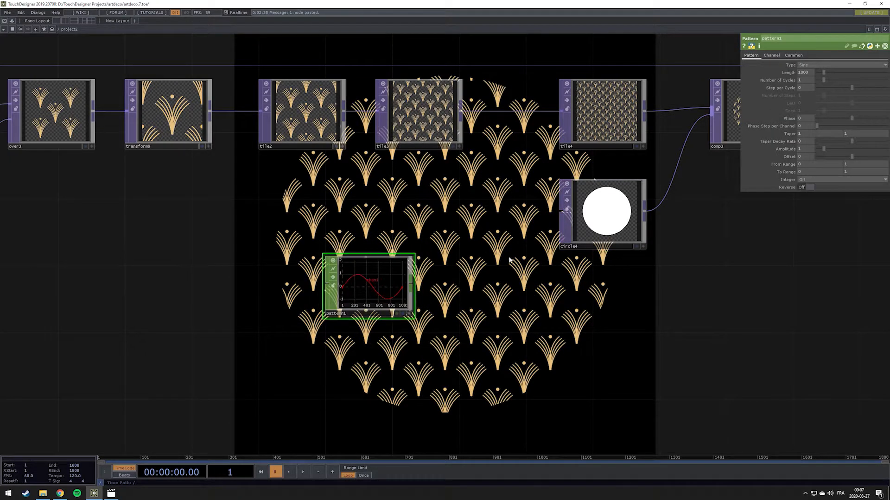
# Step: Set the Pattern's number of cycles to 0.5, its phase to -0.25 and its length to 300
pyautogui.click(806, 73)
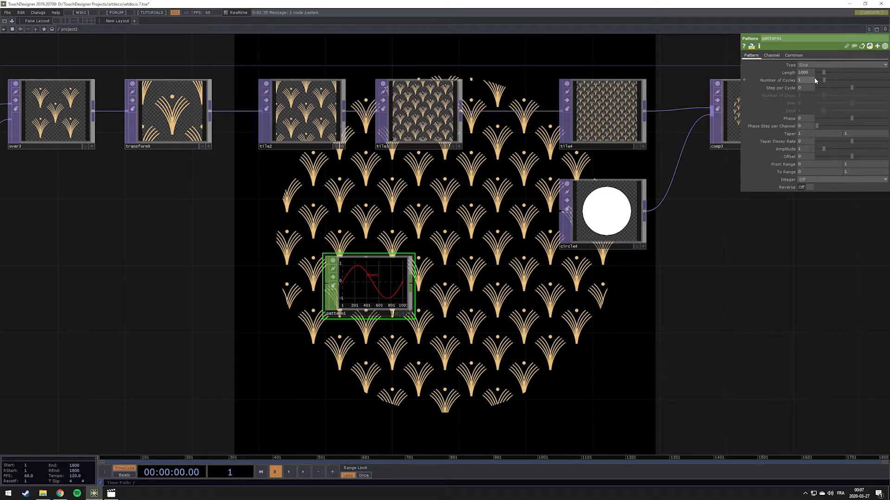
pyautogui.moveTo(824, 80); pyautogui.dragTo(821, 80)
pyautogui.click(809, 120)
pyautogui.write('-0.25')
pyautogui.press('Return')
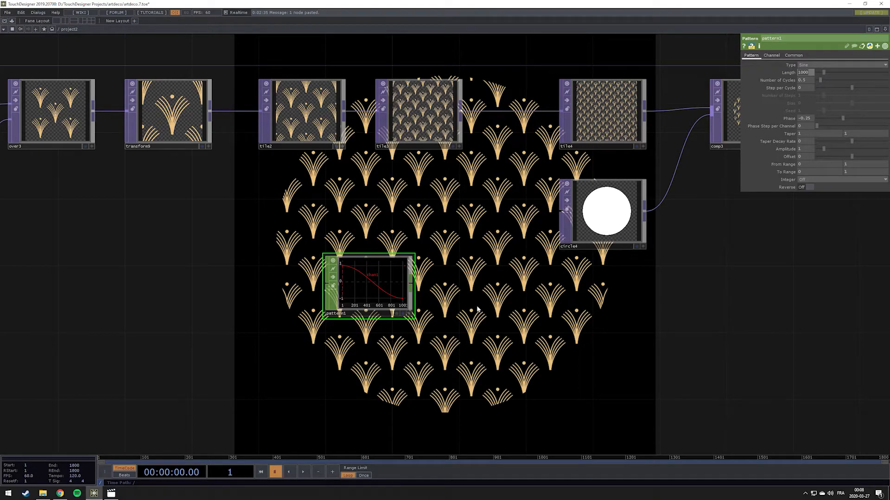
pyautogui.write('300')
pyautogui.press('Return')
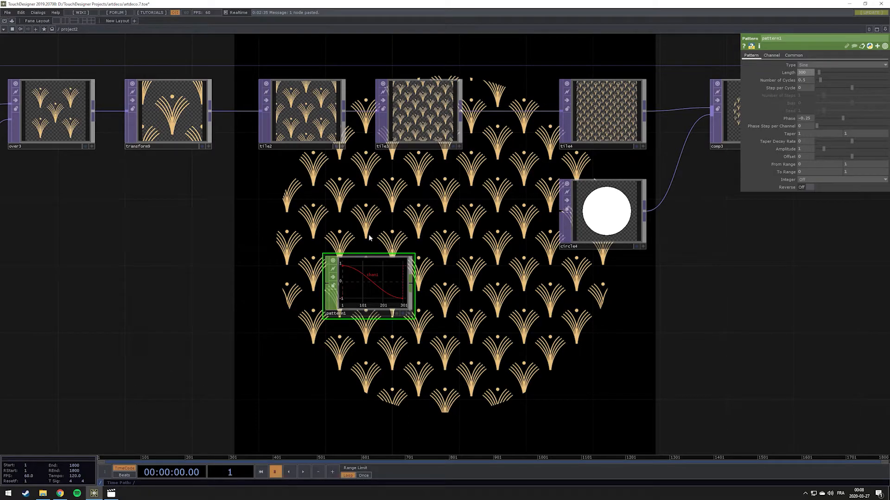
# Step: Move the Pattern CHOP beneath the second Tile and inspect its curve up close
pyautogui.moveTo(388, 283); pyautogui.dragTo(338, 266)
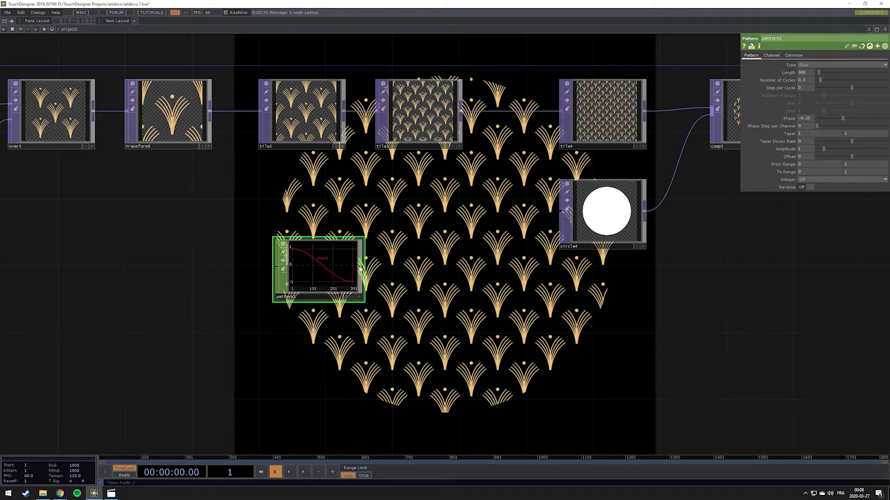
pyautogui.scroll(3, 307, 256)
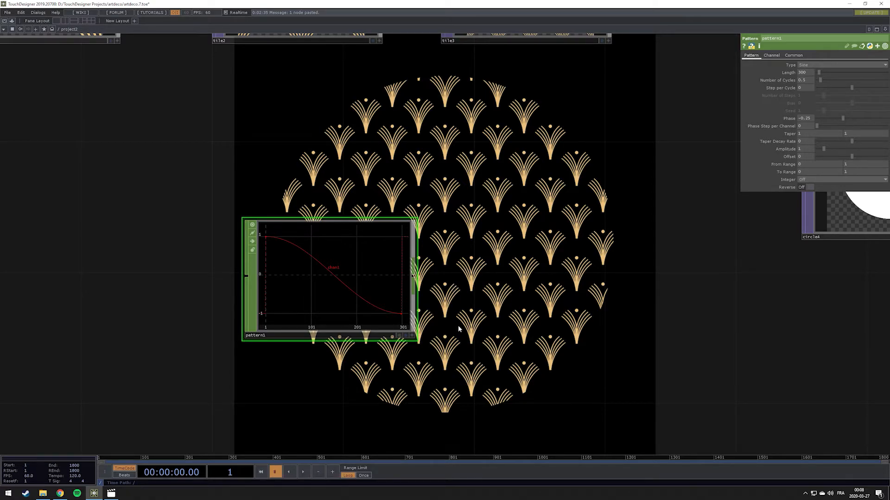
pyautogui.scroll(-3, 461, 326)
pyautogui.scroll(3, 376, 319)
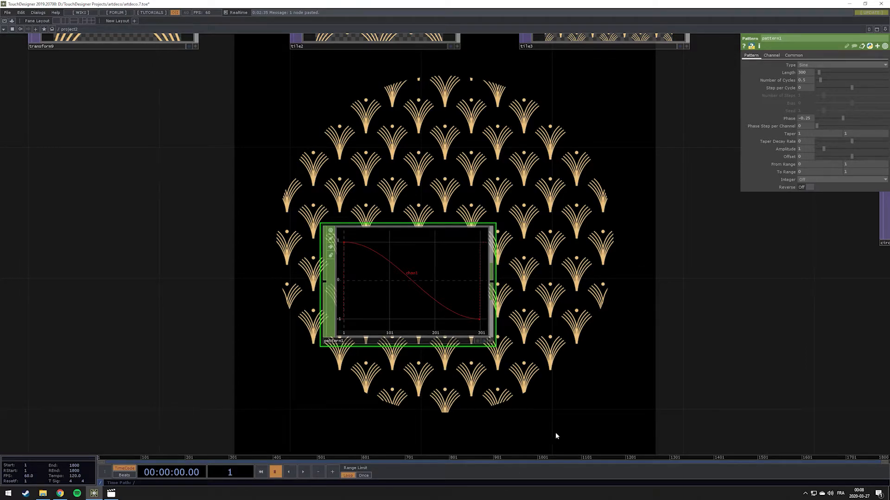
# Step: Set the Pattern CHOP's right extend mode to Hold and check its curve
pyautogui.moveTo(580, 357); pyautogui.dragTo(441, 348)
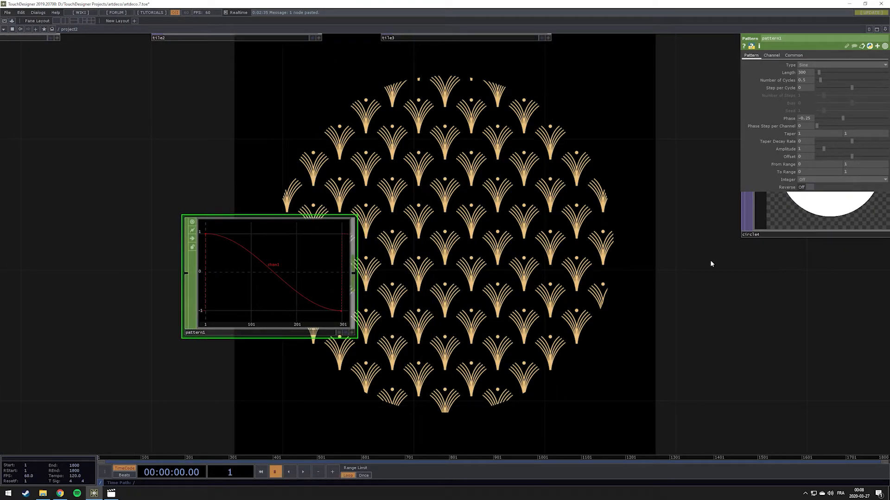
pyautogui.click(775, 57)
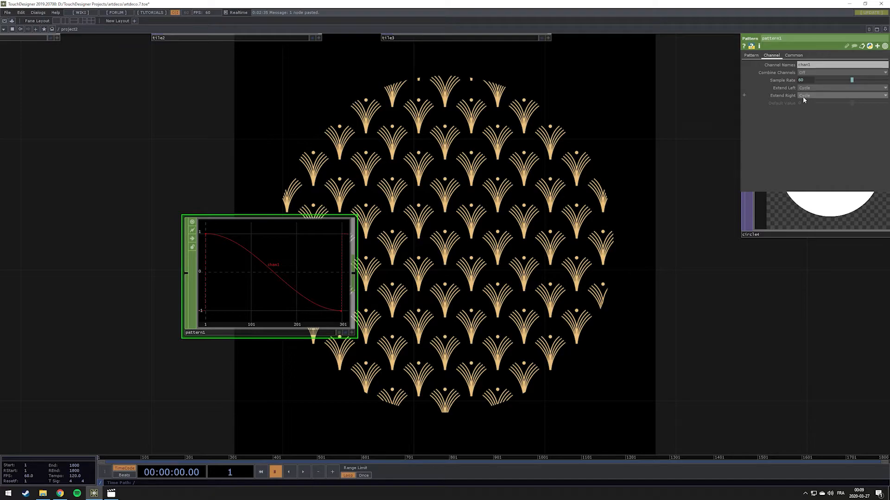
pyautogui.click(803, 95)
pyautogui.click(805, 102)
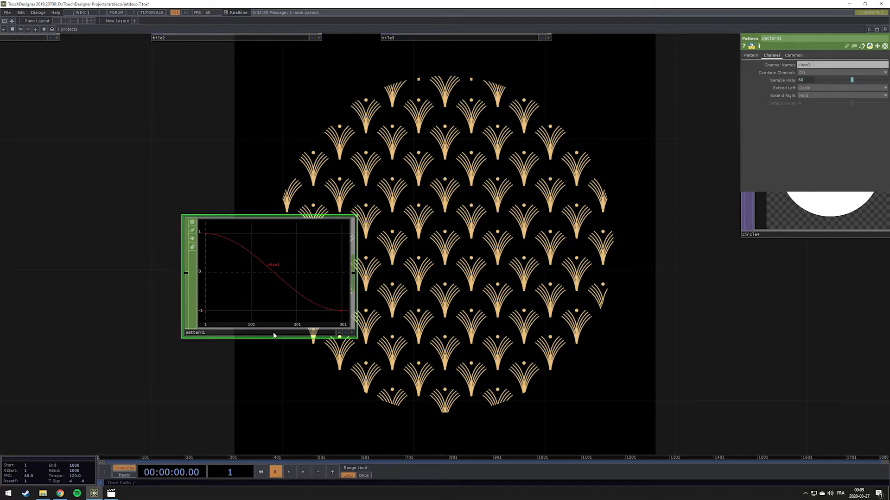
pyautogui.scroll(-5, 276, 336)
pyautogui.scroll(5, 244, 334)
pyautogui.scroll(3, 245, 333)
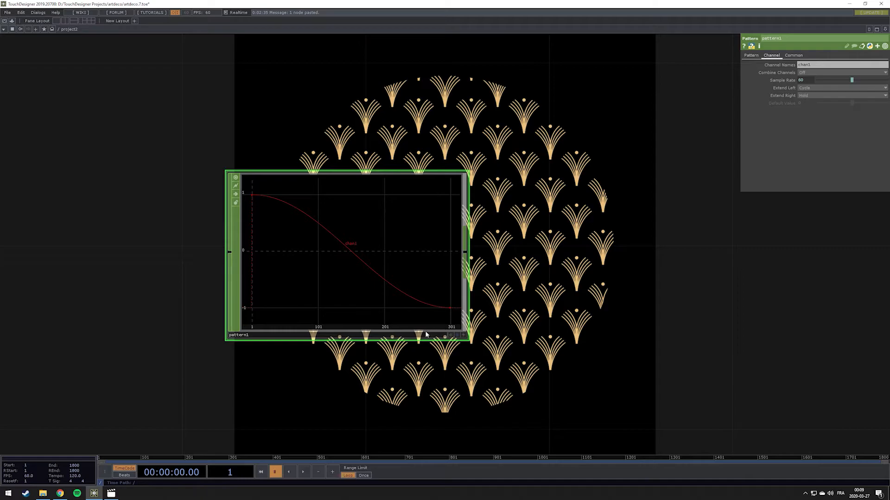
pyautogui.scroll(-3, 430, 320)
pyautogui.moveTo(420, 282); pyautogui.dragTo(349, 281)
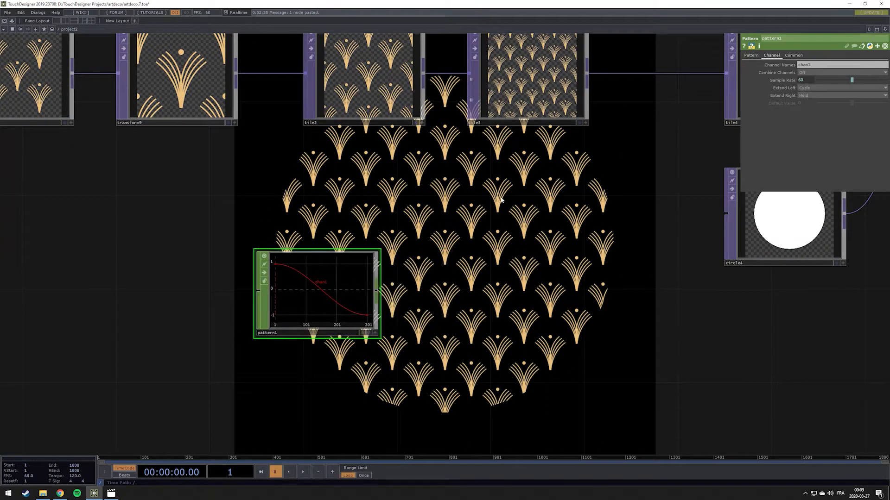
# Step: Set the Pattern CHOP's phase to 0.25, its amplitude to 0.5 and its offset to 0.5
pyautogui.click(750, 55)
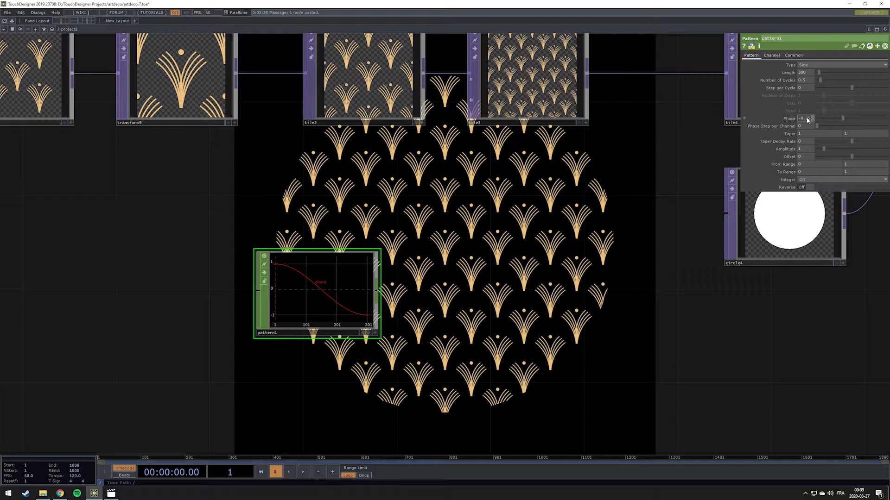
pyautogui.press('Return')
pyautogui.moveTo(807, 118); pyautogui.dragTo(807, 104, button='middle')
pyautogui.press('Return')
pyautogui.write('5')
pyautogui.press('Return')
# Step: Add a Math CHOP fed by the Pattern CHOP and place it beside the Pattern
pyautogui.press('Tab')
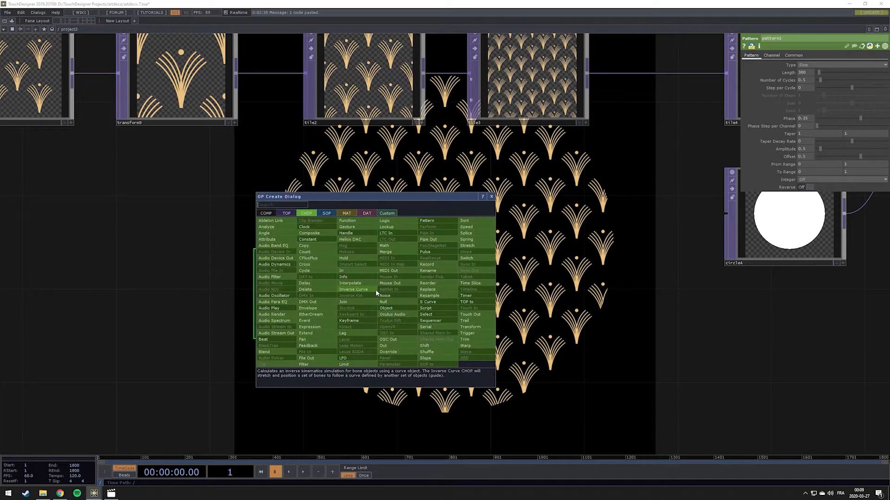
pyautogui.write('math')
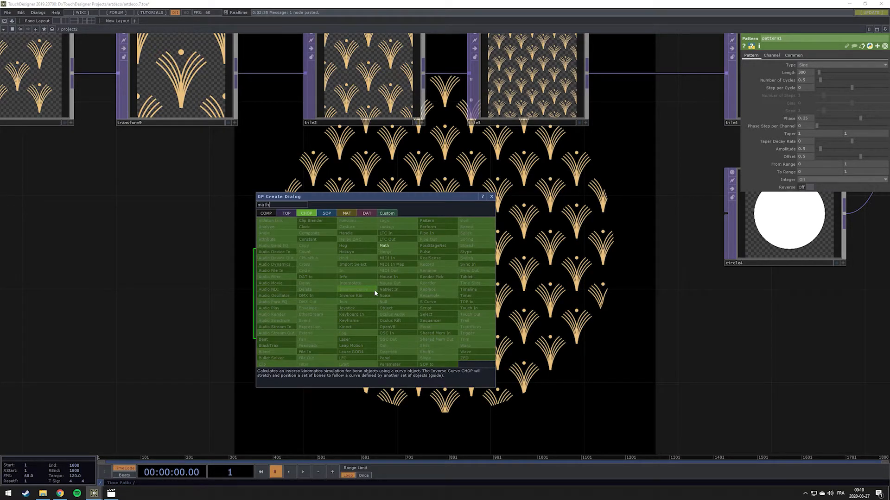
pyautogui.press('Return')
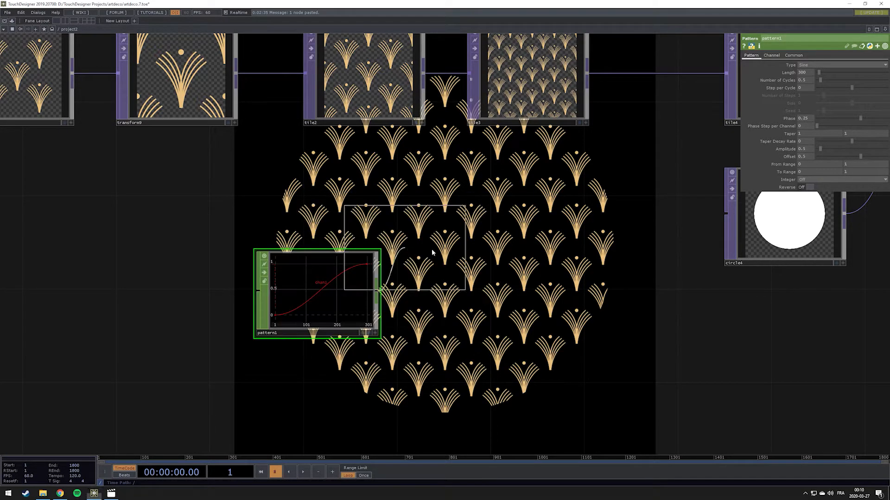
pyautogui.click(522, 291)
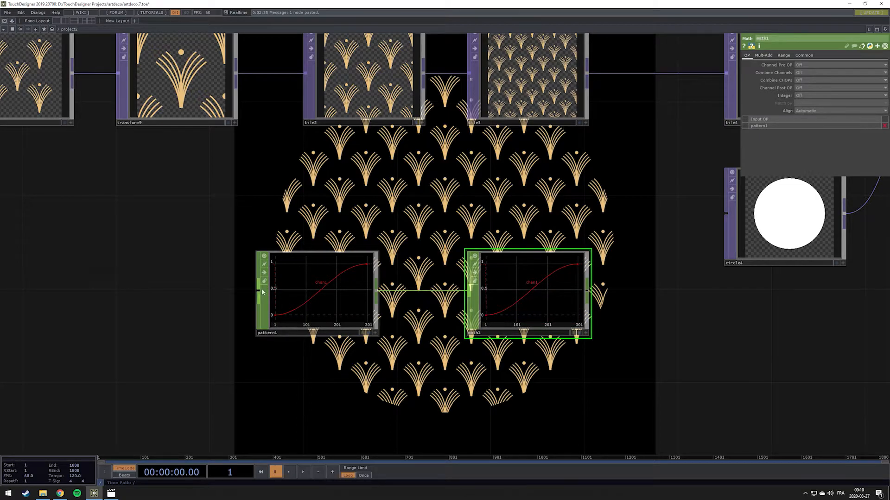
pyautogui.moveTo(465, 257); pyautogui.dragTo(359, 253, button='middle')
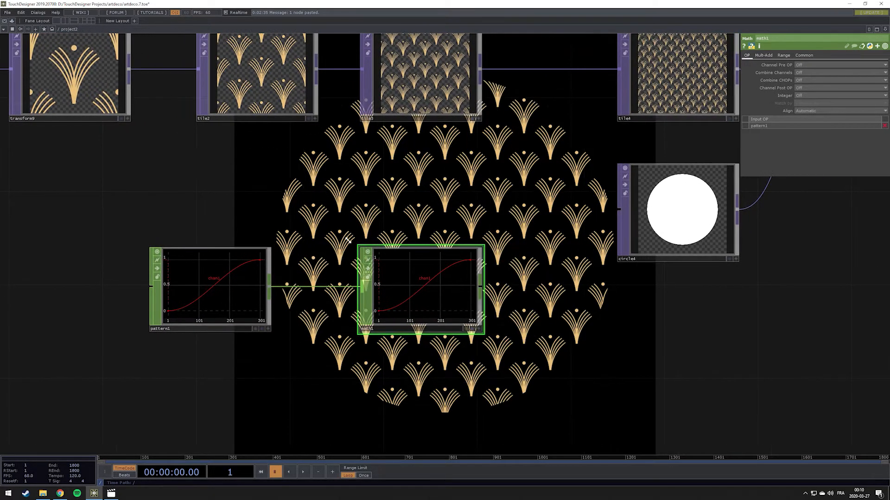
# Step: Display the Math CHOP's range parameters and compare them with the masking circle's radius
pyautogui.click(784, 56)
pyautogui.moveTo(495, 277); pyautogui.dragTo(441, 293, button='middle')
pyautogui.scroll(-3, 441, 292)
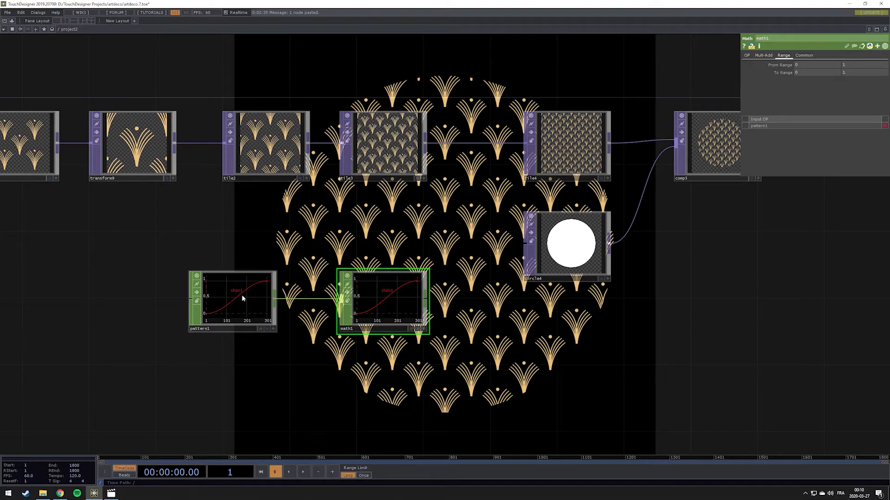
pyautogui.click(570, 244)
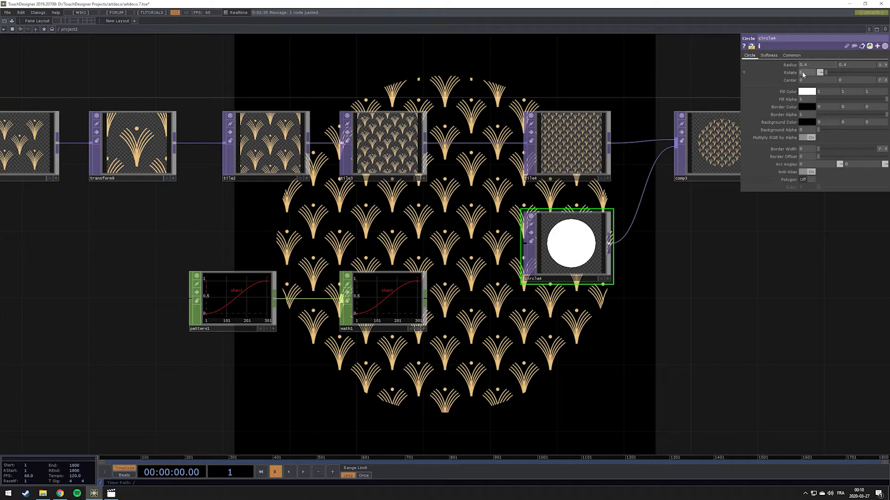
pyautogui.click(391, 305)
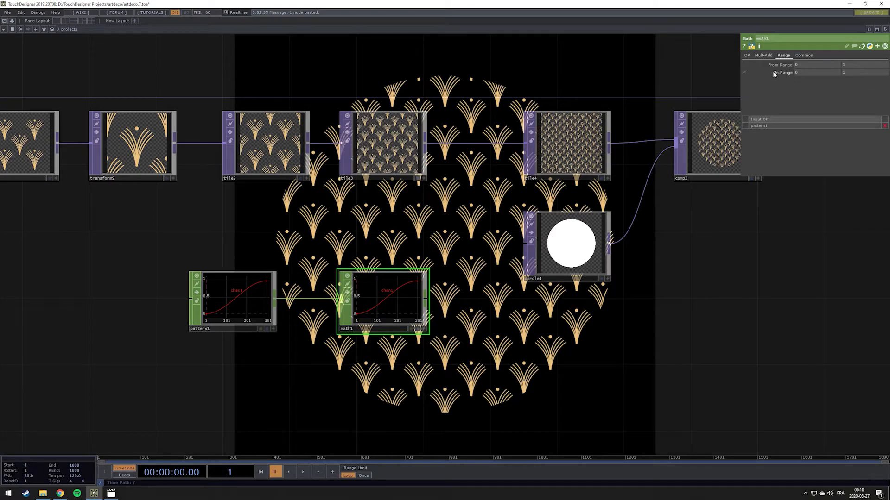
# Step: Add a Null CHOP after the Math beneath the masking circle, and align the Pattern and Math with it
pyautogui.rightClick(425, 301)
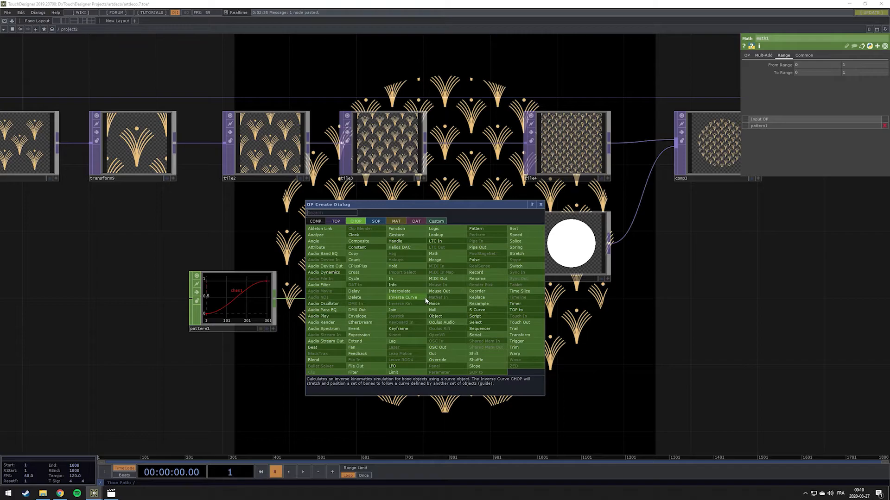
pyautogui.click(432, 310)
pyautogui.click(562, 323)
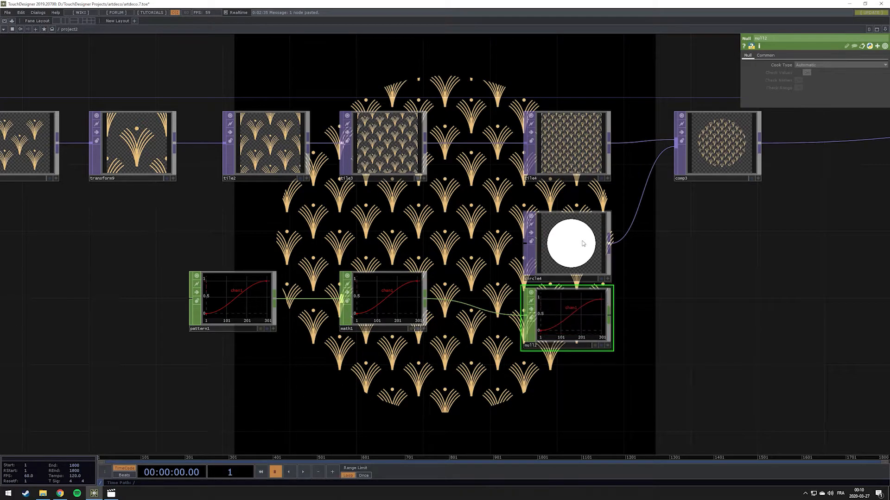
pyautogui.click(568, 250)
pyautogui.moveTo(161, 251); pyautogui.dragTo(424, 393)
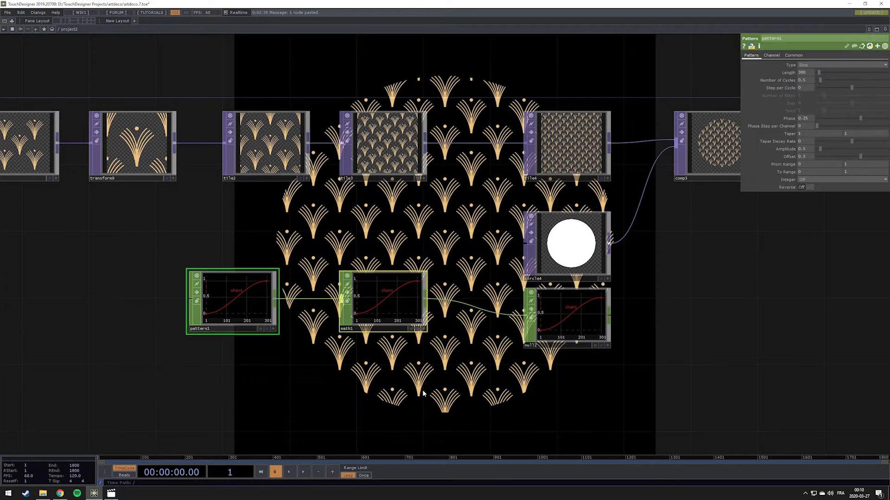
pyautogui.moveTo(388, 313); pyautogui.dragTo(388, 329)
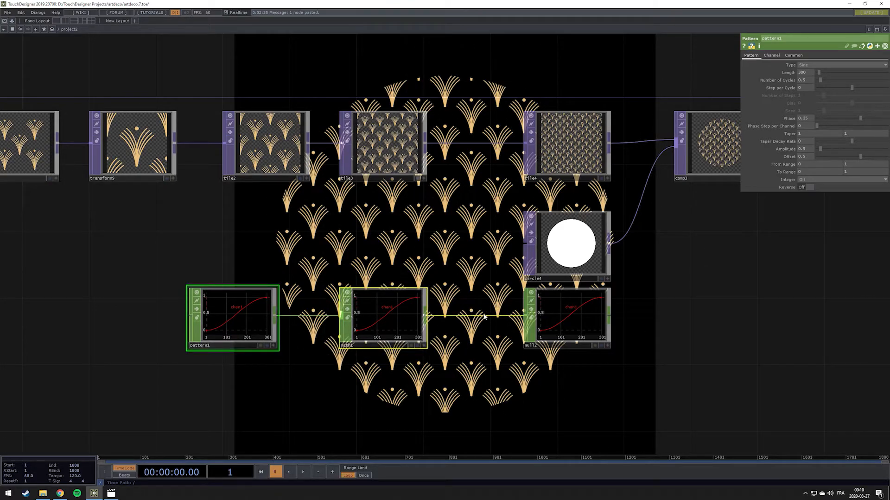
# Step: Rename the Pattern CHOP's channel to circle_rad
pyautogui.click(574, 311)
pyautogui.click(239, 314)
pyautogui.click(780, 56)
pyautogui.click(812, 65)
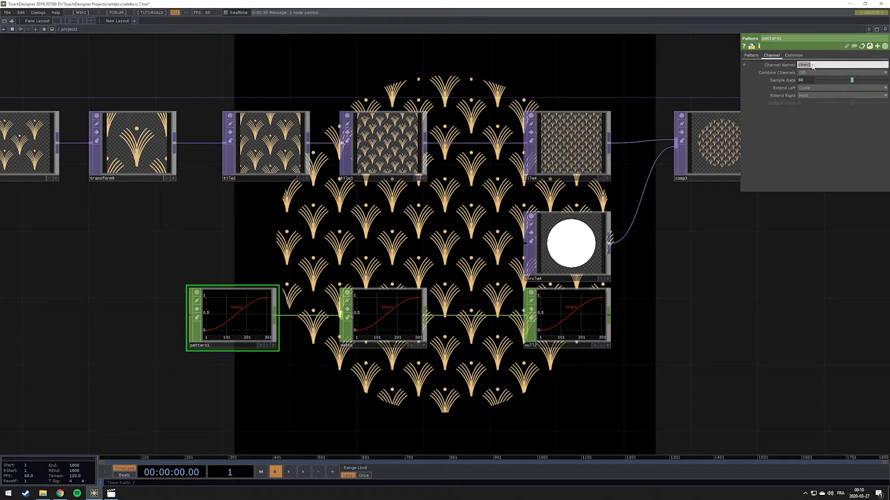
pyautogui.write('circle_rad')
pyautogui.press('Return')
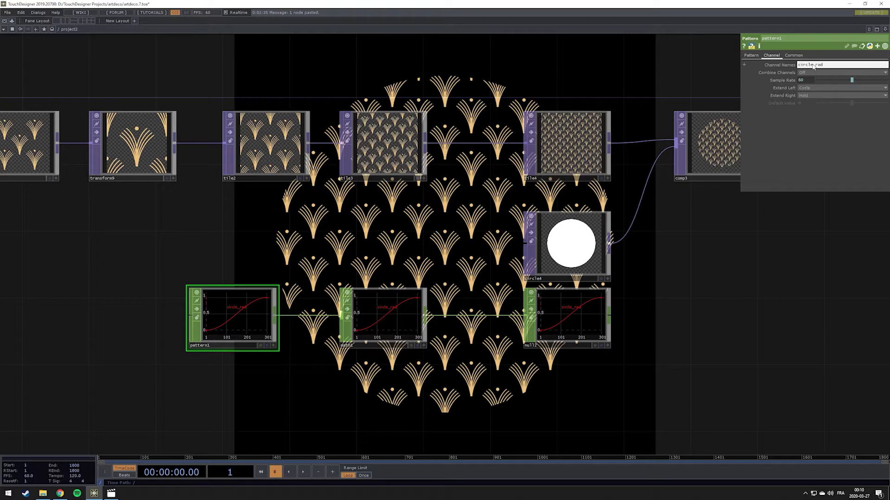
# Step: Make the Null CHOP viewer active and reference its circle_rad channel in the masking circle's X radius
pyautogui.click(596, 318)
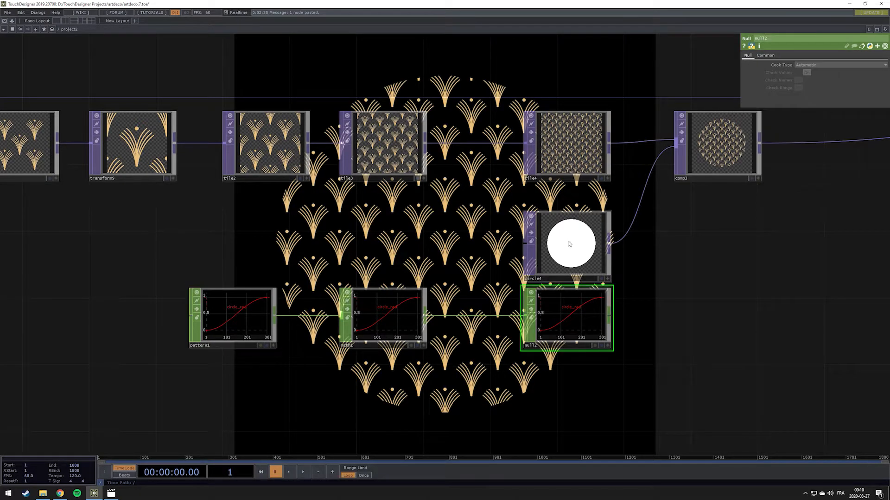
pyautogui.click(569, 244)
pyautogui.click(607, 346)
pyautogui.moveTo(582, 309); pyautogui.dragTo(806, 65)
pyautogui.click(811, 61)
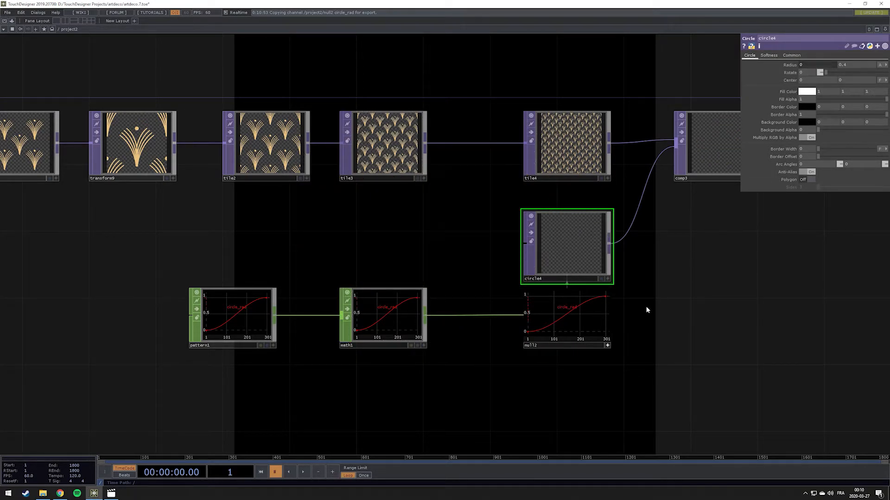
# Step: Set the masking circle's Y radius to the expression op('null2')['circle_rad']
pyautogui.click(790, 65)
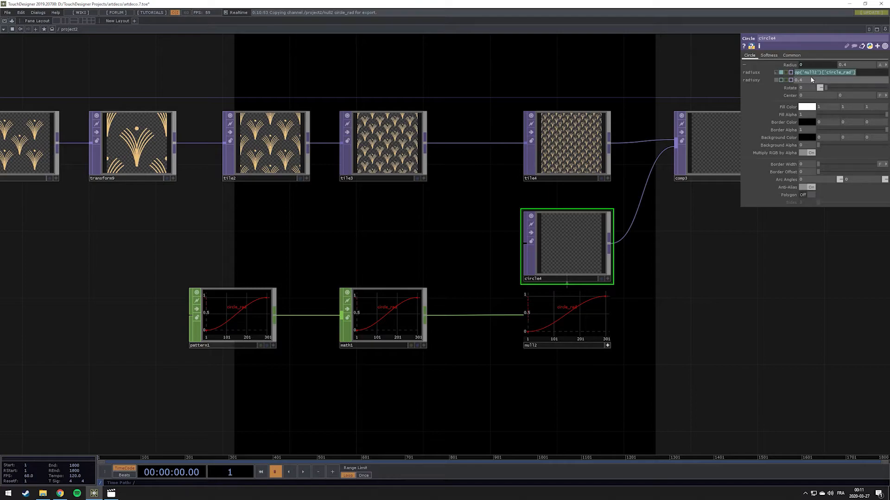
pyautogui.click(810, 80)
pyautogui.write("op('null2')['circle_rad']")
pyautogui.press('Return')
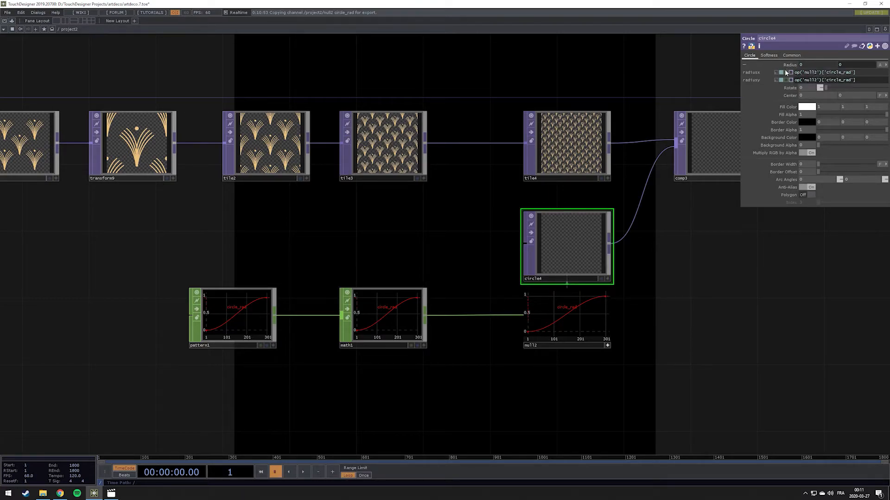
# Step: Set the Math CHOP's upper To Range value to 0.4, then play the timeline to preview the growing circle and pause it
pyautogui.click(376, 323)
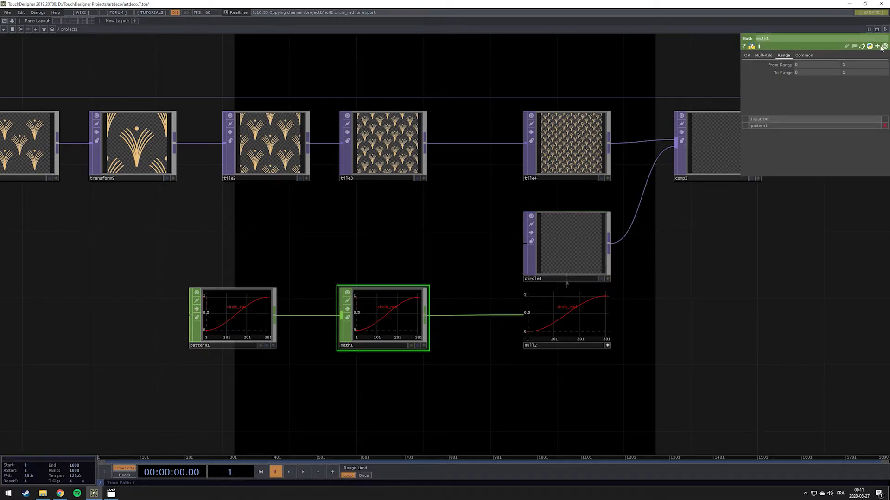
pyautogui.click(856, 74)
pyautogui.write('0.')
pyautogui.write('4')
pyautogui.press('Return')
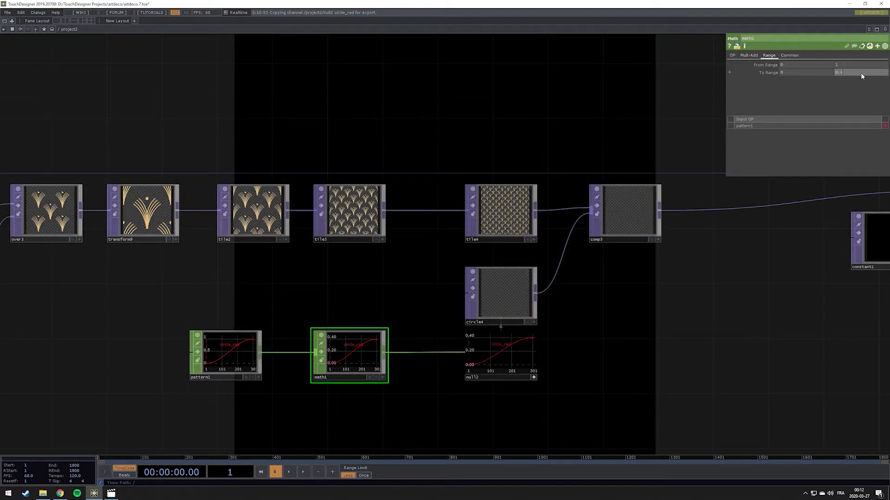
pyautogui.click(304, 472)
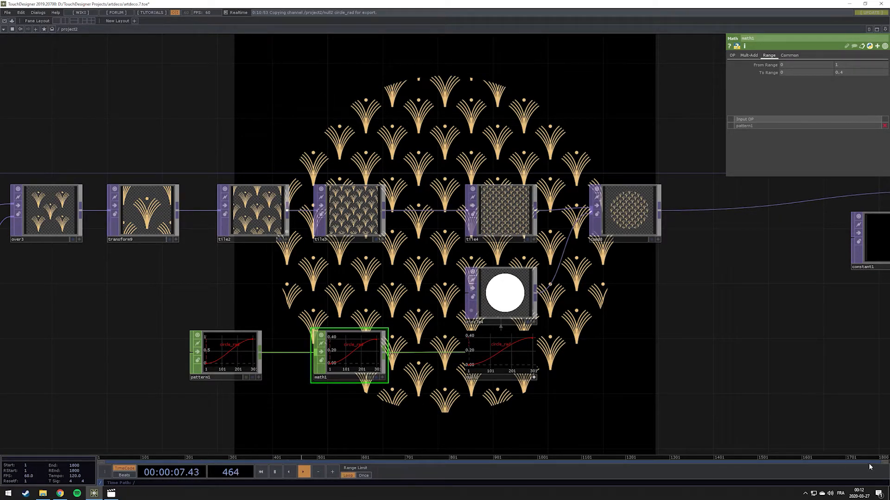
pyautogui.press('space')
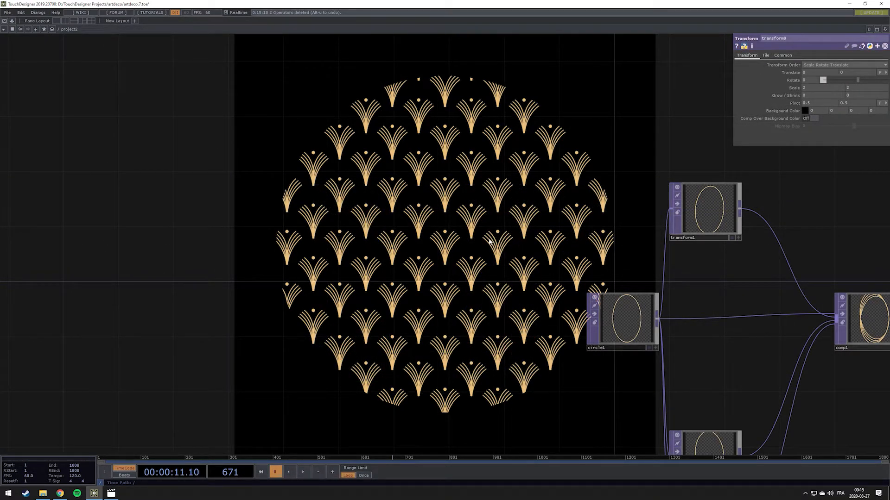
# Step: Add an Audio File In CHOP beside the pattern network and connect it to a new Audio Device Out CHOP
pyautogui.press('Tab')
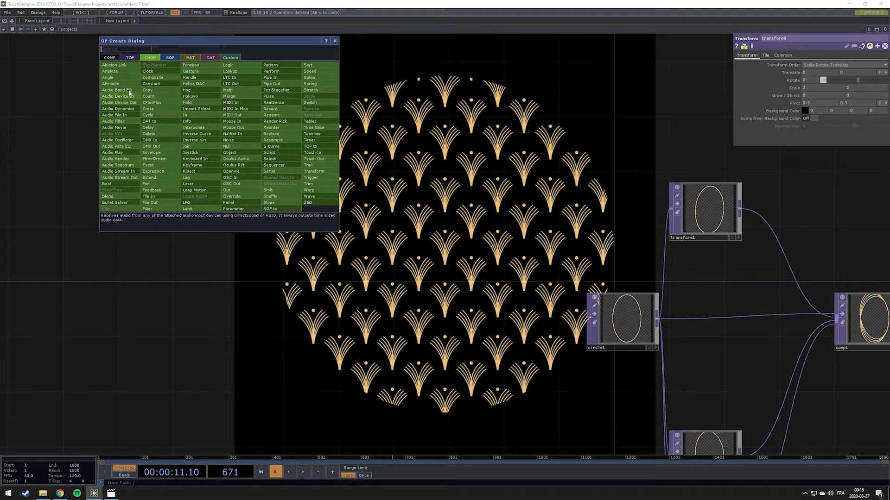
pyautogui.click(129, 114)
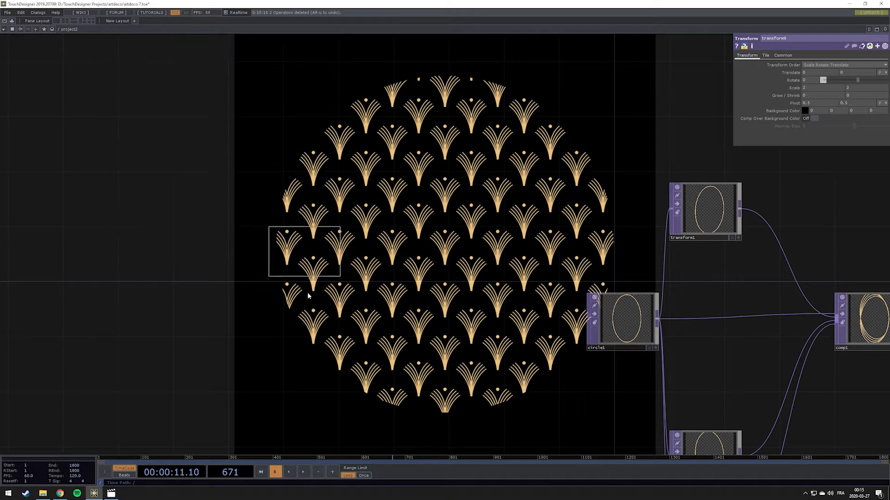
pyautogui.click(296, 259)
pyautogui.rightClick(299, 237)
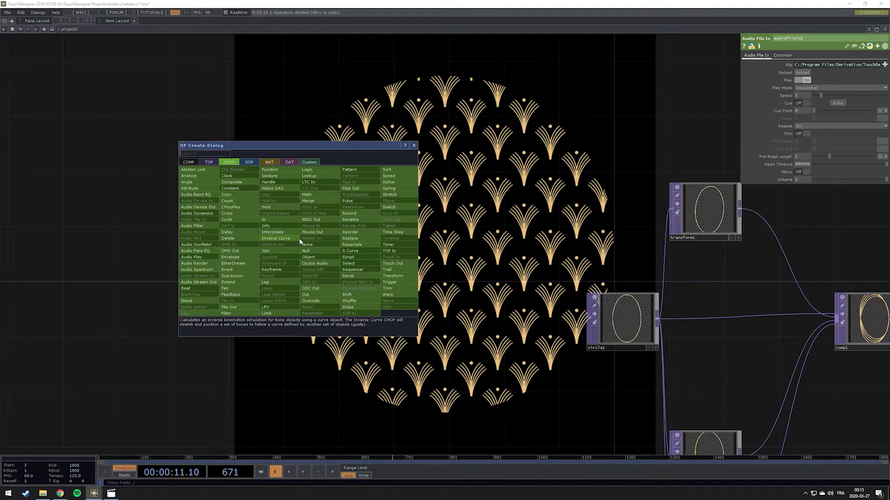
pyautogui.click(210, 212)
pyautogui.click(368, 243)
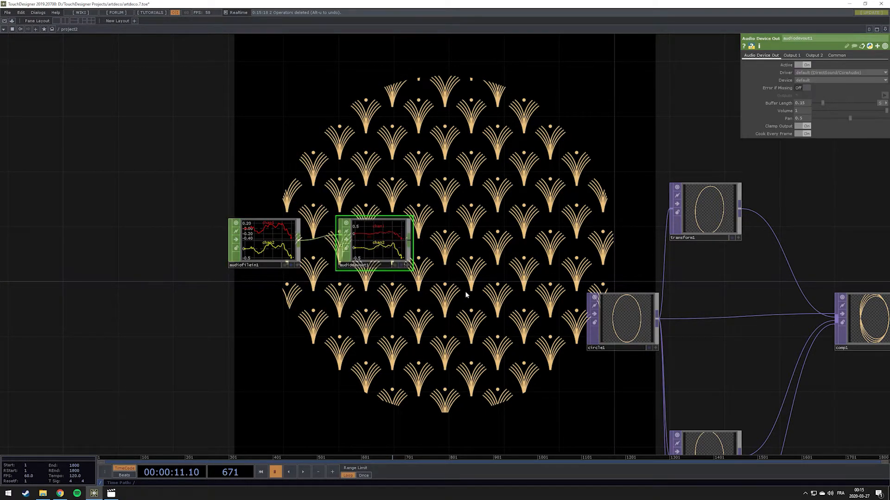
# Step: Load the MP3 "003_Peggy Suave - Posin' - FREE DOWNLOAD 003" from the artdeco folder into the Audio File In CHOP
pyautogui.moveTo(612, 157); pyautogui.dragTo(570, 168)
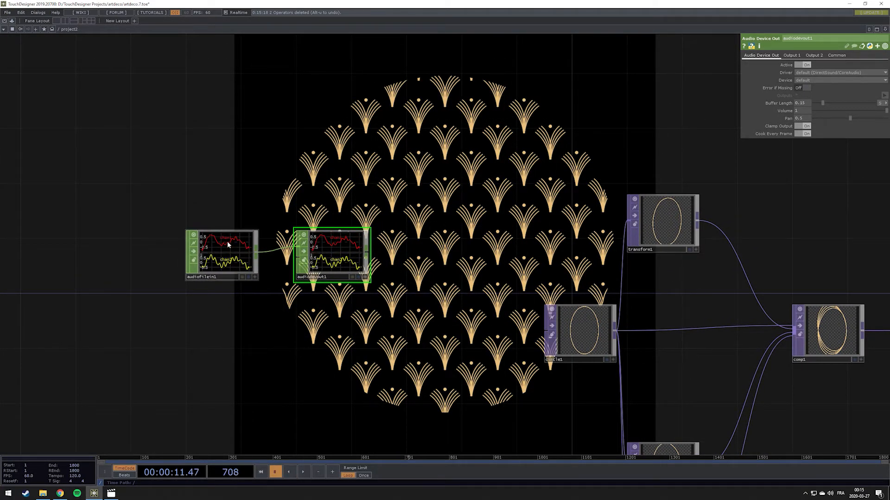
pyautogui.click(244, 232)
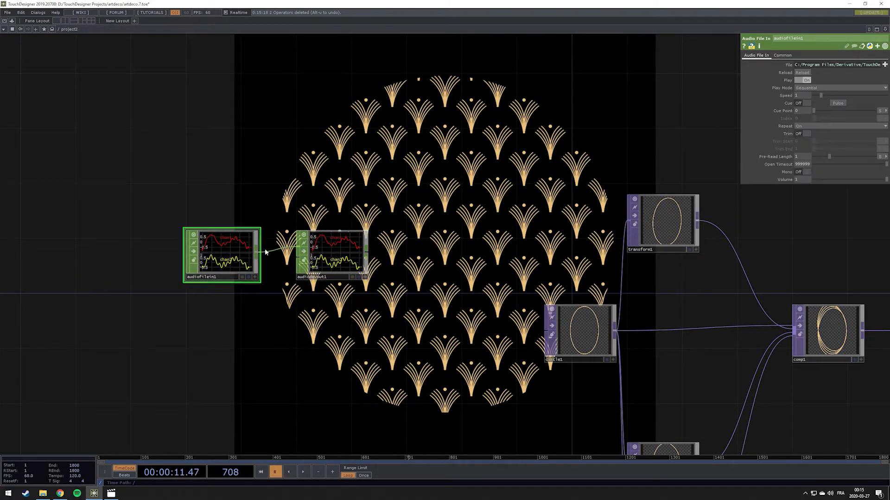
pyautogui.click(884, 67)
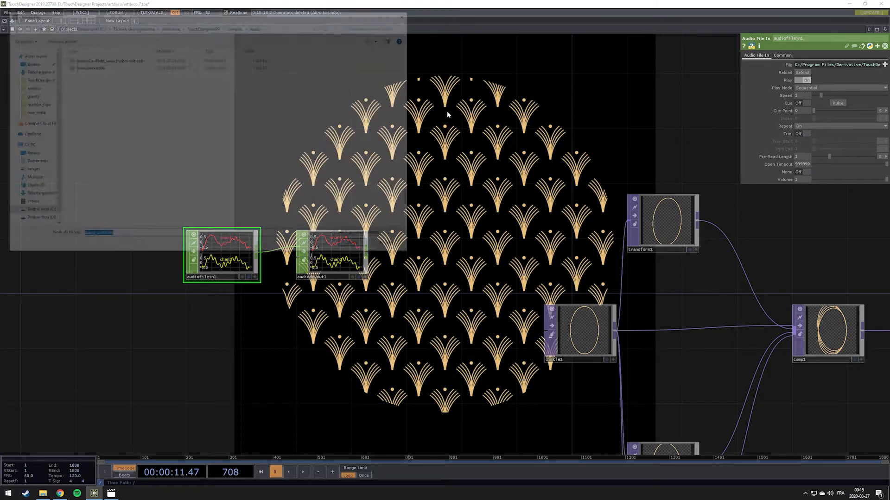
pyautogui.click(34, 90)
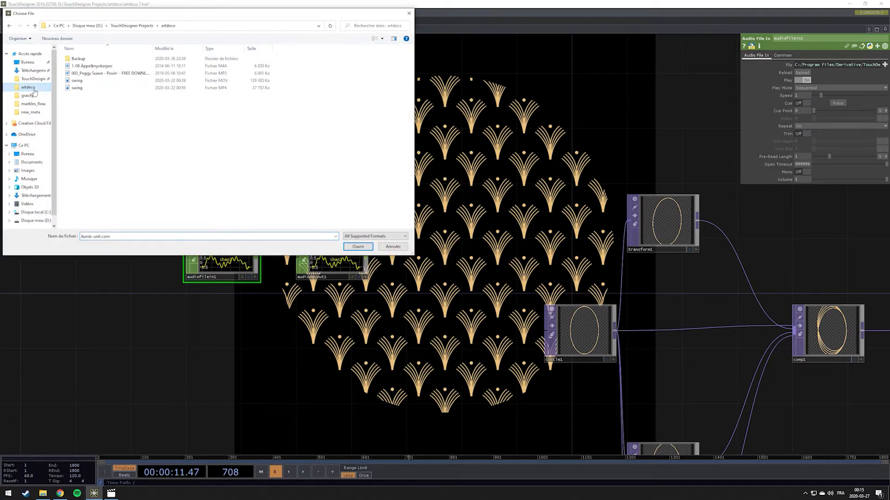
pyautogui.click(90, 74)
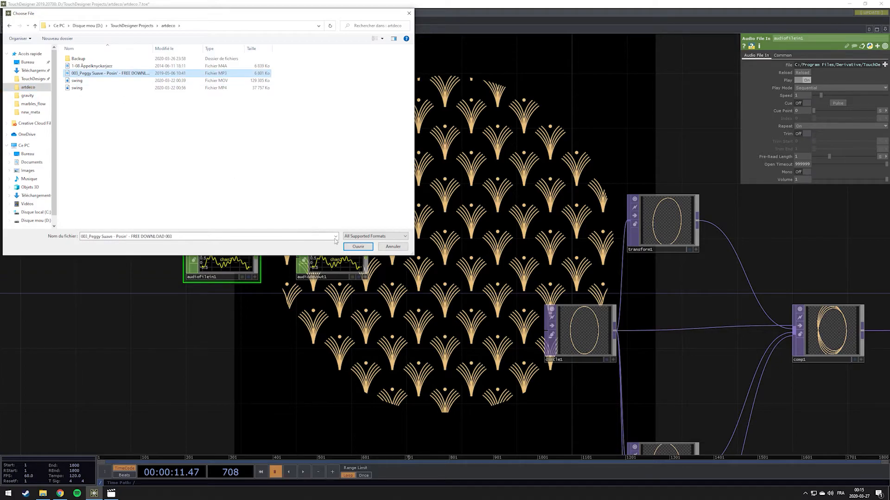
pyautogui.click(357, 246)
# Step: Move the Audio File In and Audio Device Out CHOPs clear of the pattern, then briefly play the timeline to preview the sound and pause it
pyautogui.moveTo(441, 251); pyautogui.dragTo(321, 236)
pyautogui.moveTo(260, 220); pyautogui.dragTo(386, 244)
pyautogui.keyDown('ctrl'); pyautogui.click(289, 274); pyautogui.keyUp('ctrl')
pyautogui.moveTo(288, 273); pyautogui.dragTo(192, 246)
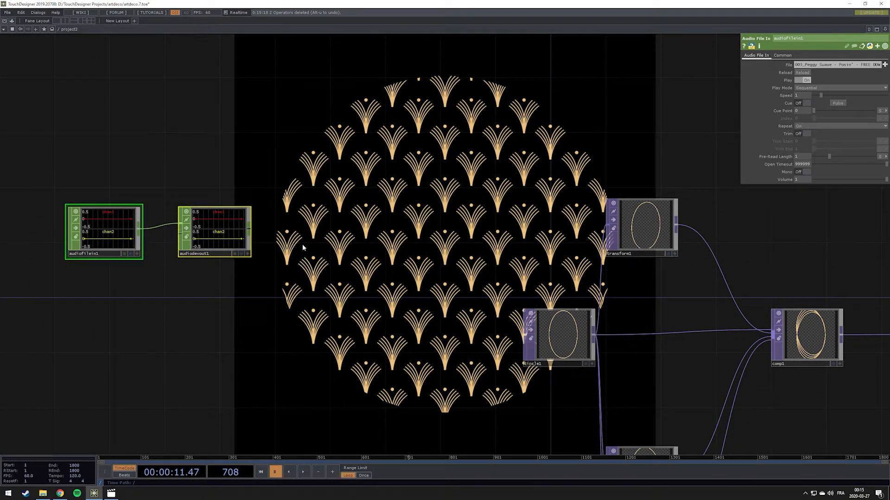
pyautogui.press('space')
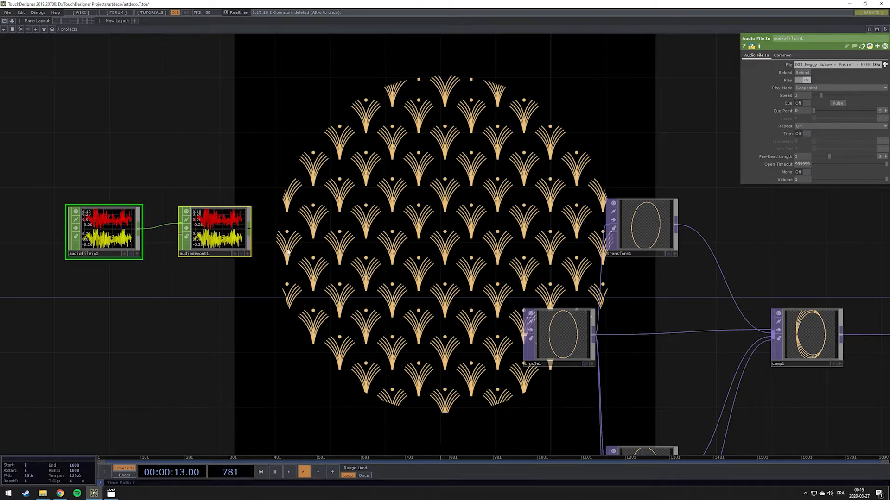
pyautogui.press('space')
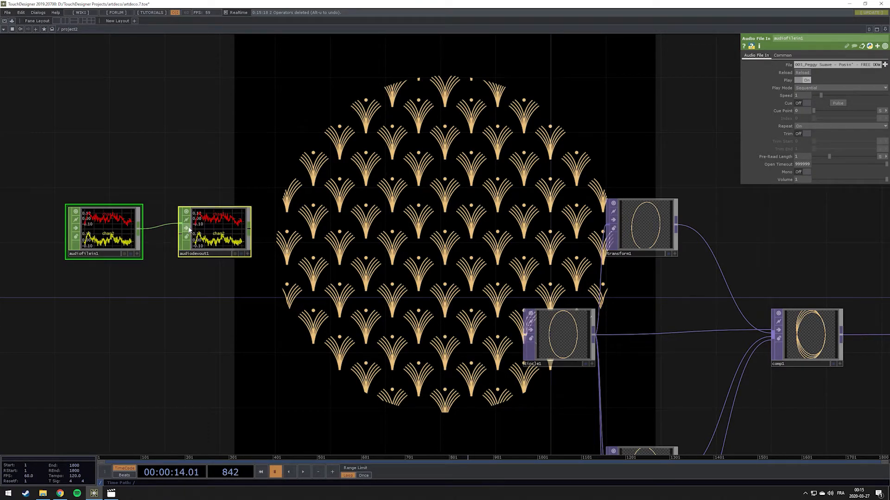
# Step: Bypass the Audio Device Out CHOP
pyautogui.click(186, 228)
pyautogui.click(166, 264)
pyautogui.click(217, 234)
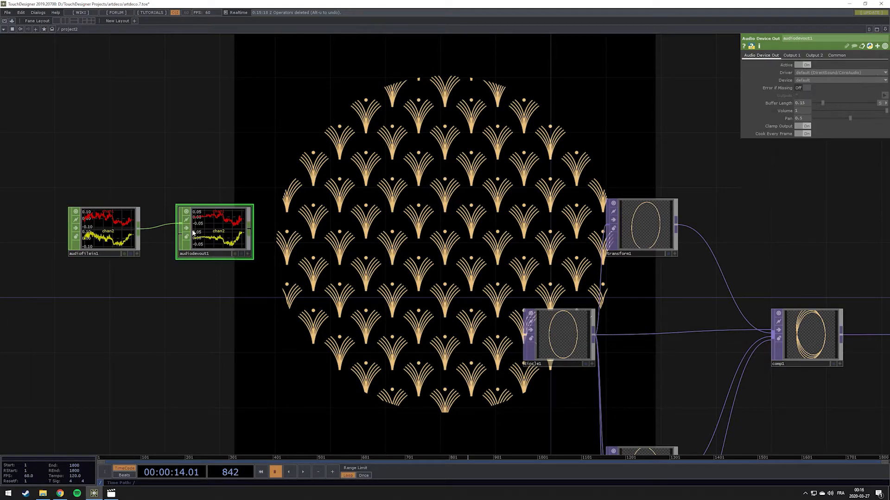
pyautogui.click(186, 228)
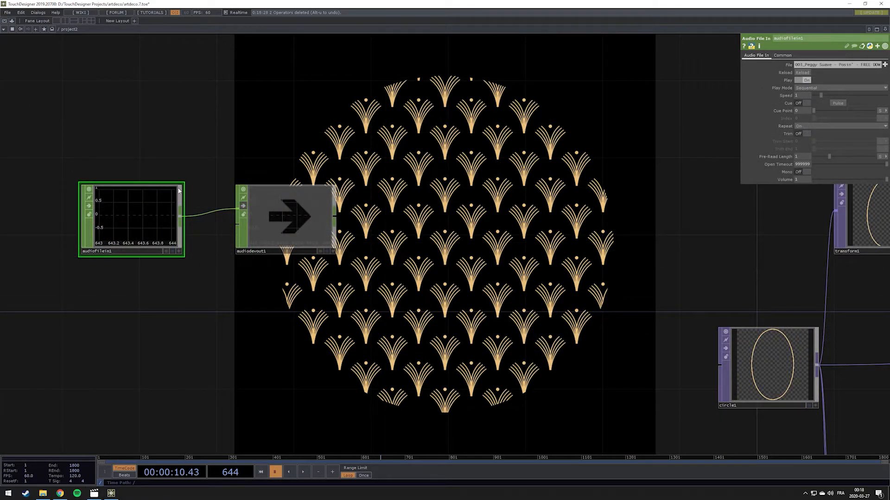
# Step: Add the audioAnalysis component from the palette's Tools to the network beside the Audio Device Out CHOP, then close the palette
pyautogui.click(13, 20)
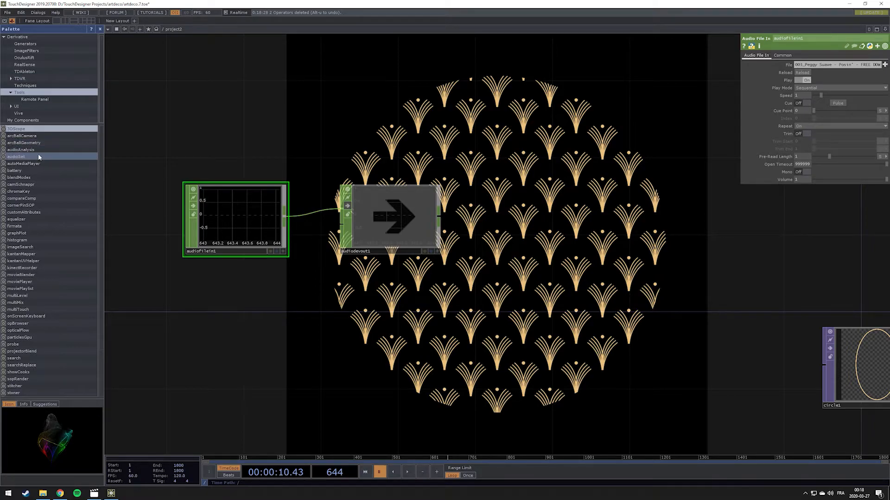
pyautogui.moveTo(24, 149); pyautogui.dragTo(542, 221)
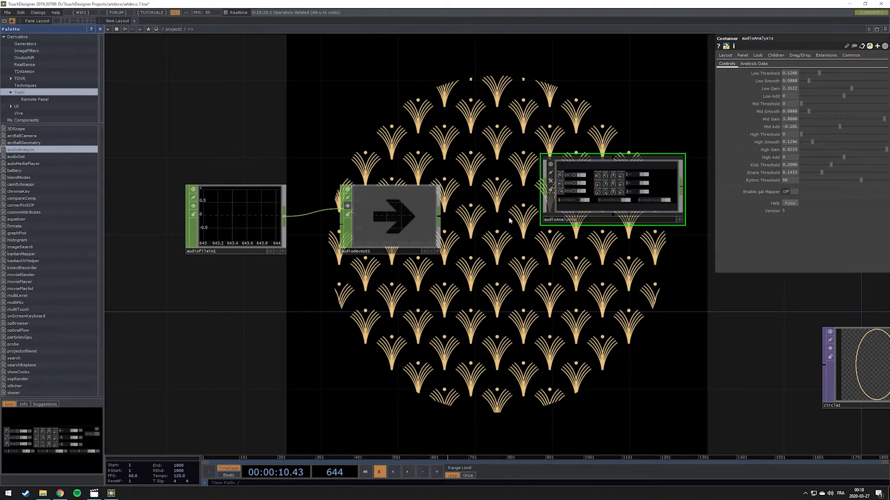
pyautogui.moveTo(613, 162); pyautogui.dragTo(564, 194)
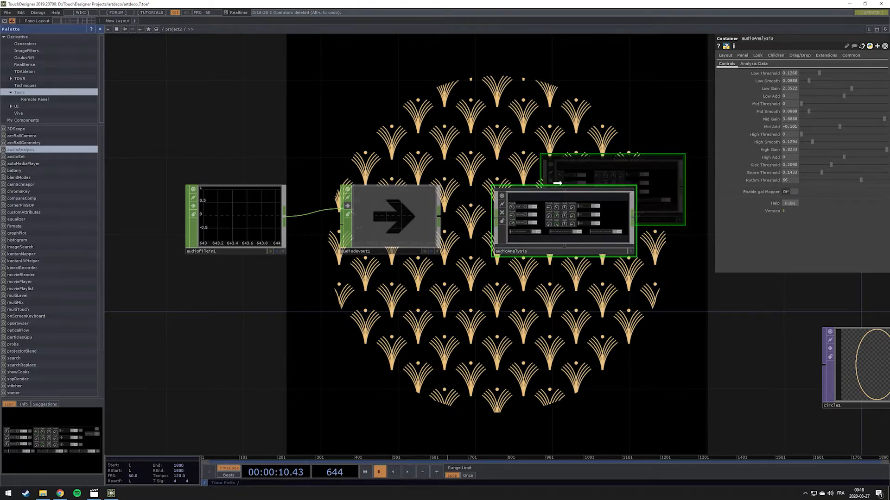
pyautogui.click(100, 30)
# Step: Add a Null CHOP connected to the output of the audioAnalysis component
pyautogui.moveTo(432, 132); pyautogui.dragTo(249, 148)
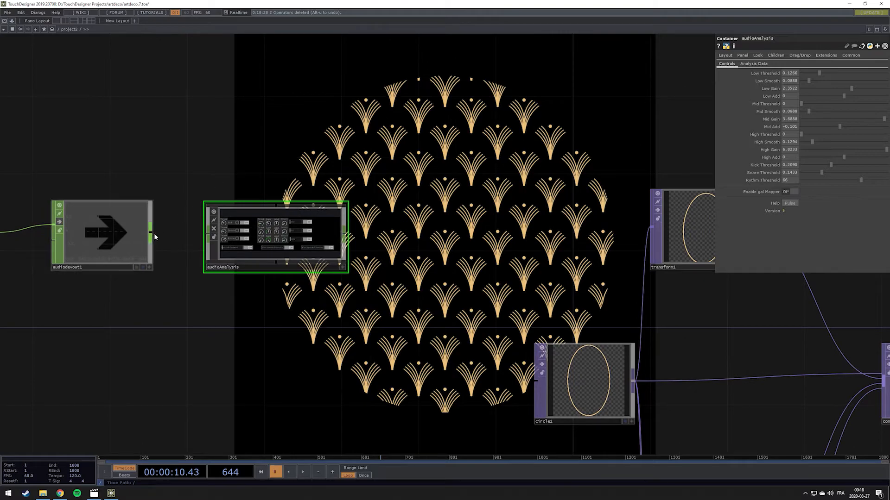
pyautogui.scroll(3, 198, 236)
pyautogui.scroll(-5, 195, 237)
pyautogui.scroll(5, 260, 236)
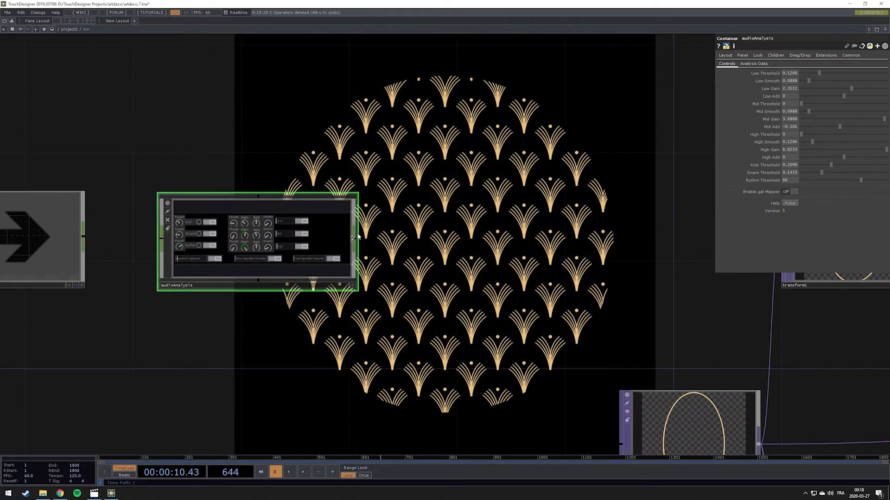
pyautogui.rightClick(355, 236)
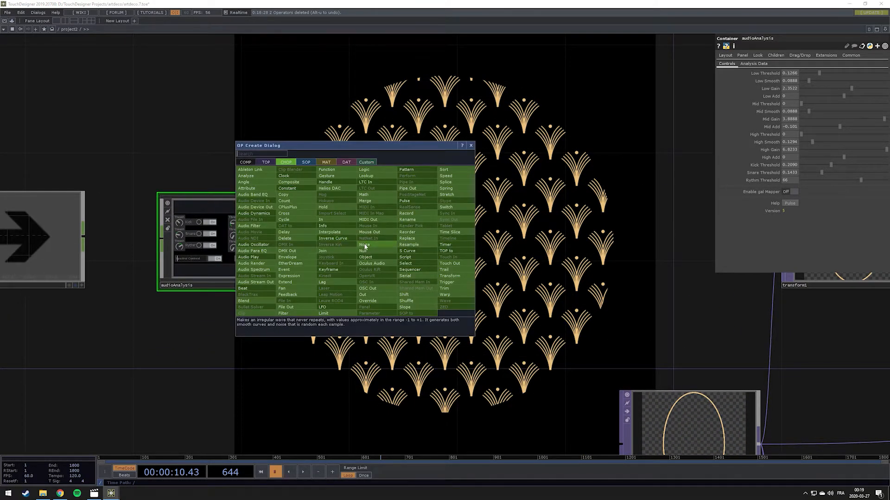
pyautogui.click(363, 251)
pyautogui.click(453, 242)
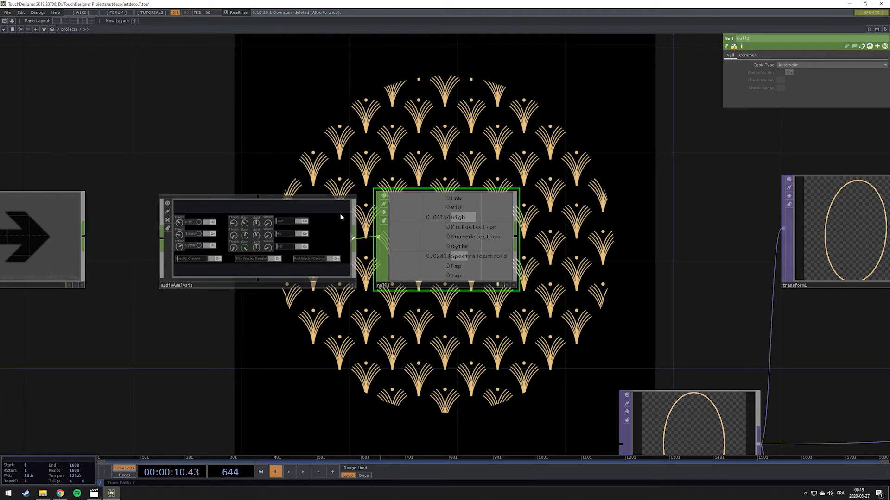
# Step: Connect the Audio Device Out CHOP's output to the audioAnalysis component's input
pyautogui.moveTo(250, 163); pyautogui.dragTo(304, 162)
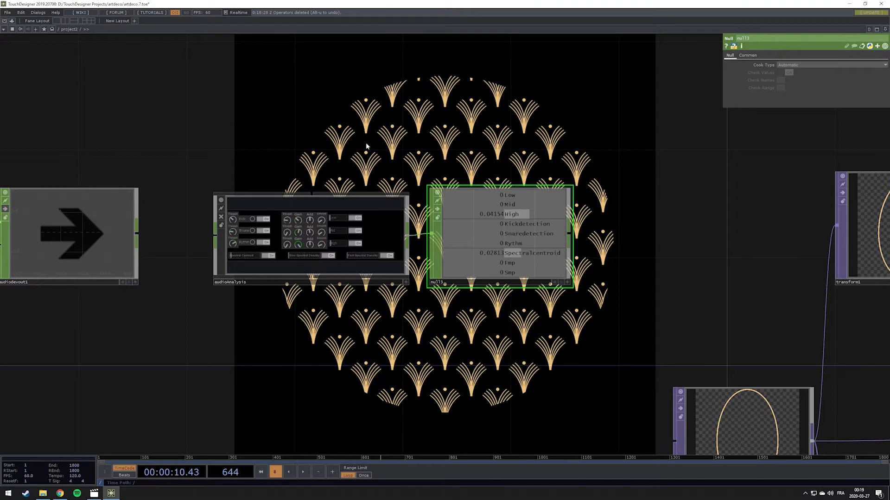
pyautogui.moveTo(413, 139); pyautogui.dragTo(445, 181)
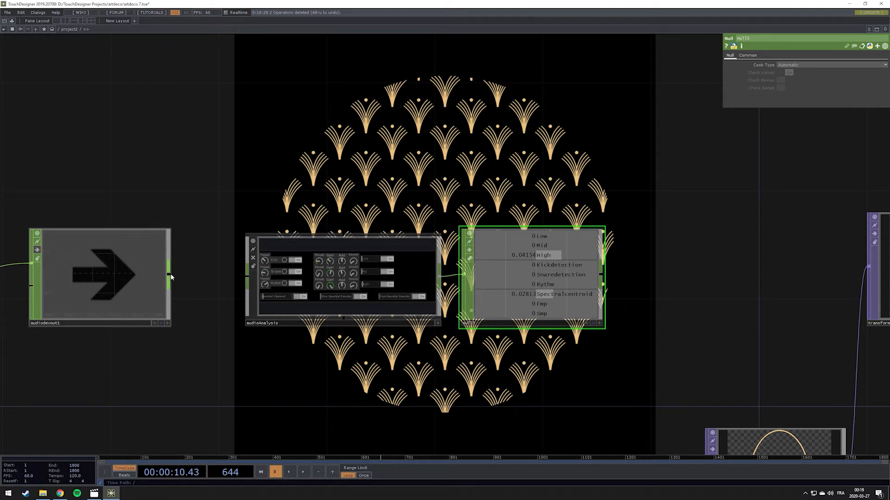
pyautogui.moveTo(171, 277); pyautogui.dragTo(245, 277)
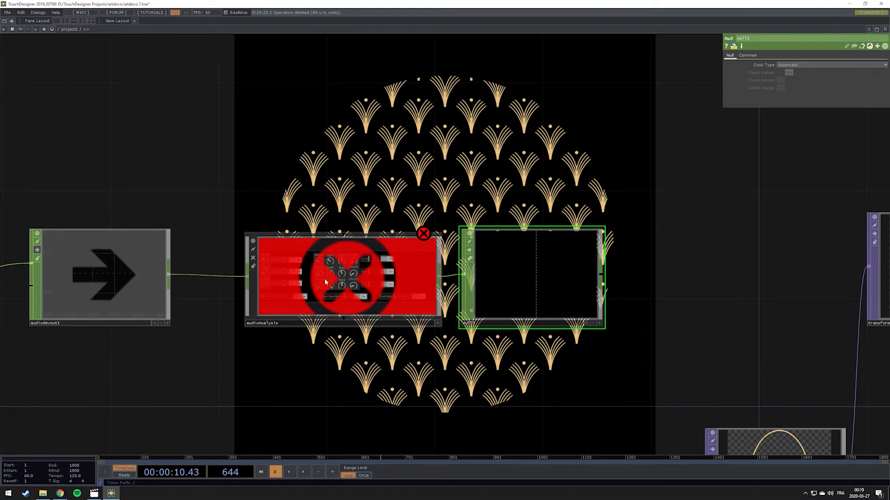
# Step: Turn off the Audio Device Out CHOP's bypass, play the timeline to preview the audio analysis, and pause it
pyautogui.scroll(-5, 264, 324)
pyautogui.moveTo(170, 334); pyautogui.dragTo(182, 334)
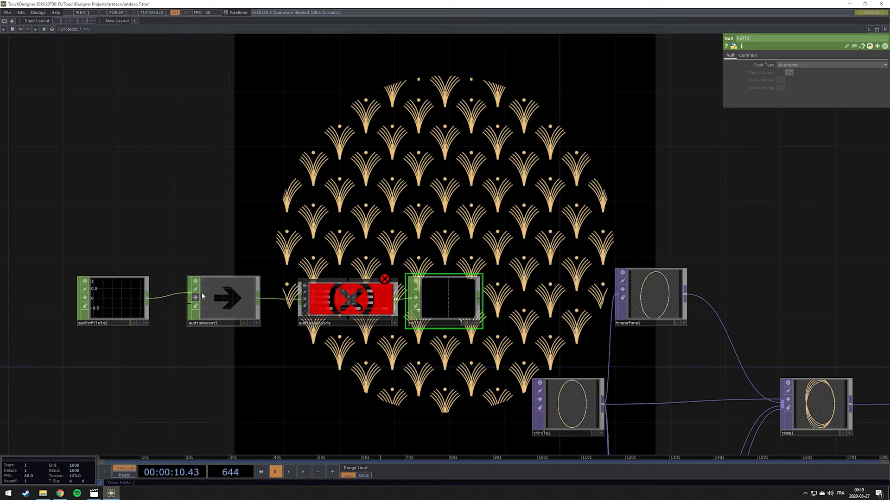
pyautogui.click(195, 298)
pyautogui.moveTo(343, 244); pyautogui.dragTo(419, 244)
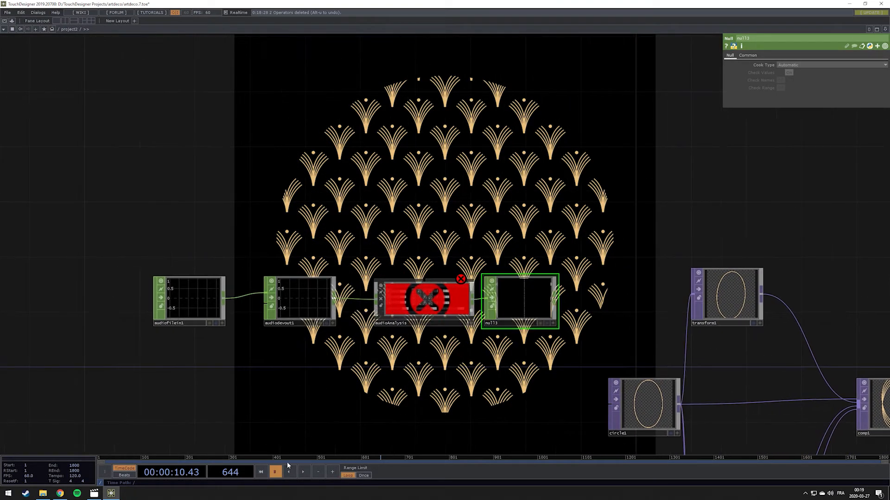
pyautogui.click(204, 308)
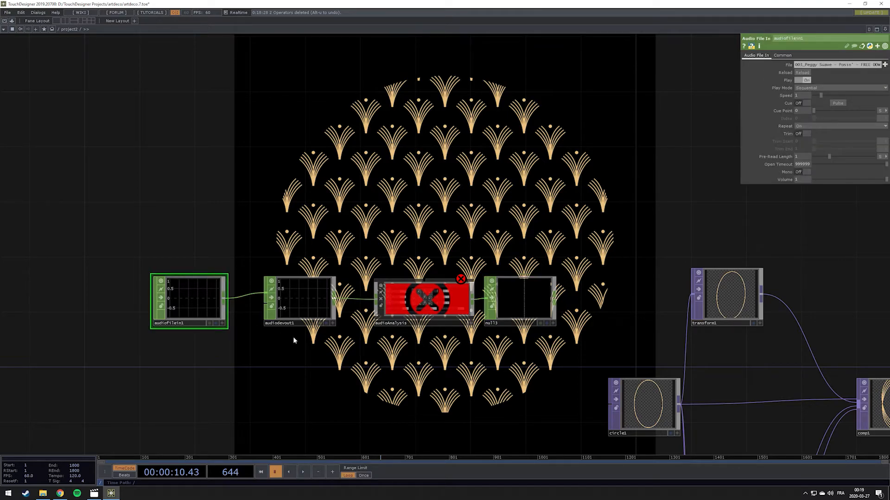
pyautogui.click(304, 472)
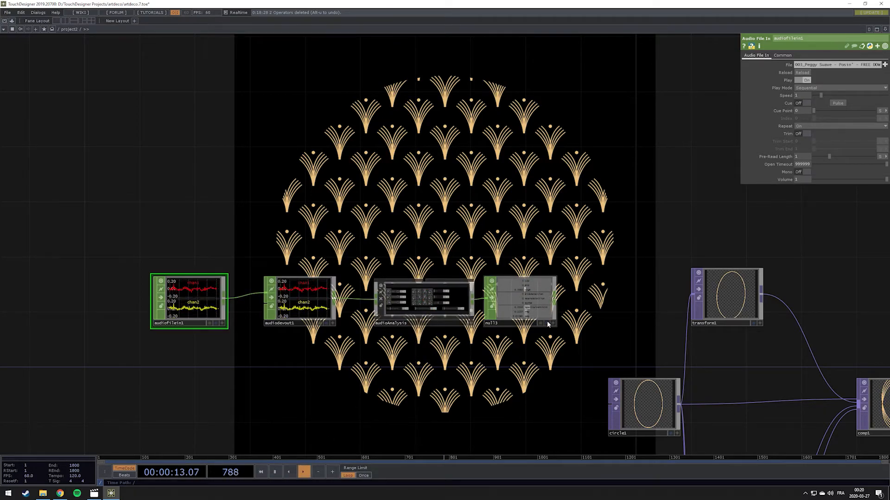
pyautogui.scroll(5, 574, 274)
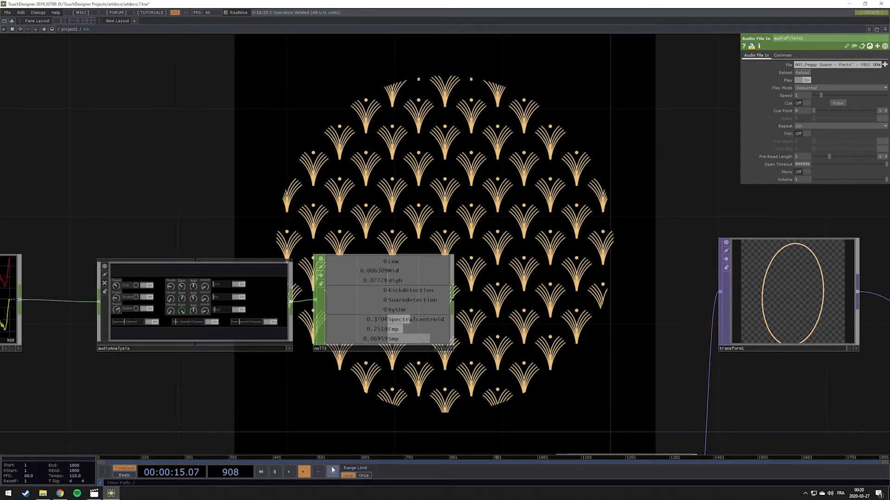
pyautogui.click(303, 472)
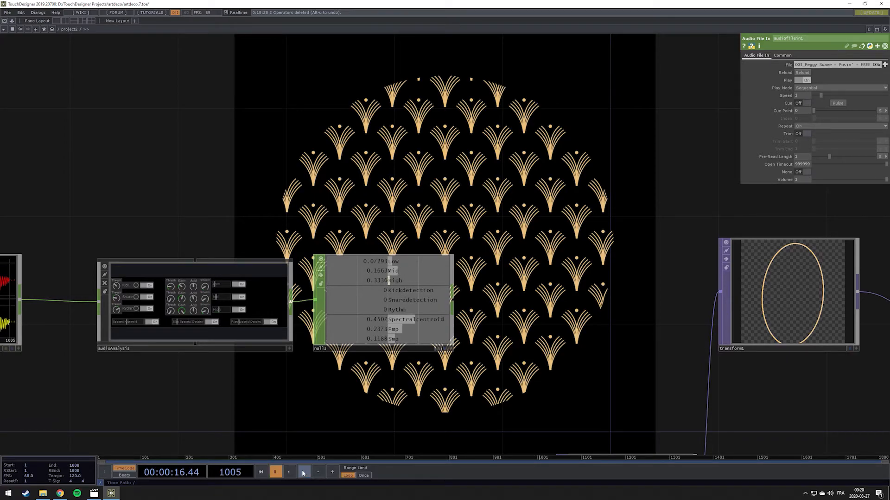
# Step: Bypass the Audio Device Out CHOP again to mute the playback
pyautogui.moveTo(21, 234); pyautogui.dragTo(337, 213)
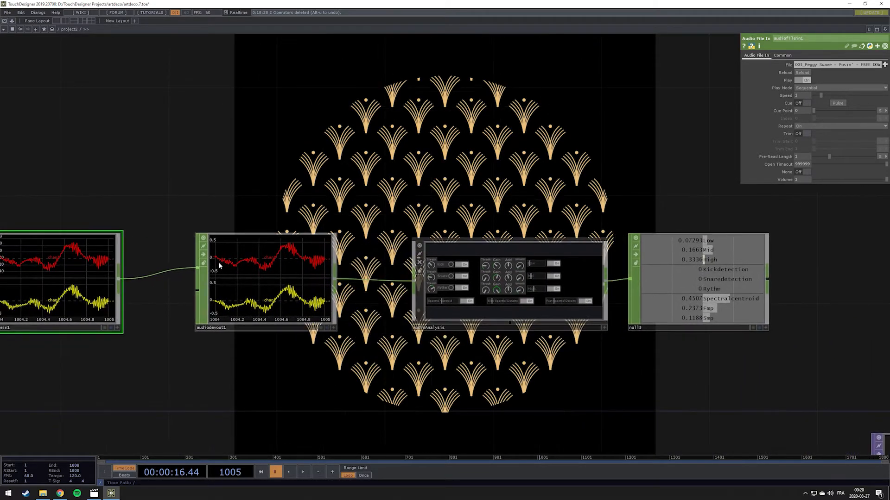
pyautogui.click(203, 256)
pyautogui.moveTo(261, 186); pyautogui.dragTo(9, 185)
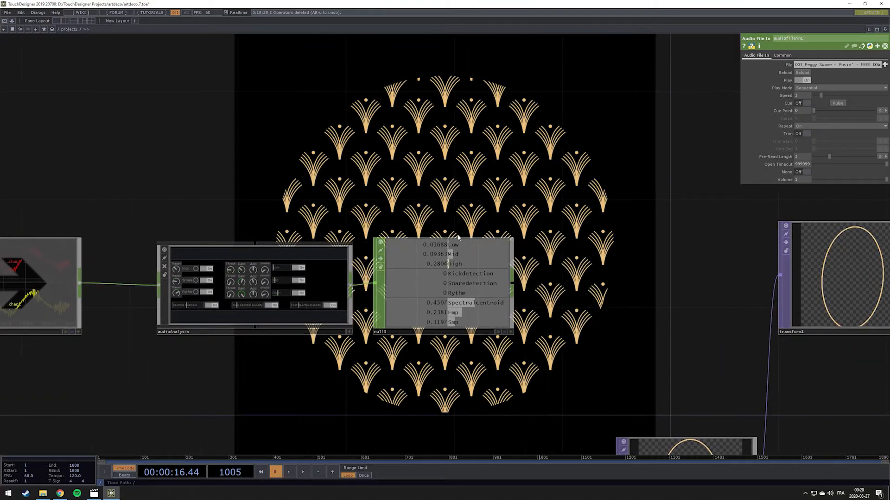
# Step: Play the timeline and examine how the audio analysis channels in the Null CHOP react to the music, then pause
pyautogui.press('space')
pyautogui.scroll(4, 463, 270)
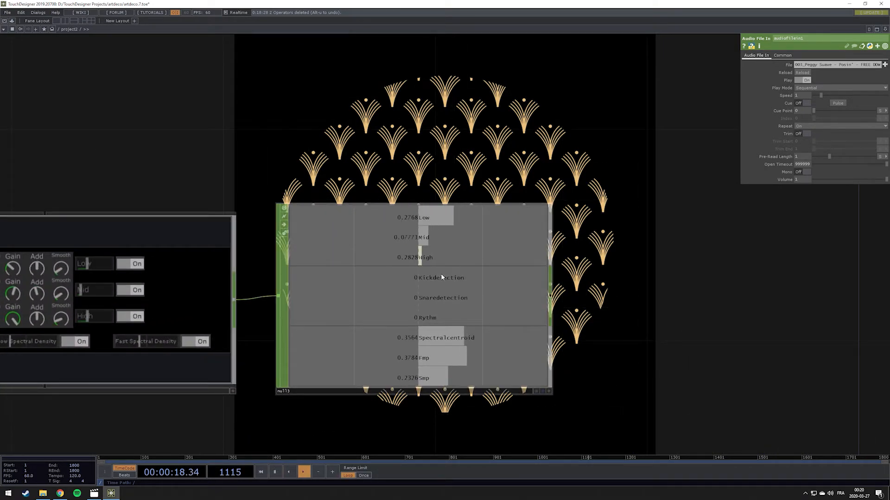
pyautogui.scroll(2, 440, 276)
pyautogui.scroll(-4, 441, 280)
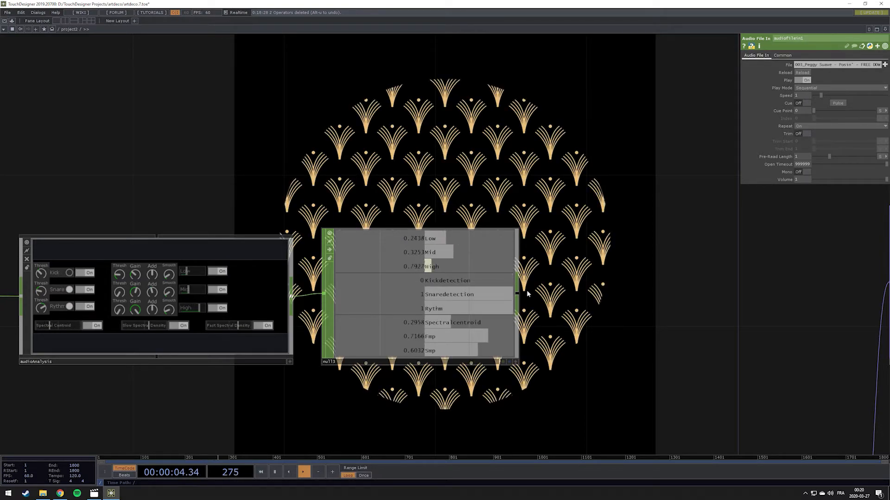
pyautogui.moveTo(570, 298); pyautogui.dragTo(540, 277)
pyautogui.press('space')
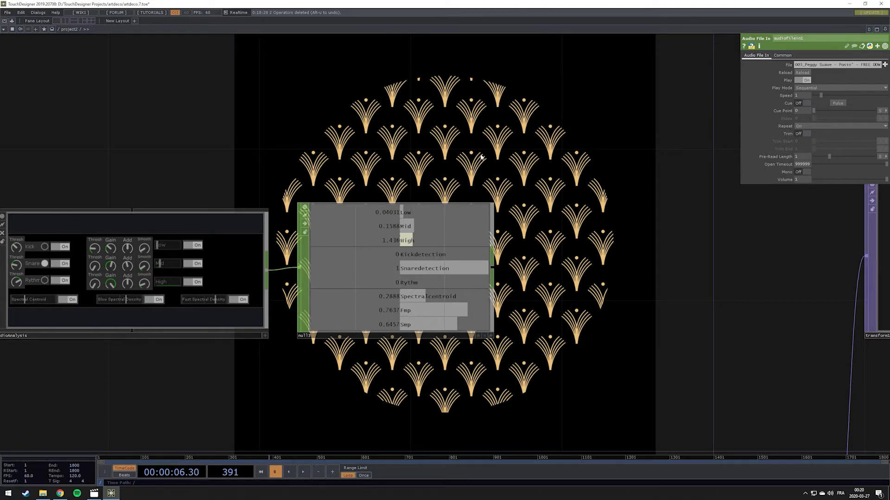
# Step: Add a Select CHOP to the output of the audio analysis Null CHOP and place it below that node
pyautogui.moveTo(579, 313); pyautogui.dragTo(384, 283)
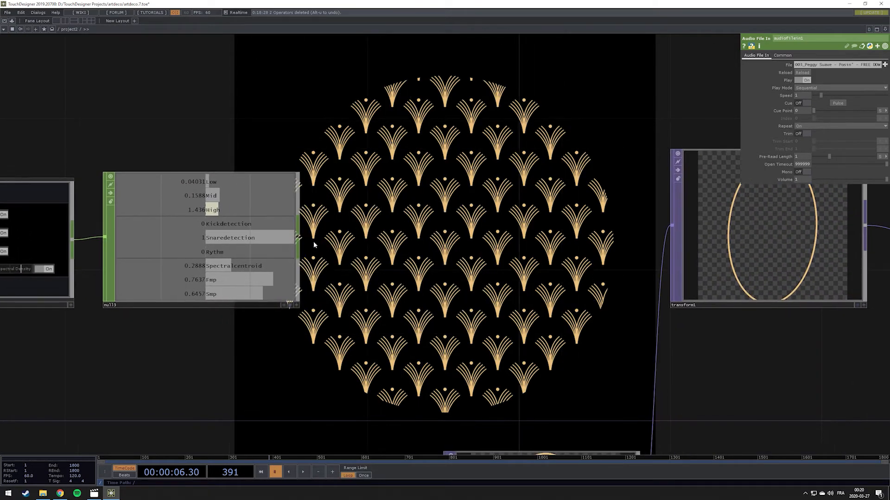
pyautogui.scroll(-3, 347, 302)
pyautogui.moveTo(293, 281); pyautogui.dragTo(367, 261)
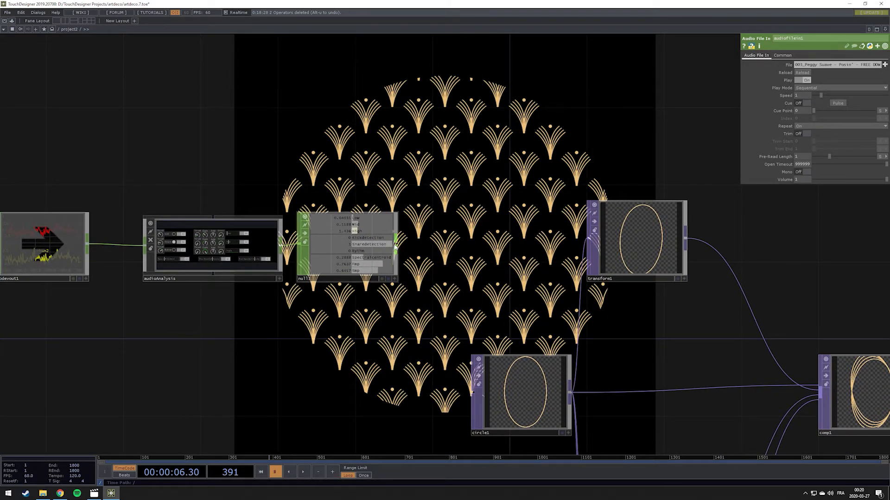
pyautogui.moveTo(394, 247)
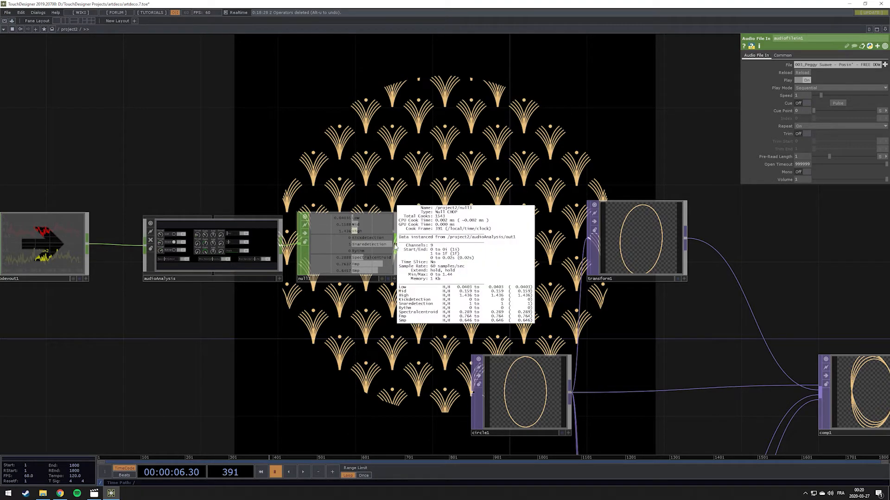
pyautogui.rightClick(397, 242)
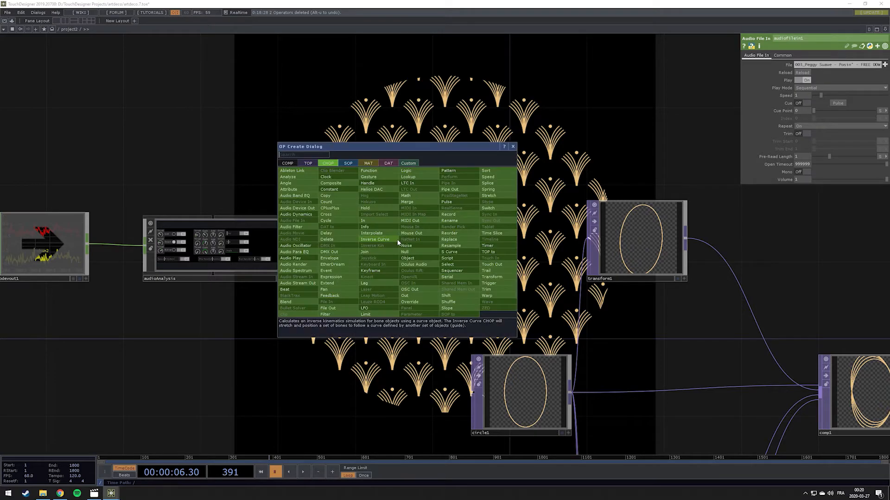
pyautogui.write('sel')
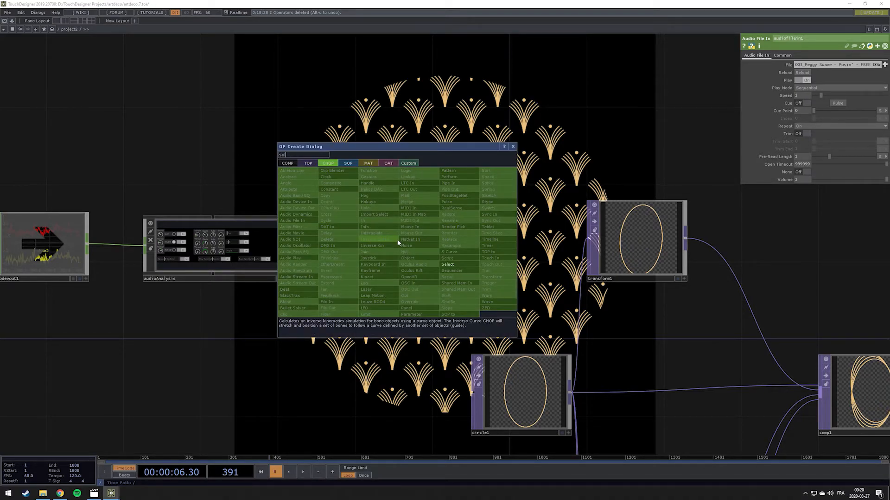
pyautogui.click(458, 265)
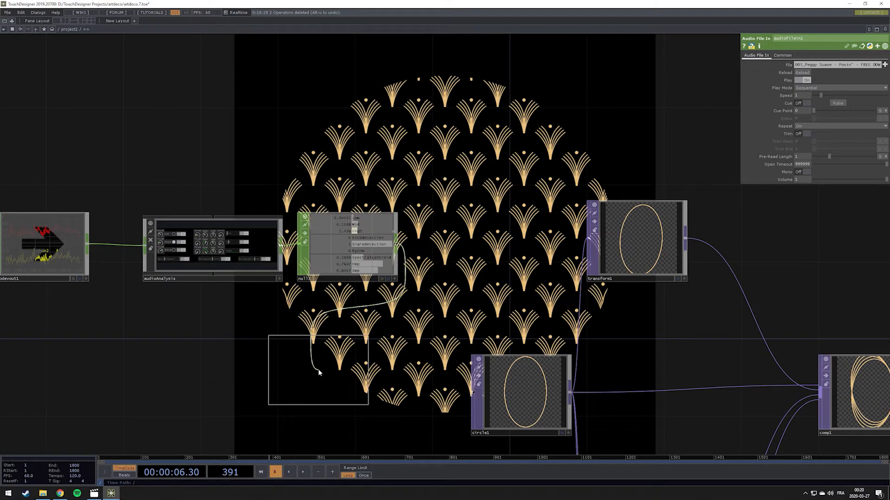
pyautogui.click(318, 368)
# Step: Limit the Select CHOP's channel names to Snaredetection
pyautogui.moveTo(505, 290); pyautogui.dragTo(594, 217)
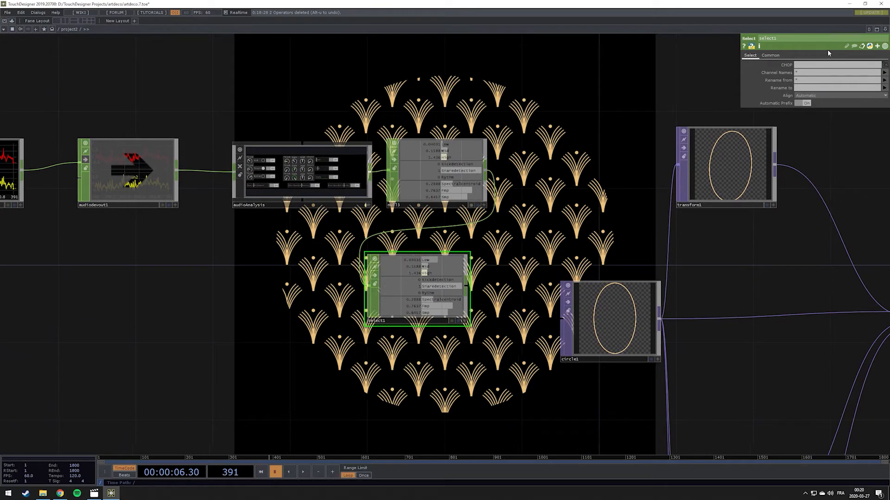
pyautogui.click(884, 72)
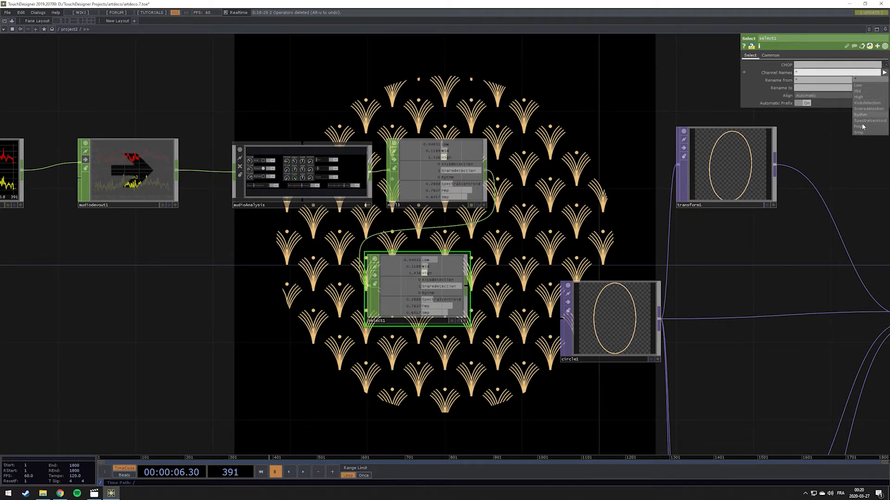
pyautogui.click(864, 109)
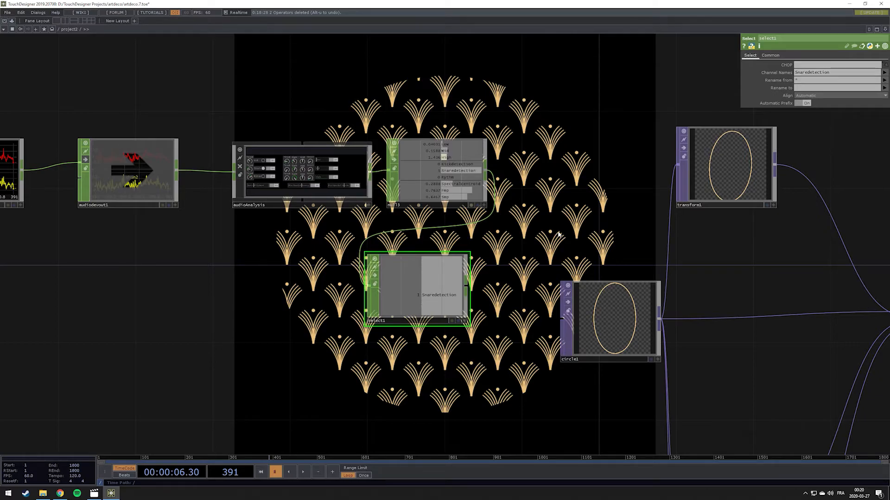
# Step: Play the timeline to preview the selected Snaredetection channel, and pause it
pyautogui.moveTo(557, 234); pyautogui.dragTo(588, 155)
pyautogui.moveTo(537, 202); pyautogui.dragTo(512, 186)
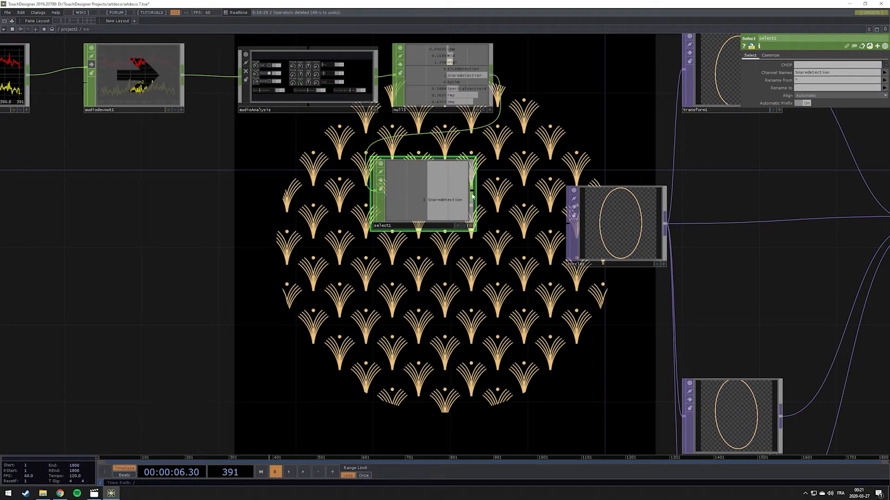
pyautogui.moveTo(501, 180); pyautogui.dragTo(493, 205)
pyautogui.press('space')
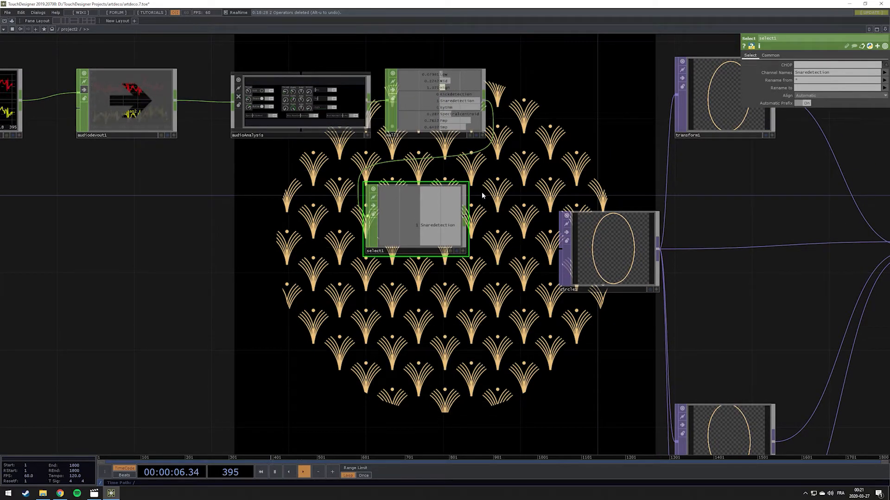
pyautogui.press('space')
pyautogui.press('space')
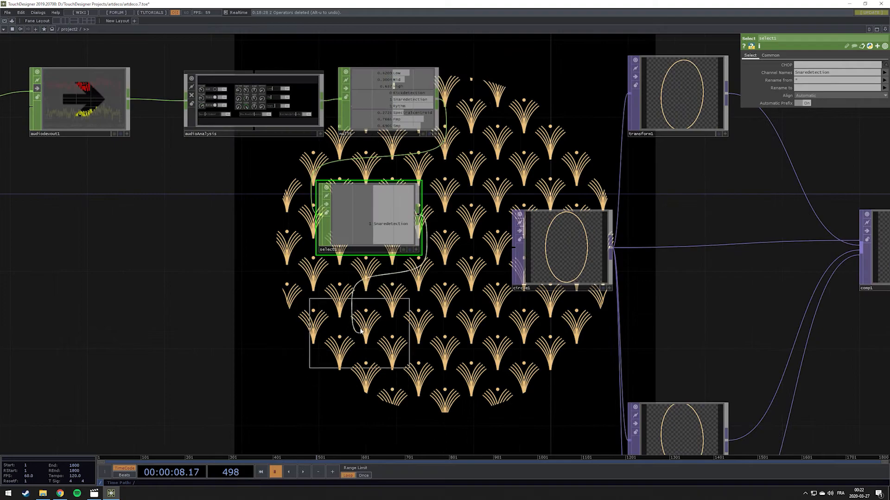
# Step: Place a Filter CHOP fed by the Select CHOP below it and set its filter width to 0.1
pyautogui.click(360, 330)
pyautogui.moveTo(462, 388); pyautogui.dragTo(508, 315)
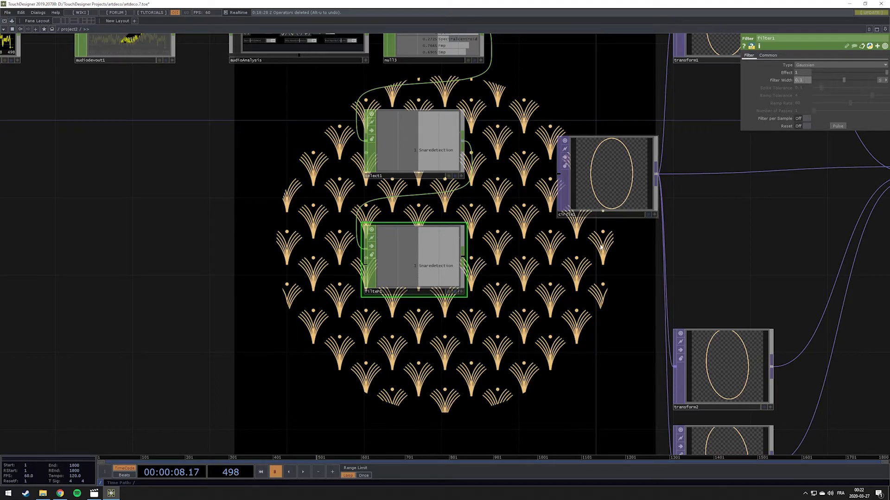
pyautogui.moveTo(513, 266); pyautogui.dragTo(439, 286)
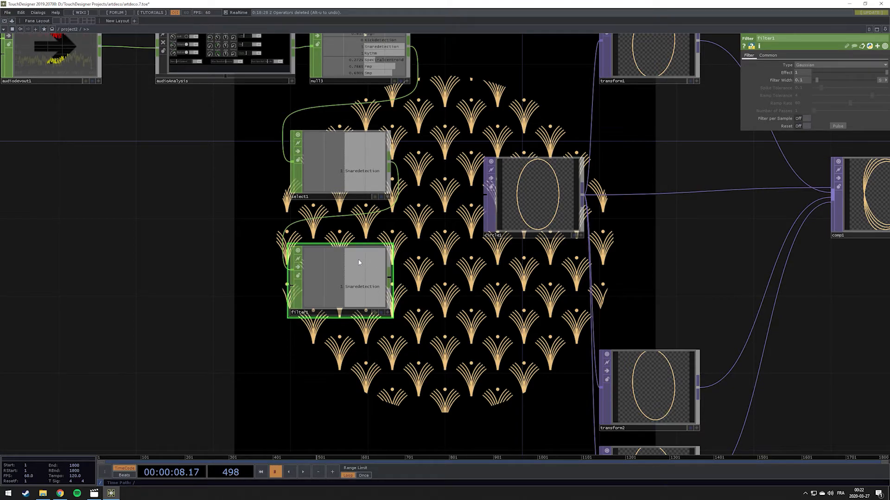
# Step: Play the timeline to compare the filtered snare signal with the unfiltered Select CHOP output, and pause it
pyautogui.press('space')
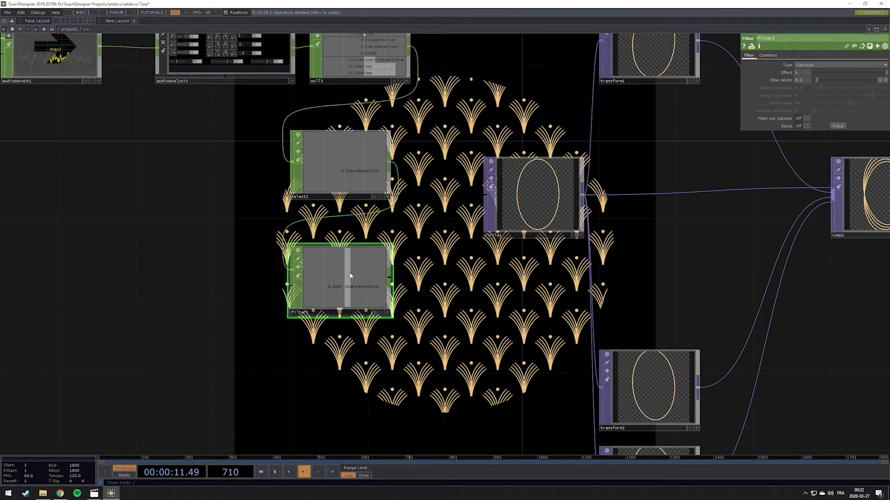
pyautogui.moveTo(419, 183); pyautogui.dragTo(427, 215)
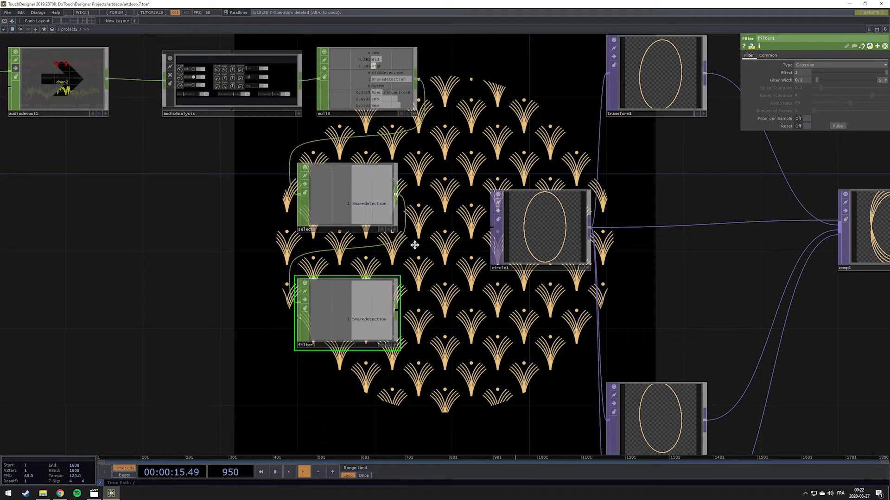
pyautogui.moveTo(415, 245); pyautogui.dragTo(386, 248)
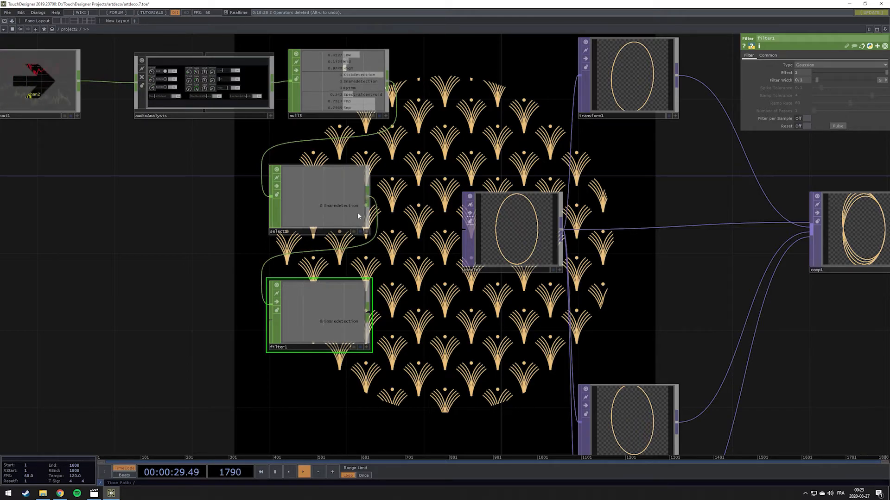
pyautogui.press('space')
# Step: Add a Math CHOP to the Filter CHOP's output and place it beside the transform1 TOP
pyautogui.moveTo(400, 312); pyautogui.dragTo(435, 268)
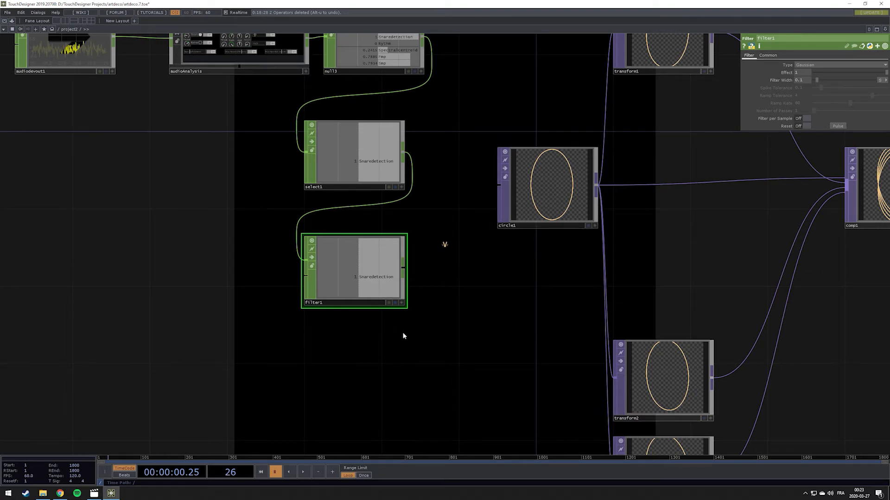
pyautogui.scroll(-3, 437, 324)
pyautogui.scroll(2, 437, 324)
pyautogui.moveTo(451, 314); pyautogui.dragTo(379, 293)
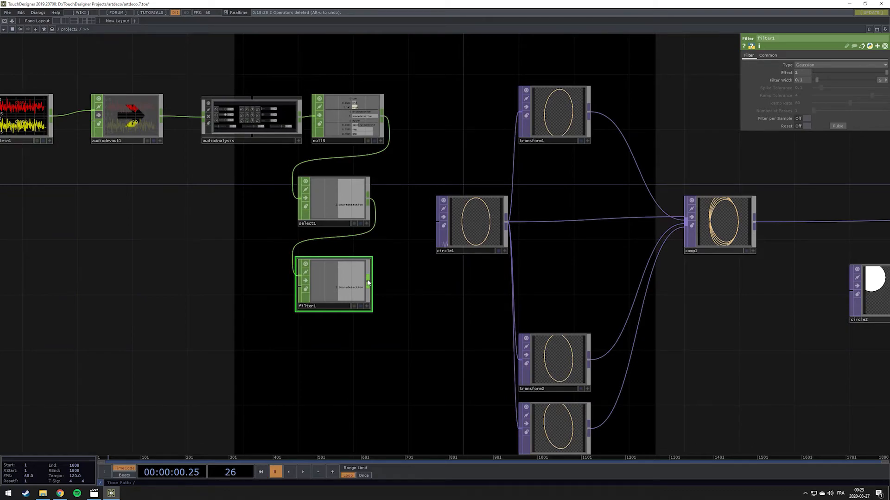
pyautogui.rightClick(368, 283)
pyautogui.write('math')
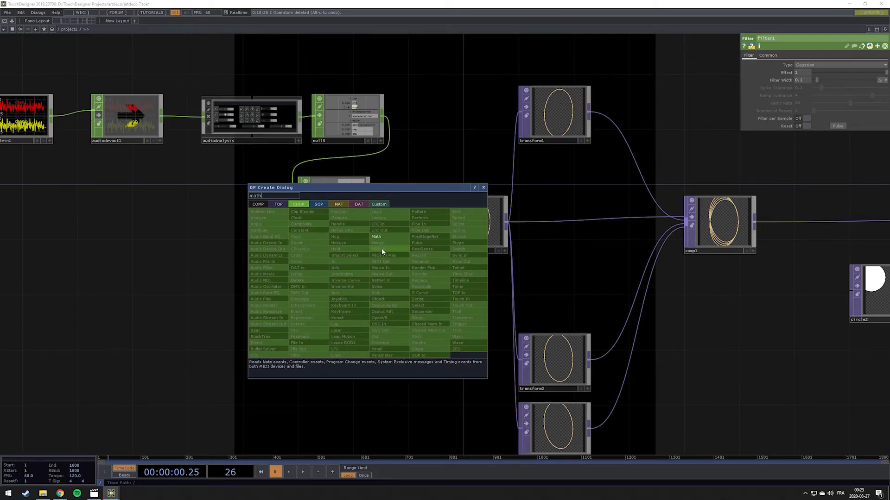
pyautogui.click(391, 237)
pyautogui.click(458, 123)
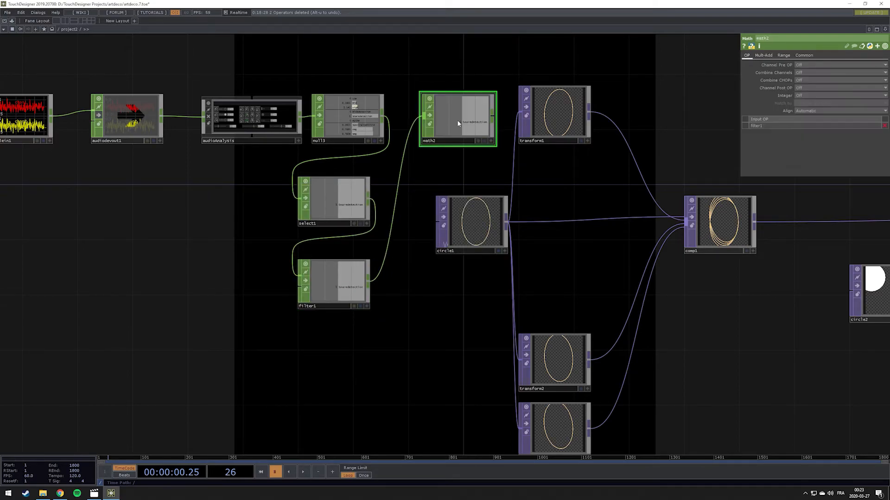
# Step: Branch a second Math CHOP from the Filter CHOP's output and place it beside the transform2 TOP
pyautogui.rightClick(368, 283)
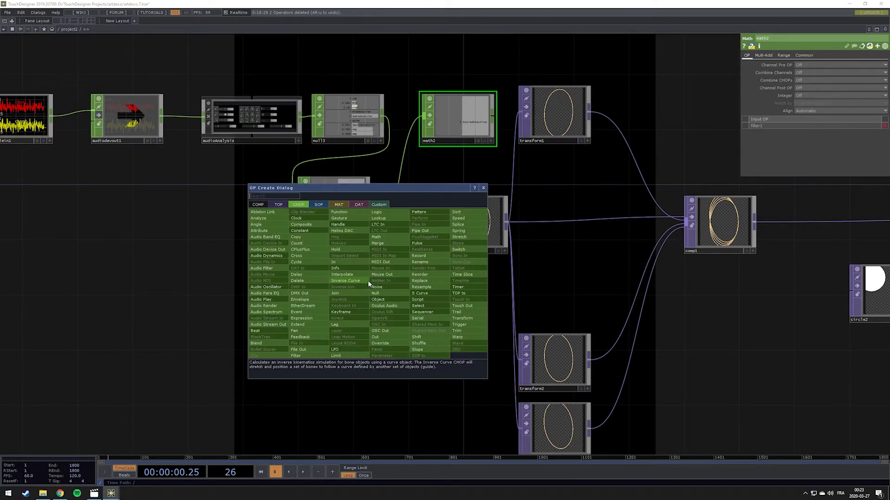
pyautogui.click(382, 237)
pyautogui.click(447, 364)
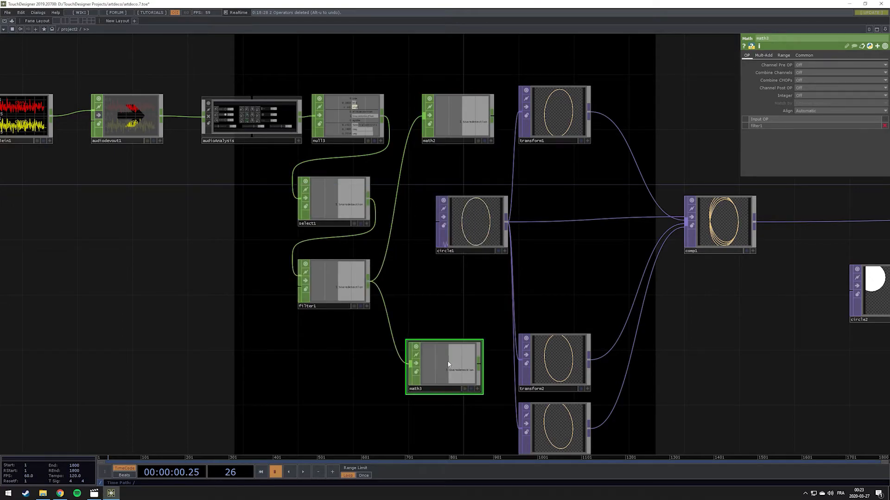
# Step: Branch a third Math CHOP from the Filter CHOP's output and place it beside the transform3 TOP
pyautogui.moveTo(373, 318); pyautogui.dragTo(368, 195)
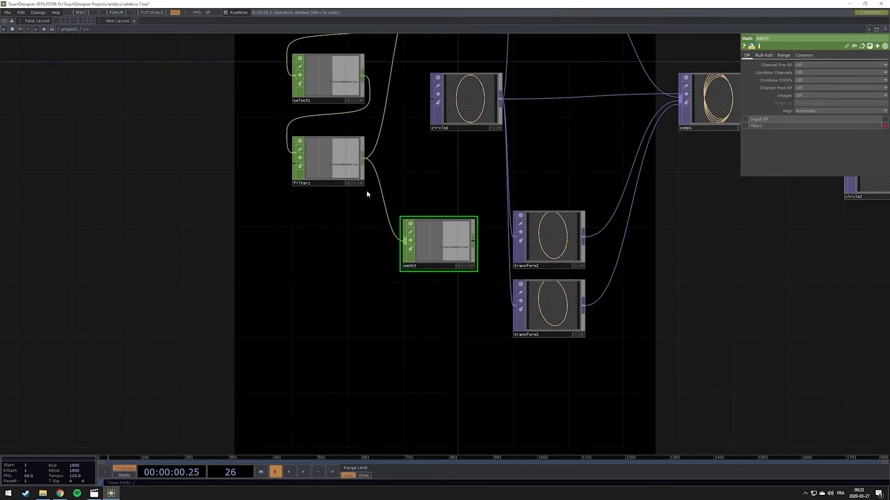
pyautogui.rightClick(362, 160)
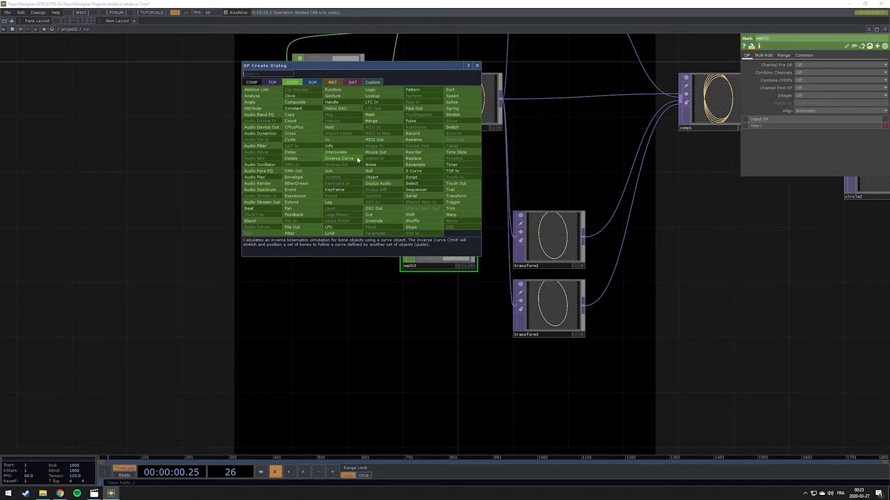
pyautogui.write('mat')
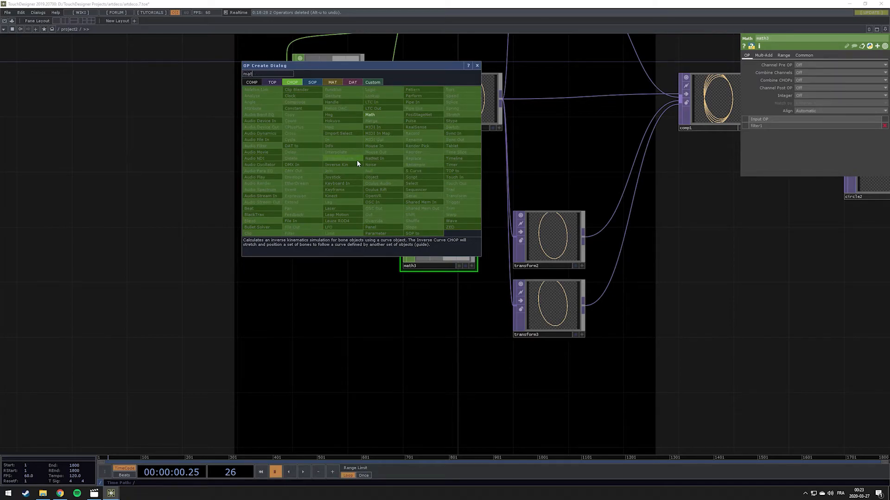
pyautogui.click(384, 114)
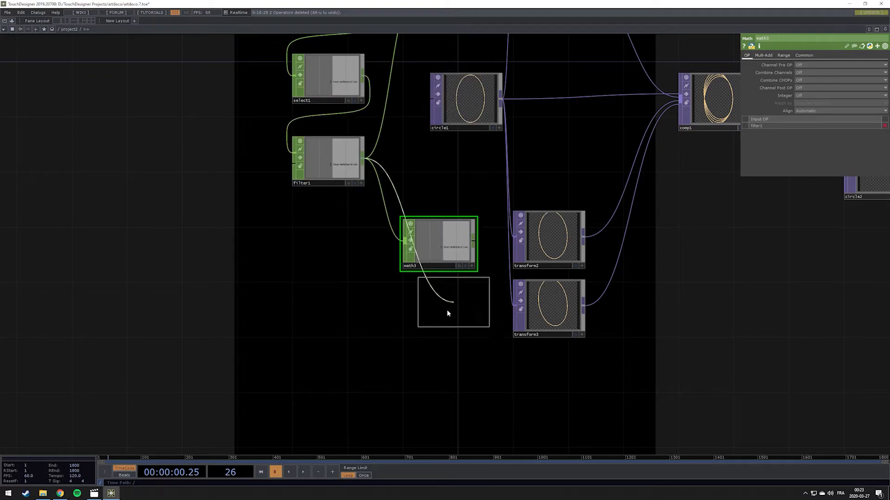
pyautogui.click(430, 320)
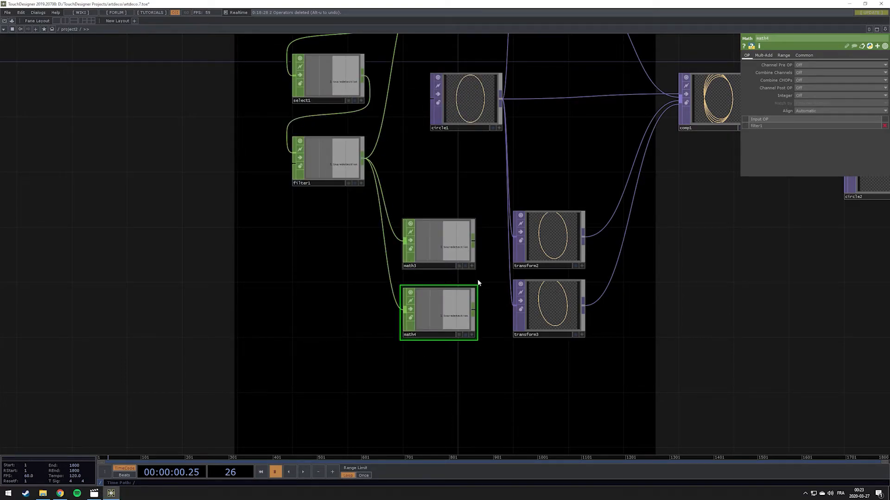
# Step: Check transform3's rotation and set the upper To Range value of the Math CHOP beside it to 9
pyautogui.click(548, 307)
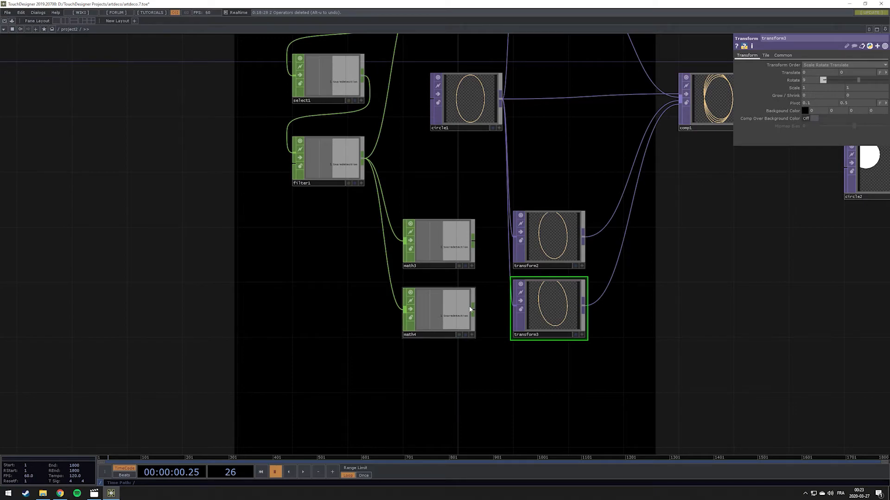
pyautogui.click(438, 313)
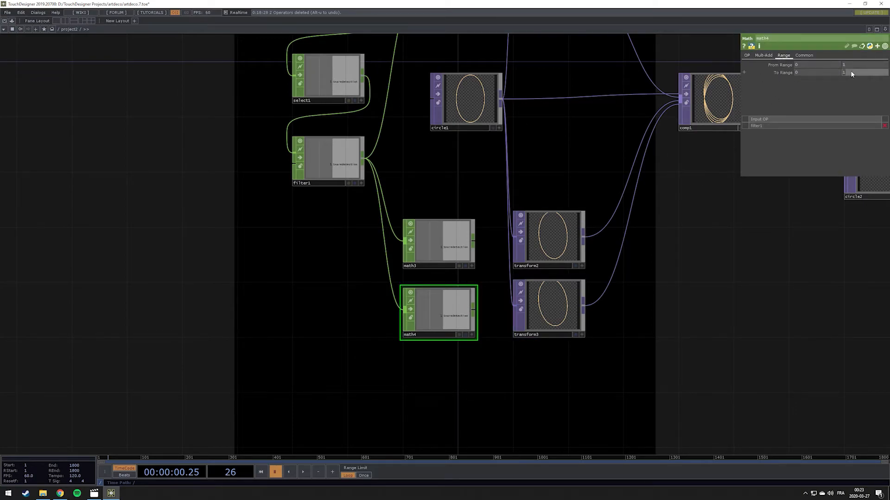
# Step: Check transform2's rotation and set the upper To Range value of the Math CHOP beside it to 4.5
pyautogui.click(551, 236)
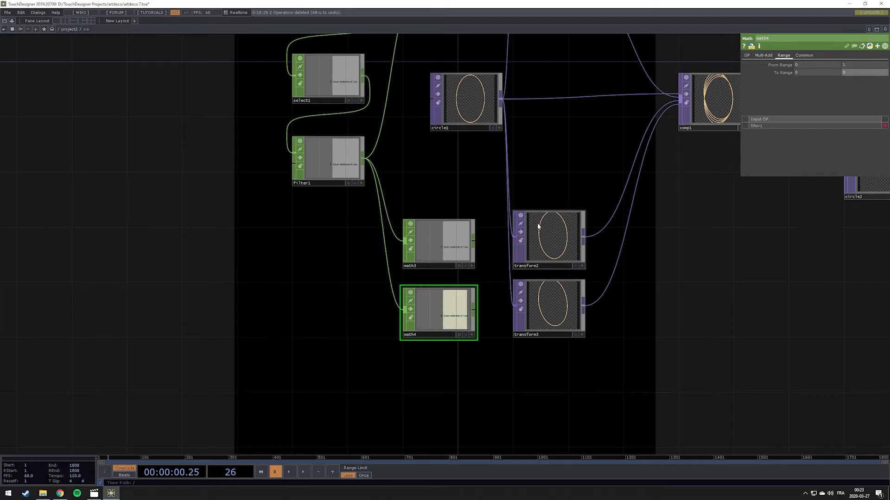
pyautogui.click(424, 243)
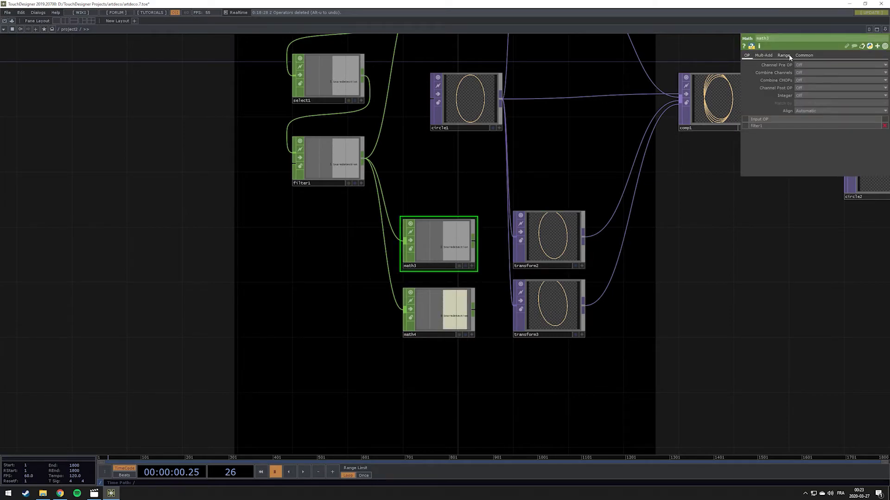
pyautogui.click(784, 55)
pyautogui.click(854, 73)
pyautogui.write('4.5')
pyautogui.press('Return')
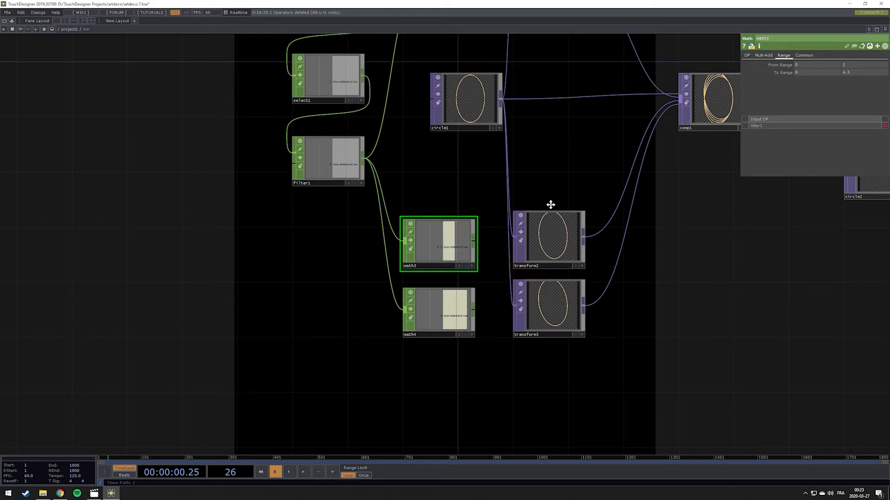
# Step: Set the upper To Range value of the math2 CHOP beside transform1 to -4.5
pyautogui.moveTo(551, 205); pyautogui.dragTo(528, 376)
pyautogui.click(465, 153)
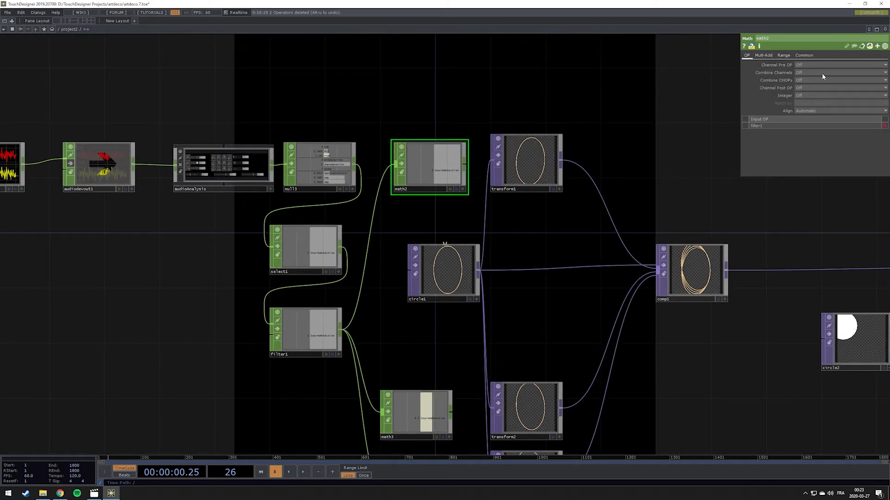
pyautogui.click(784, 56)
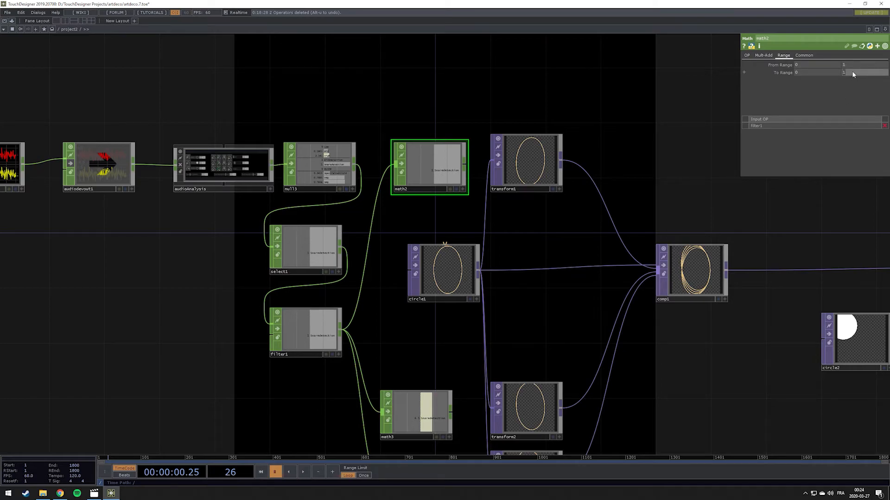
pyautogui.press('Return')
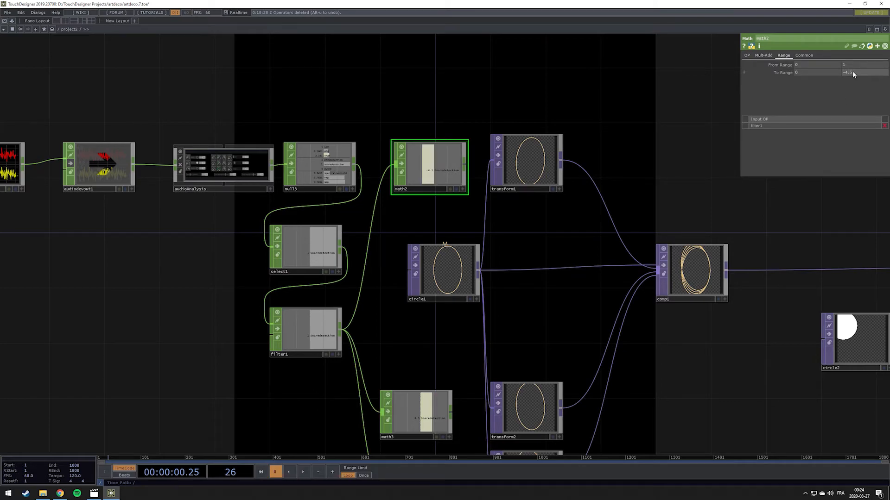
# Step: Export the Snaredetection channel of math2 to the Rotate parameter of the transform1 TOP
pyautogui.click(555, 139)
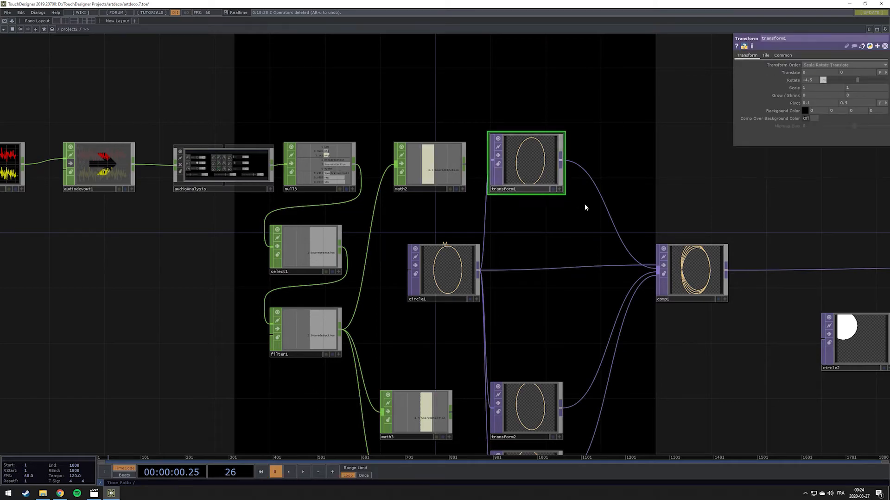
pyautogui.click(464, 190)
pyautogui.moveTo(813, 82); pyautogui.dragTo(814, 81)
pyautogui.click(815, 79)
pyautogui.scroll(-5, 494, 363)
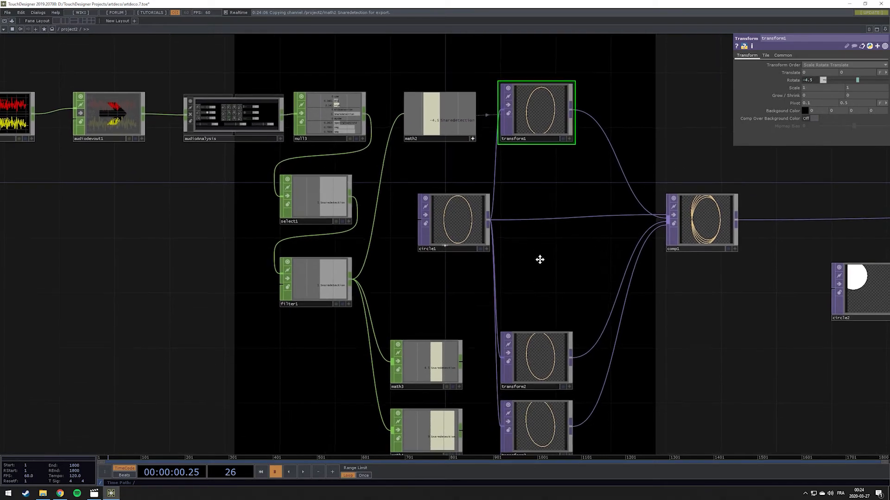
# Step: Export the Snaredetection channel of math3 to the Rotate parameter of the transform2 TOP
pyautogui.click(453, 347)
pyautogui.click(522, 328)
pyautogui.moveTo(819, 78); pyautogui.dragTo(813, 81)
pyautogui.click(822, 81)
# Step: Export the Snaredetection channel of math4 to the Rotate parameter of the transform3 TOP
pyautogui.moveTo(609, 384); pyautogui.dragTo(614, 283)
pyautogui.click(568, 311)
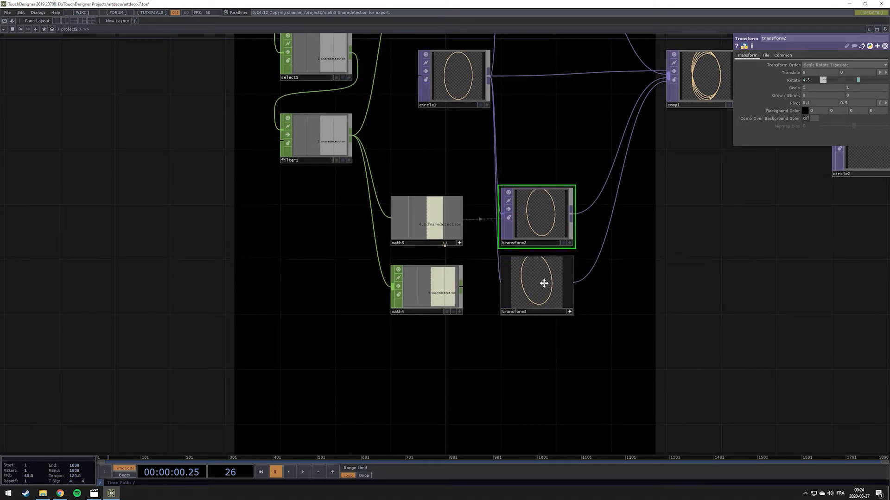
pyautogui.click(543, 291)
pyautogui.click(460, 312)
pyautogui.moveTo(444, 292); pyautogui.dragTo(438, 290)
pyautogui.moveTo(833, 94); pyautogui.dragTo(809, 81)
pyautogui.click(810, 80)
# Step: Play the timeline and watch how the snare detection rotates the circles in the fan pattern
pyautogui.moveTo(638, 304); pyautogui.dragTo(543, 382)
pyautogui.press('space')
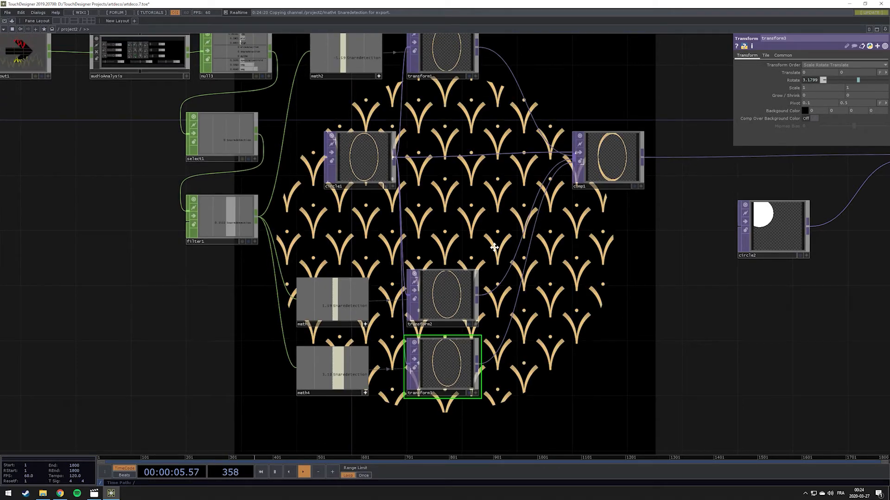
pyautogui.moveTo(508, 209); pyautogui.dragTo(515, 279)
pyautogui.moveTo(603, 138); pyautogui.dragTo(543, 263)
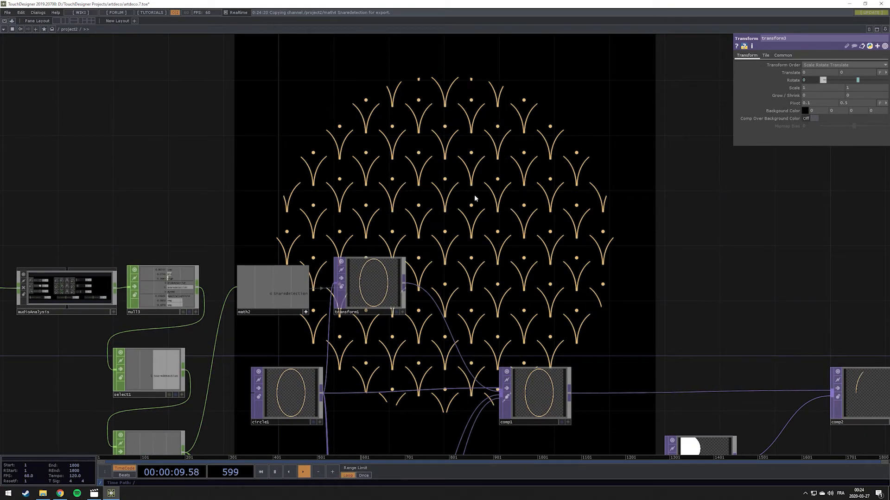
pyautogui.moveTo(497, 289); pyautogui.dragTo(595, 167)
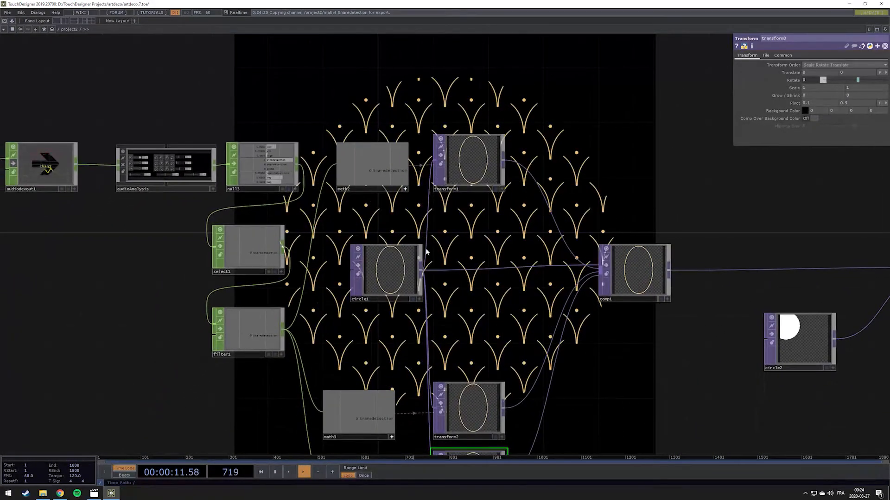
pyautogui.moveTo(316, 273); pyautogui.dragTo(415, 265)
# Step: Set the Filter Width of the filter1 CHOP to 0.2
pyautogui.scroll(2, 279, 327)
pyautogui.scroll(2, 279, 327)
pyautogui.click(413, 327)
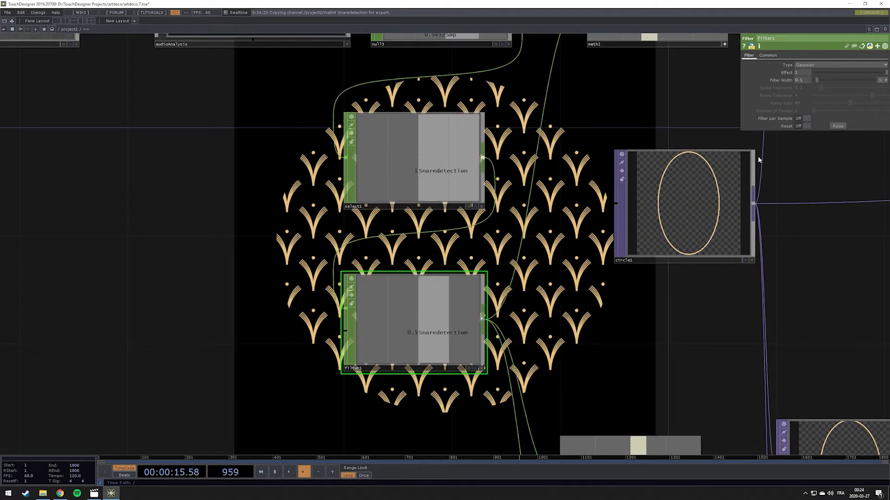
pyautogui.moveTo(805, 80); pyautogui.dragTo(810, 73, button='middle')
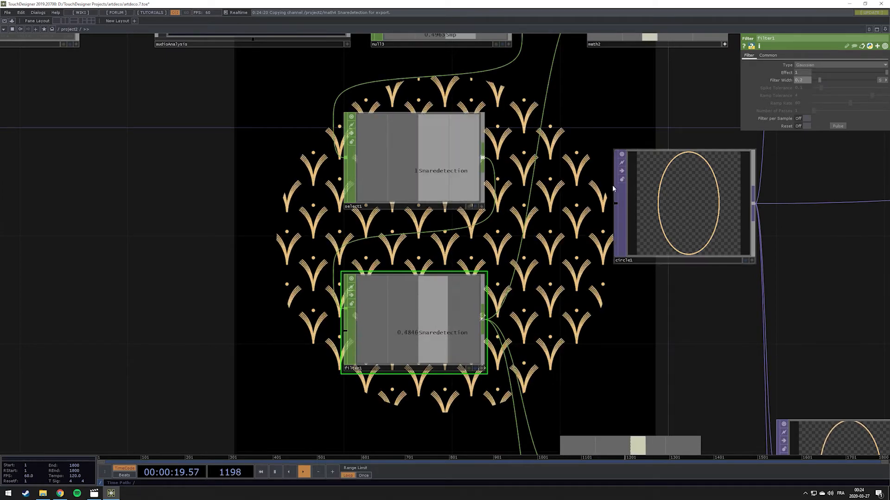
# Step: Examine the playing fan pattern and the audio chain to judge the smoothed snare motion
pyautogui.moveTo(558, 195); pyautogui.dragTo(293, 329)
pyautogui.scroll(-5, 294, 329)
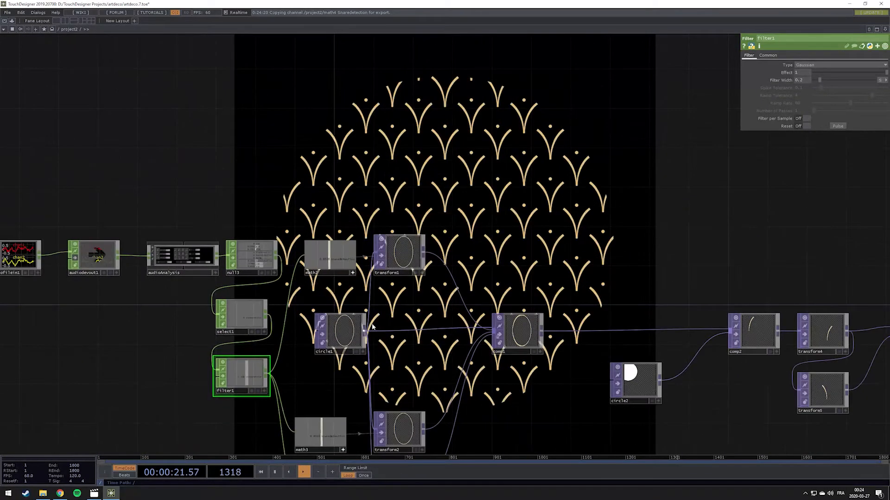
pyautogui.moveTo(537, 273); pyautogui.dragTo(496, 301)
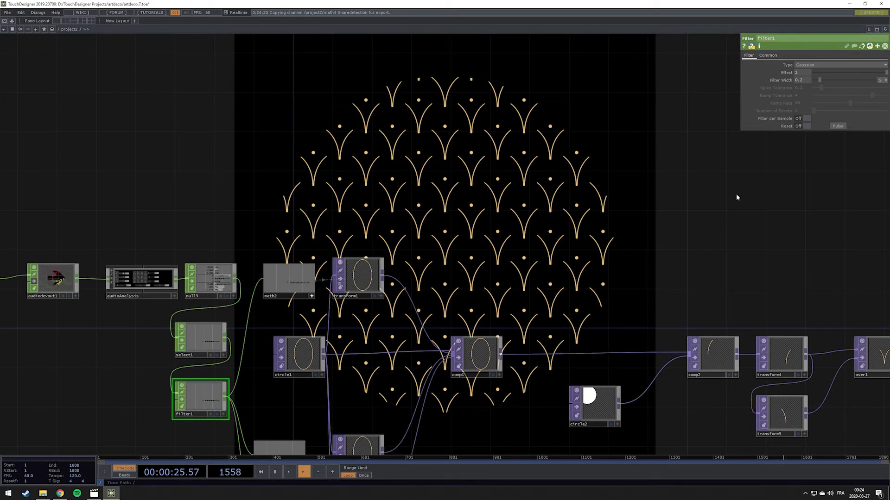
pyautogui.moveTo(581, 221); pyautogui.dragTo(764, 154)
pyautogui.moveTo(459, 182); pyautogui.dragTo(501, 274)
pyautogui.moveTo(516, 221); pyautogui.dragTo(471, 192)
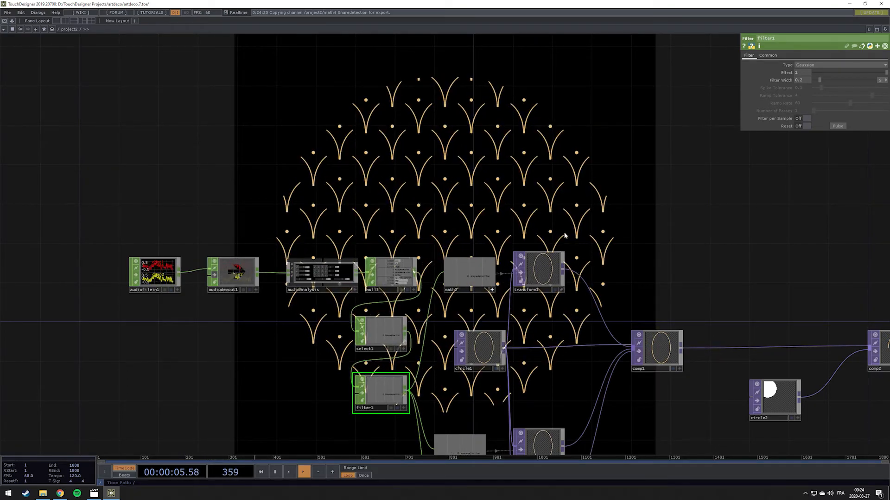
pyautogui.moveTo(620, 276); pyautogui.dragTo(627, 211)
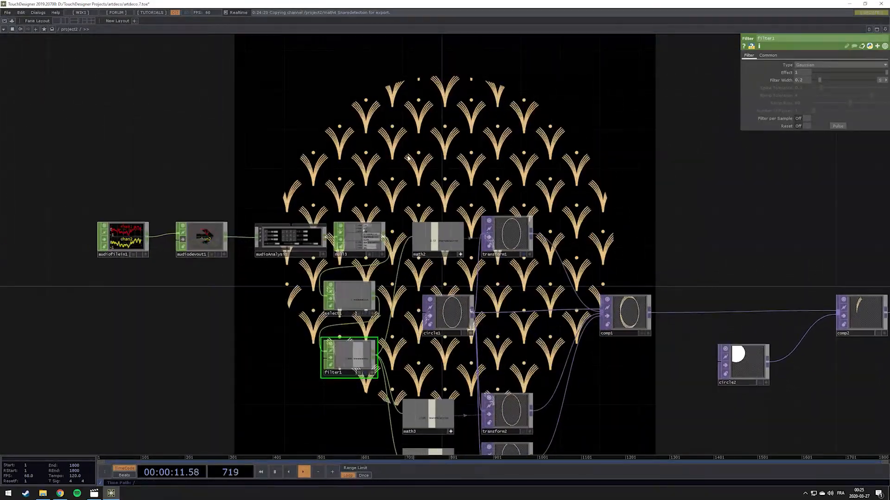
pyautogui.moveTo(400, 153); pyautogui.dragTo(486, 207)
pyautogui.press('Tab')
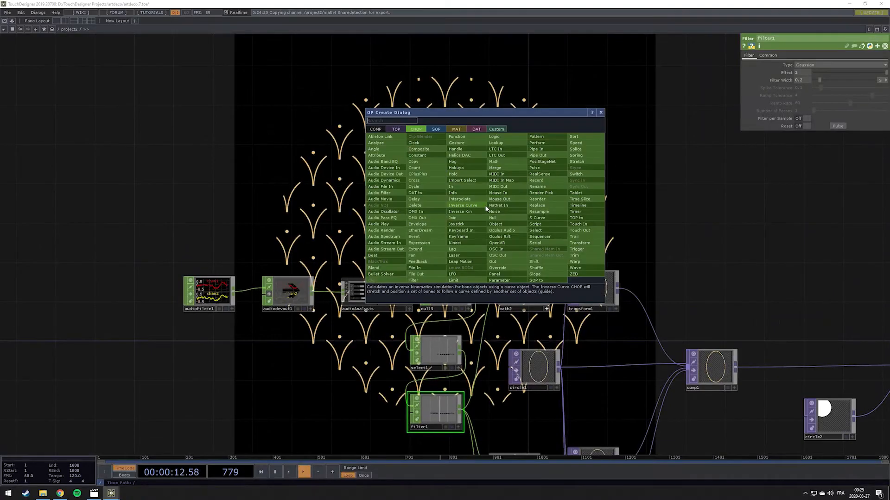
pyautogui.click(601, 113)
# Step: Pause the playback and examine the audioAnalysis component and the channels of null3
pyautogui.moveTo(509, 207); pyautogui.dragTo(443, 158)
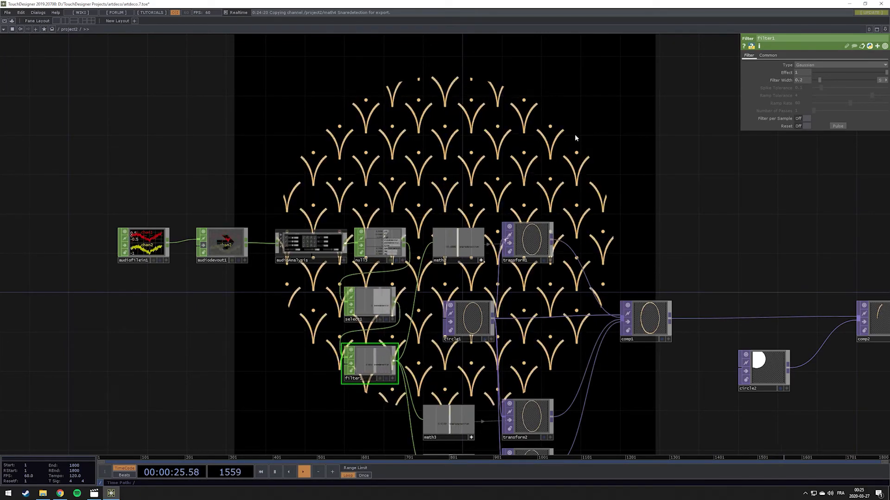
pyautogui.press('space')
pyautogui.moveTo(629, 188); pyautogui.dragTo(608, 186)
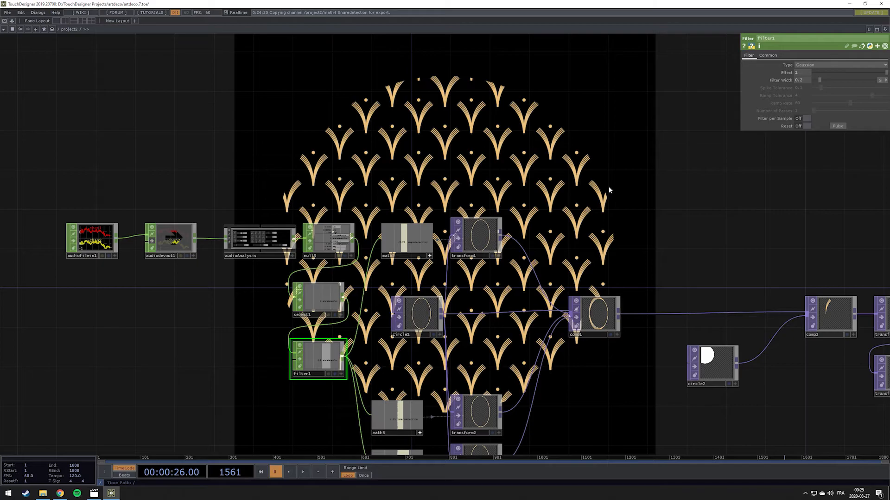
pyautogui.scroll(5, 329, 229)
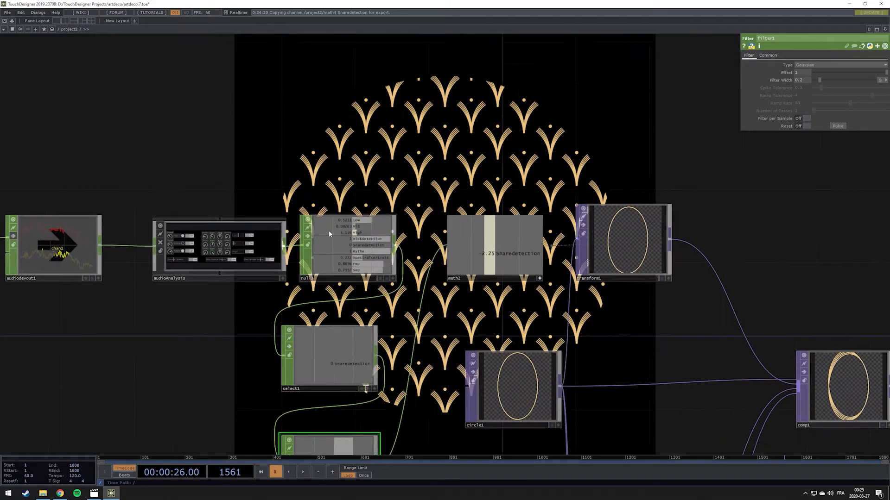
pyautogui.moveTo(388, 147); pyautogui.dragTo(540, 173)
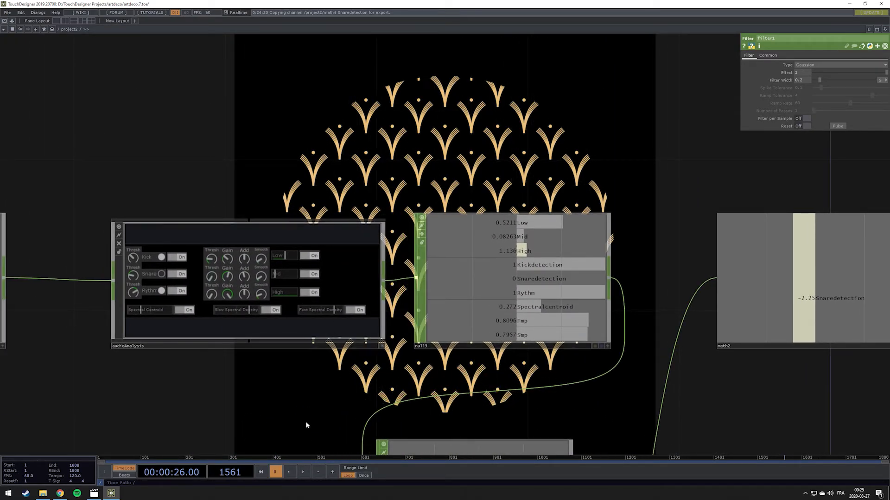
# Step: Rewind the timeline to frame 1, play it briefly and pause while checking null3's detection channels
pyautogui.click(260, 472)
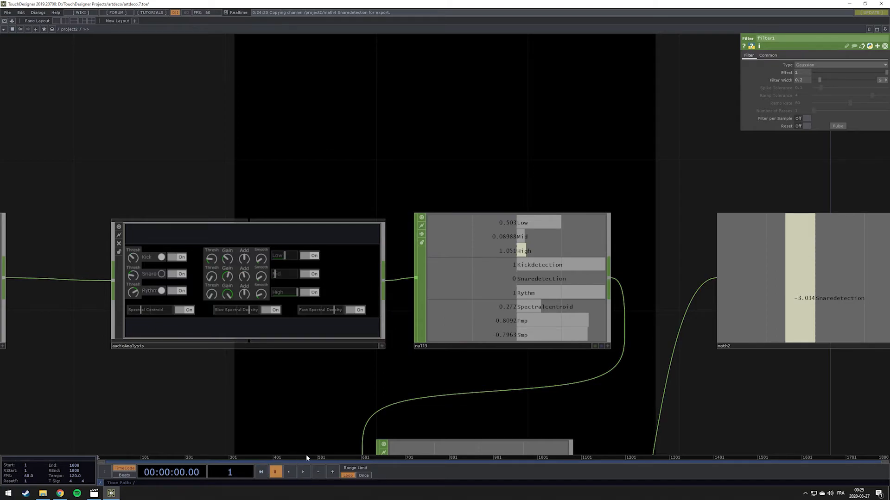
pyautogui.moveTo(195, 388); pyautogui.dragTo(380, 386)
pyautogui.scroll(-5, 276, 388)
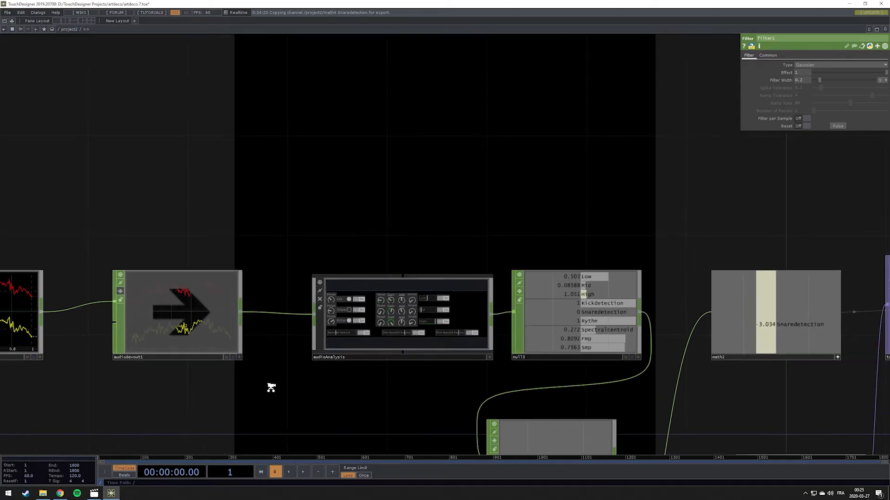
pyautogui.scroll(5, 374, 240)
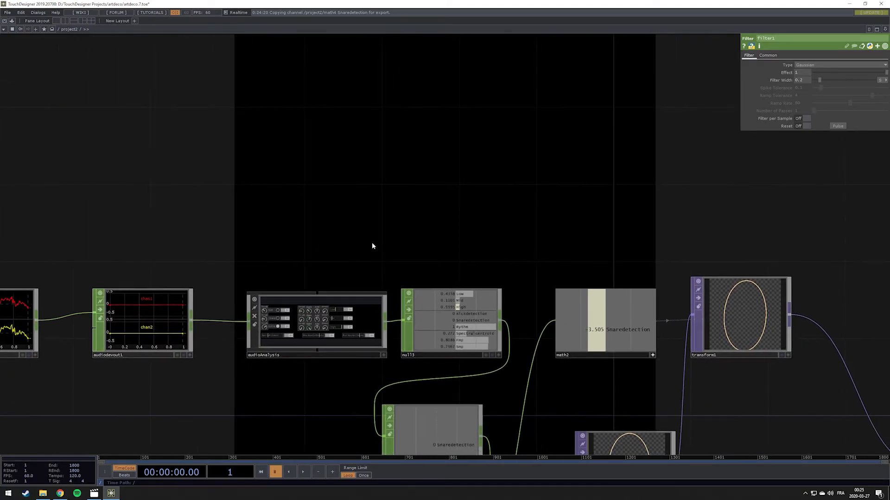
pyautogui.press('space')
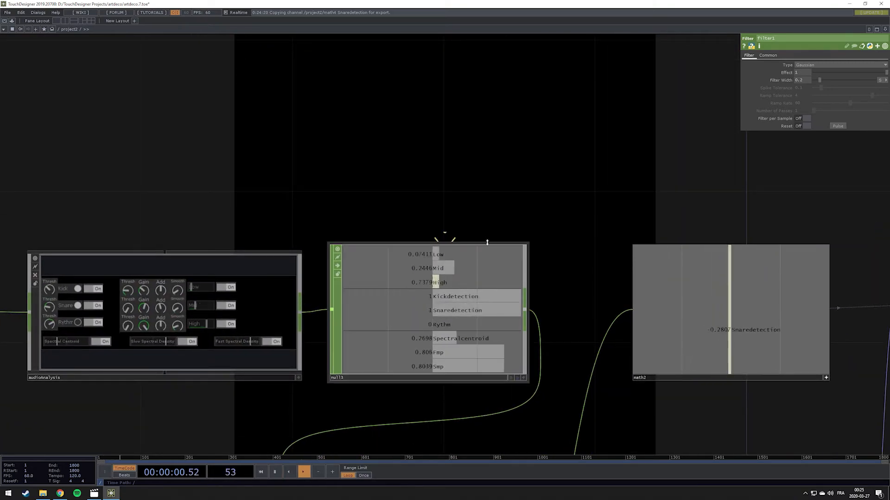
pyautogui.press('space')
pyautogui.scroll(-6, 325, 272)
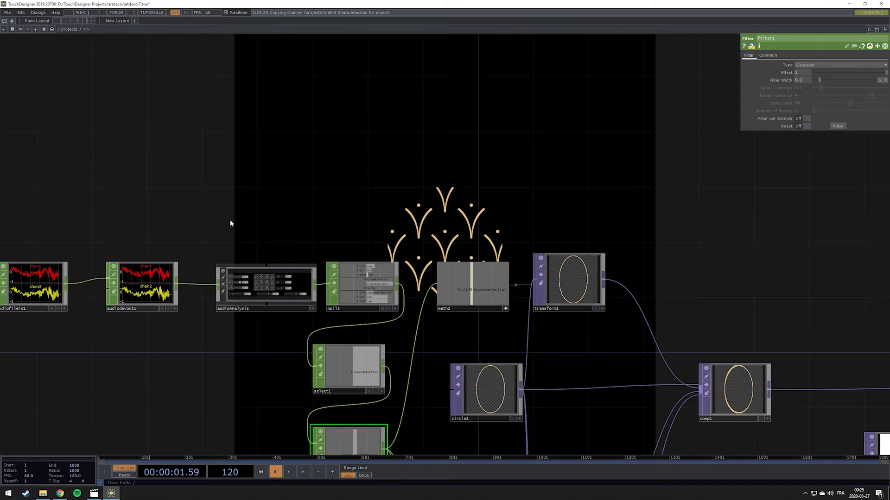
# Step: Pulse the Cue of audiofilein1 to restart the track and rewind the timeline to frame 1
pyautogui.moveTo(231, 221); pyautogui.dragTo(482, 229)
pyautogui.click(288, 300)
pyautogui.moveTo(406, 188); pyautogui.dragTo(198, 193)
pyautogui.click(832, 101)
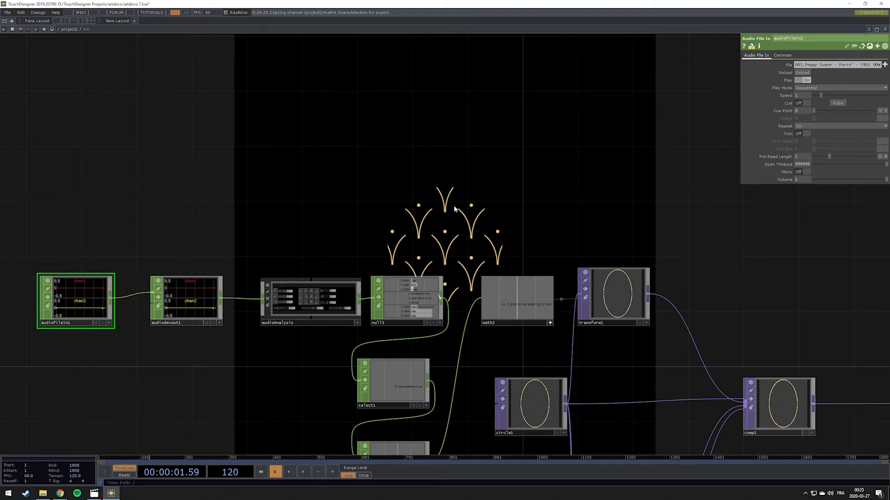
pyautogui.moveTo(454, 210); pyautogui.dragTo(540, 205)
pyautogui.click(262, 472)
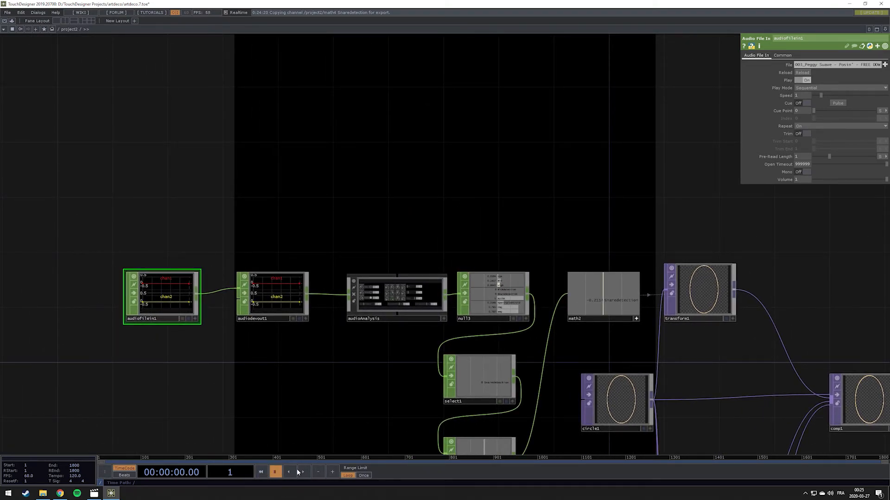
# Step: Play from the start, compare the audioAnalysis meters with null3's channels, and pause the playback
pyautogui.moveTo(422, 222); pyautogui.dragTo(383, 230)
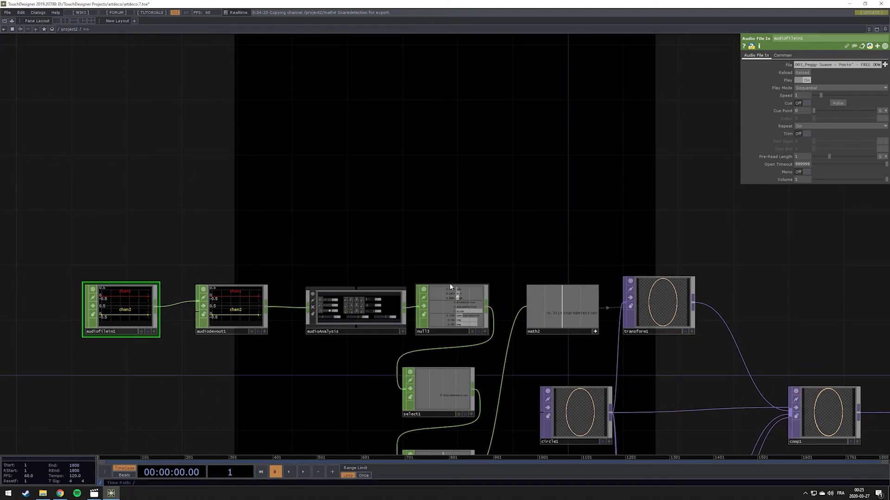
pyautogui.moveTo(472, 228); pyautogui.dragTo(332, 239)
pyautogui.moveTo(396, 232); pyautogui.dragTo(441, 247)
pyautogui.scroll(5, 329, 328)
pyautogui.moveTo(357, 217); pyautogui.dragTo(418, 256)
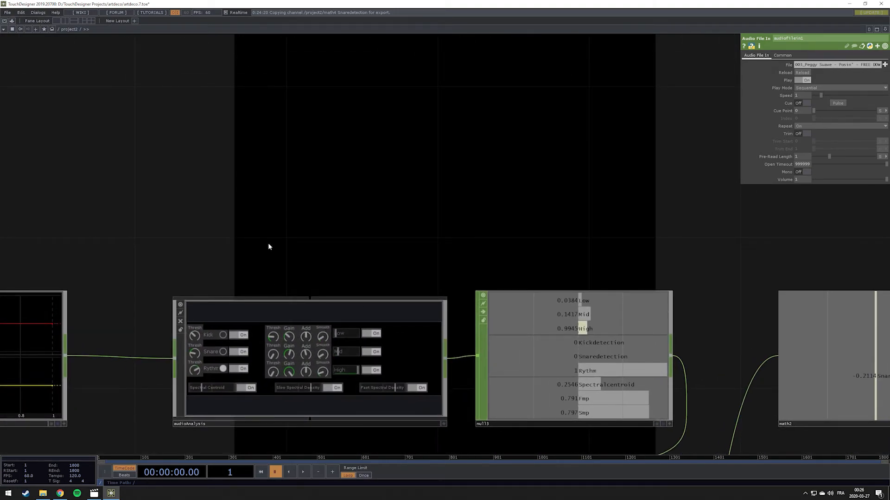
pyautogui.moveTo(269, 246); pyautogui.dragTo(560, 235)
pyautogui.press('space')
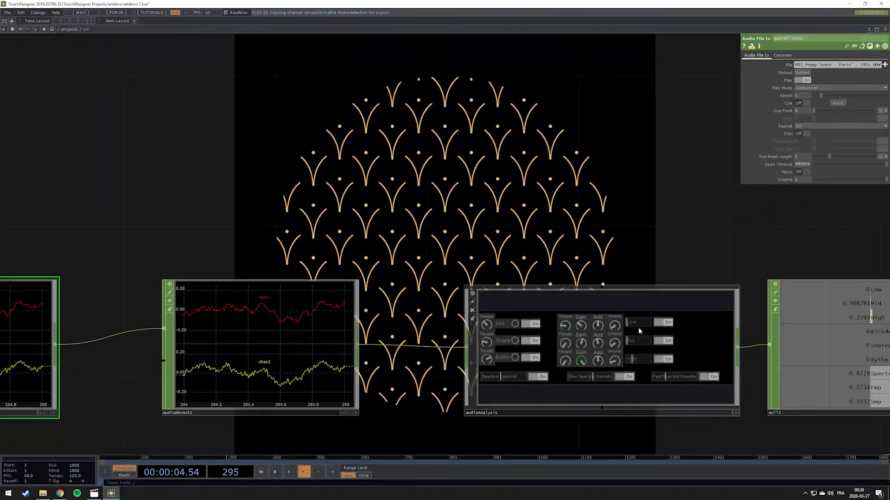
pyautogui.moveTo(665, 252); pyautogui.dragTo(566, 251)
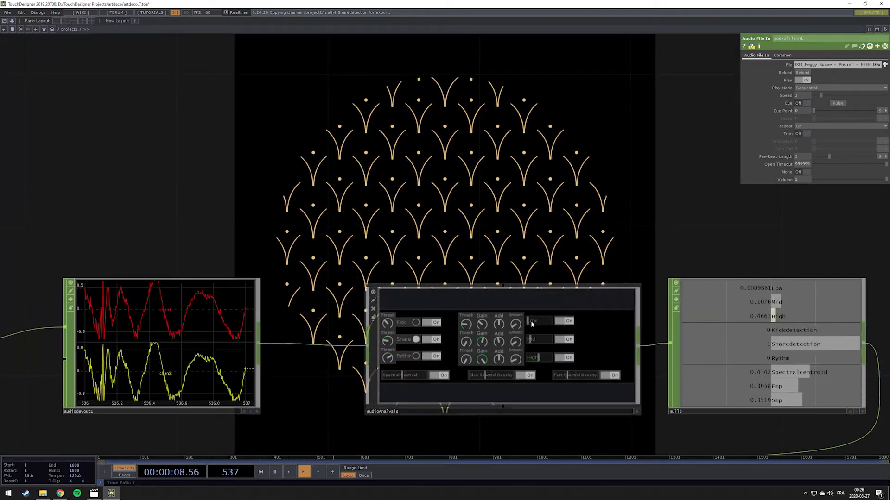
pyautogui.press('space')
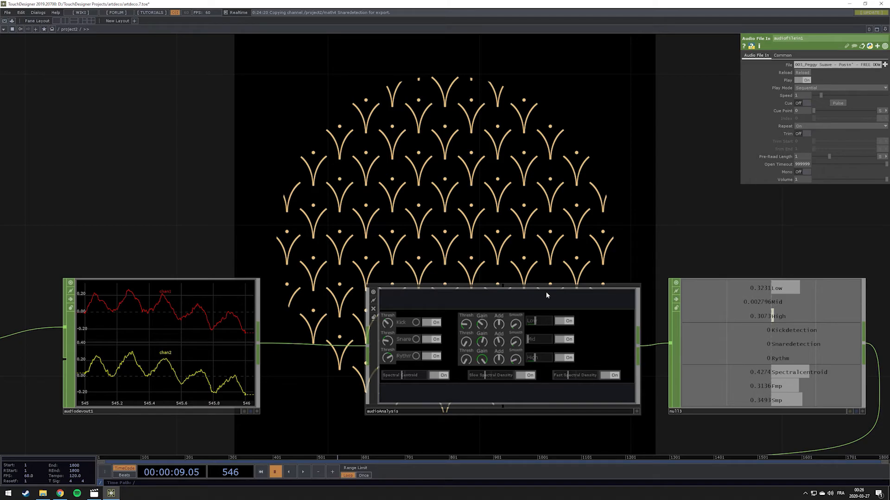
# Step: Review the network from the audio chain through the tiling and circle mask, back to the transform and circle operators
pyautogui.scroll(-4, 546, 295)
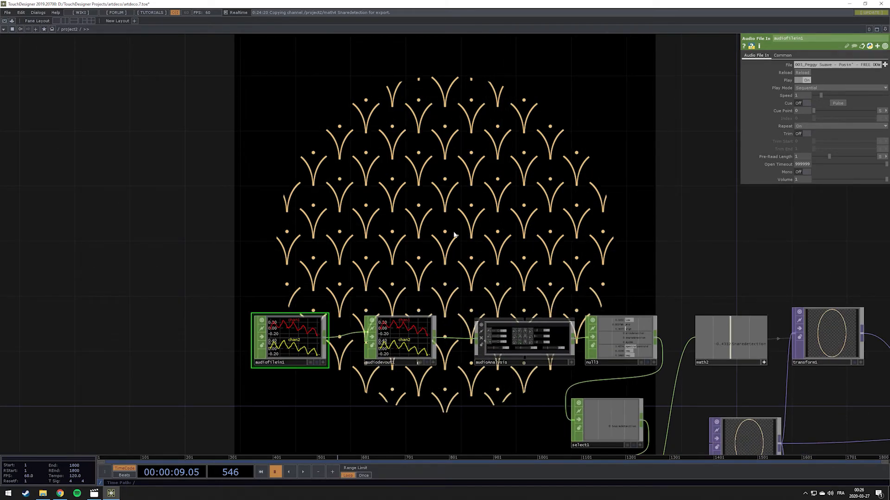
pyautogui.moveTo(644, 280); pyautogui.dragTo(275, 218)
pyautogui.scroll(-5, 431, 332)
pyautogui.moveTo(620, 320); pyautogui.dragTo(60, 243)
pyautogui.scroll(5, 483, 342)
pyautogui.moveTo(530, 277); pyautogui.dragTo(355, 285)
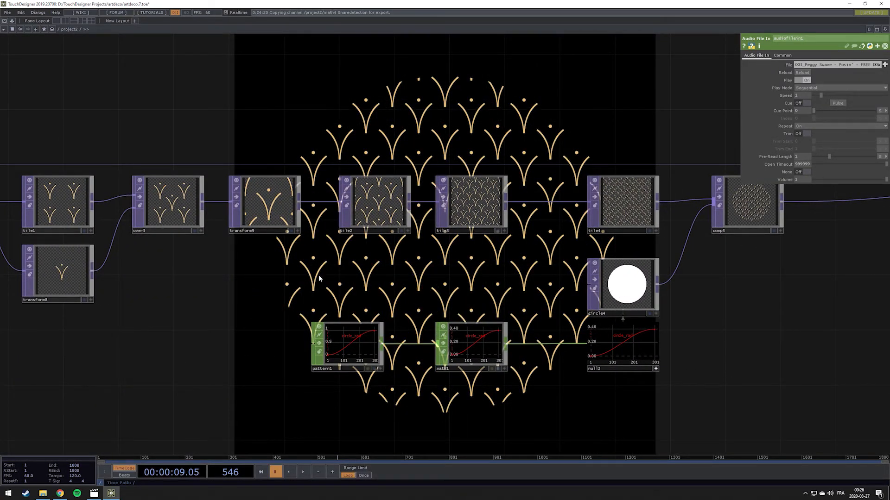
pyautogui.moveTo(319, 278); pyautogui.dragTo(605, 278)
pyautogui.moveTo(371, 304); pyautogui.dragTo(724, 272)
pyautogui.moveTo(407, 310); pyautogui.dragTo(556, 313)
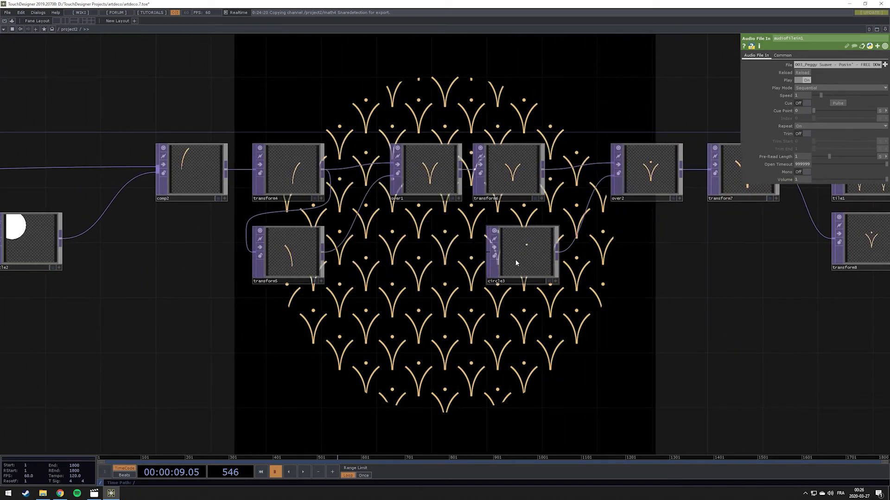
# Step: Select circle3 and examine its radius parameters and its place in the network
pyautogui.click(516, 262)
pyautogui.scroll(-4, 331, 335)
pyautogui.scroll(3, 340, 336)
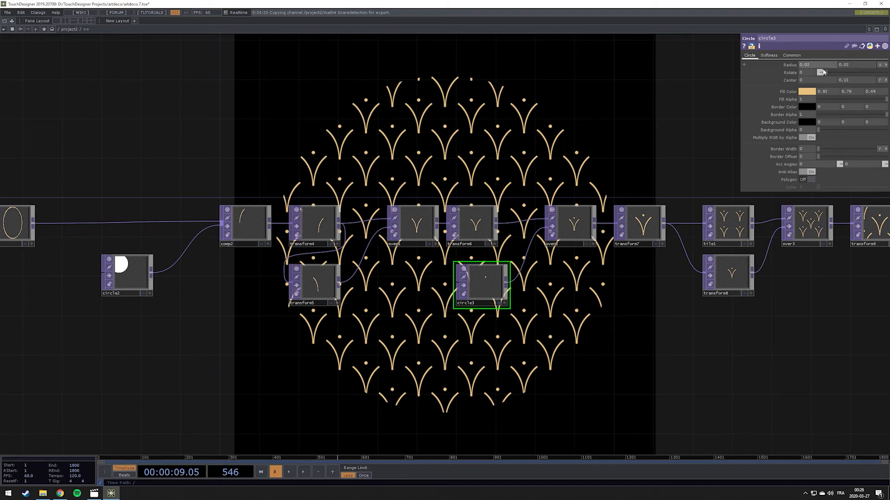
pyautogui.moveTo(424, 327); pyautogui.dragTo(500, 322)
pyautogui.scroll(-2, 486, 312)
pyautogui.scroll(2, 482, 307)
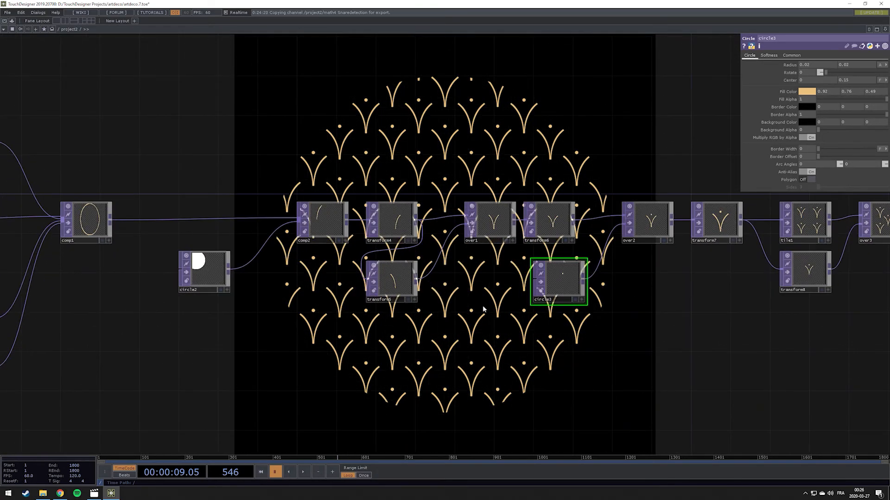
# Step: Add a Select CHOP fed by null3 and place it below transform5, near circle3
pyautogui.scroll(-3, 465, 348)
pyautogui.scroll(2, 465, 345)
pyautogui.moveTo(83, 217); pyautogui.dragTo(242, 222)
pyautogui.scroll(3, 208, 223)
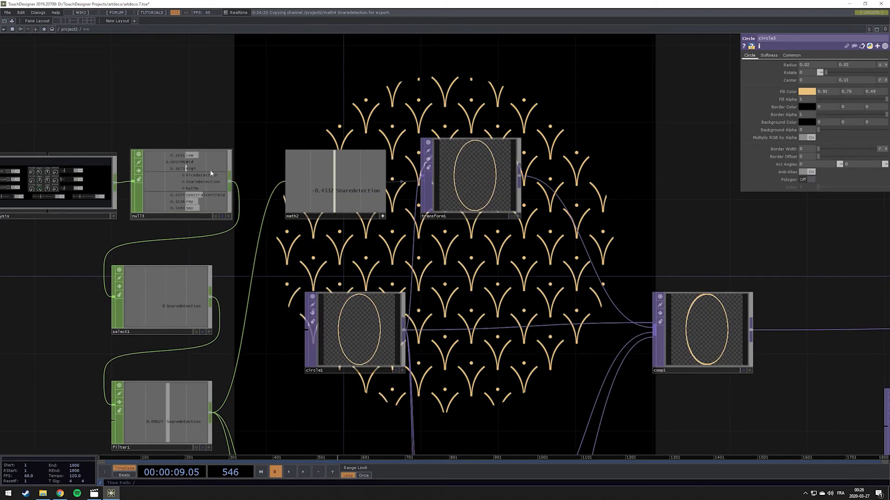
pyautogui.rightClick(232, 184)
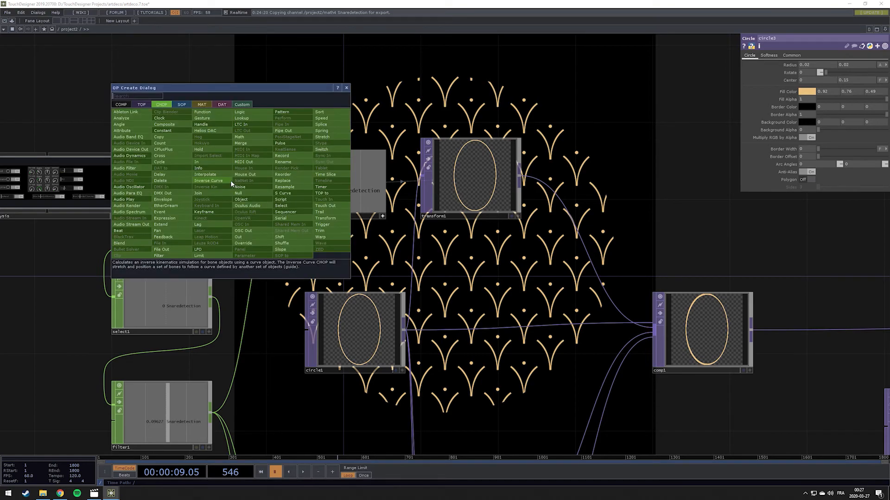
pyautogui.write('se')
pyautogui.click(297, 206)
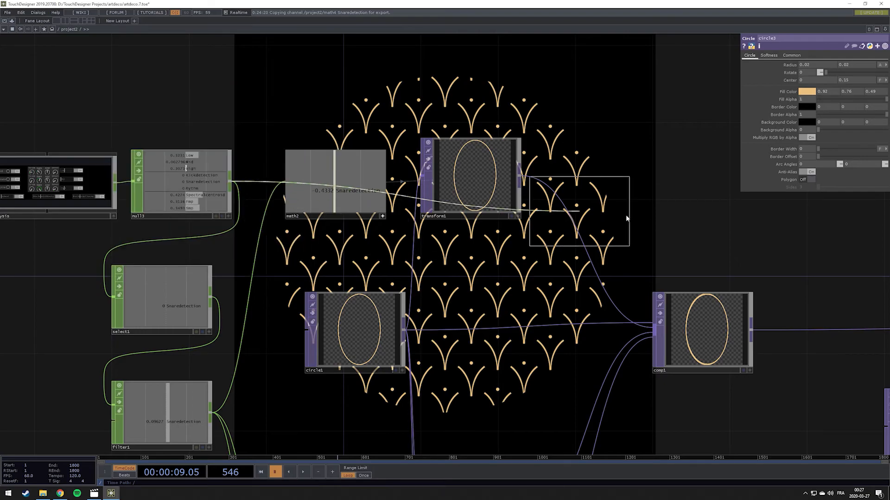
pyautogui.click(771, 252)
pyautogui.scroll(-5, 779, 258)
pyautogui.moveTo(847, 267); pyautogui.dragTo(359, 223)
pyautogui.moveTo(293, 213); pyautogui.dragTo(510, 337)
# Step: Set select2's Channel Names to Low
pyautogui.scroll(3, 533, 338)
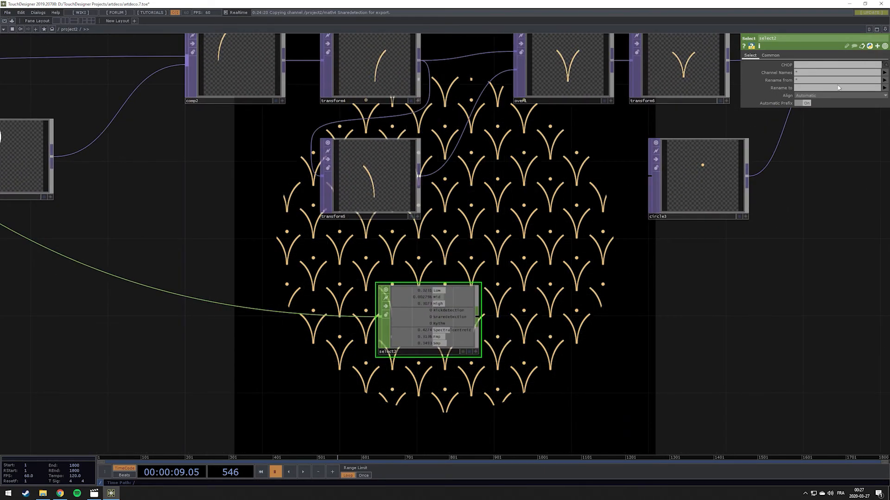
pyautogui.click(885, 73)
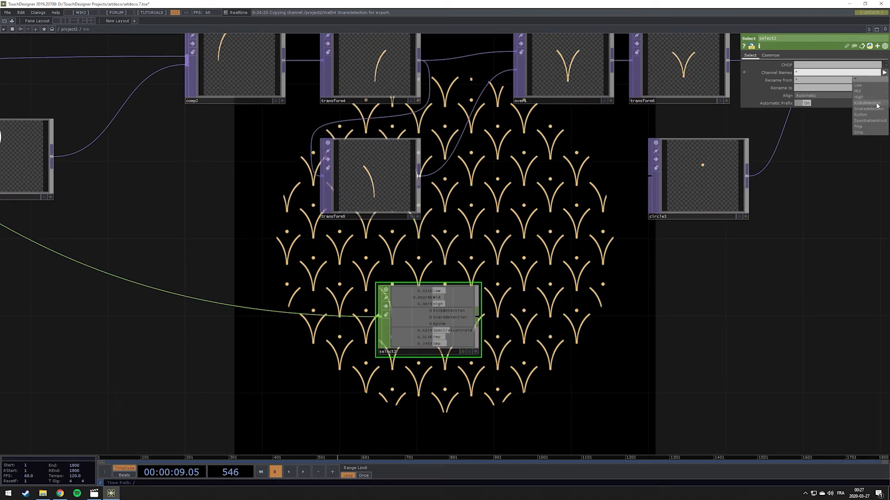
pyautogui.click(863, 86)
# Step: Add a Math CHOP after select2 and place it directly beside it
pyautogui.moveTo(514, 291); pyautogui.dragTo(445, 305)
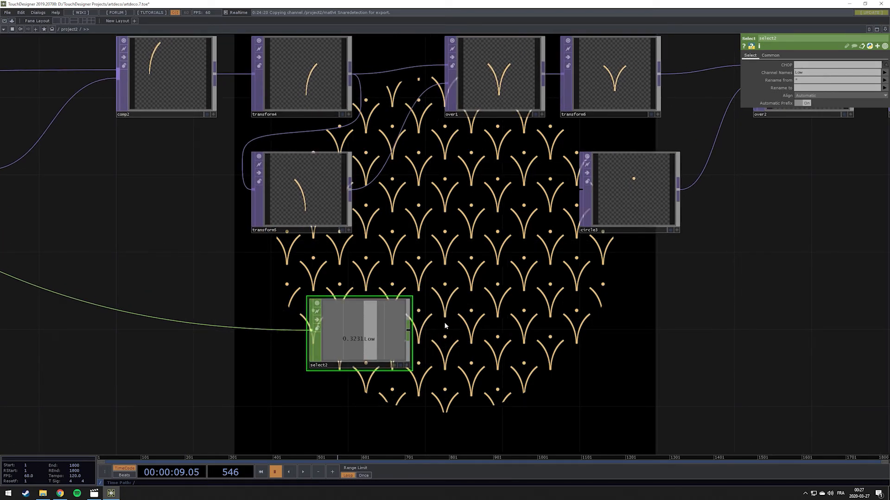
pyautogui.scroll(-2, 443, 321)
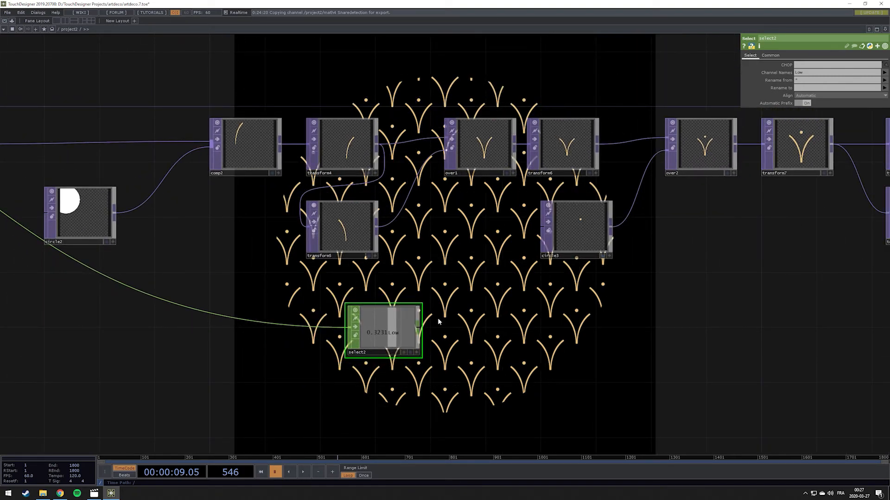
pyautogui.moveTo(436, 280); pyautogui.dragTo(450, 299)
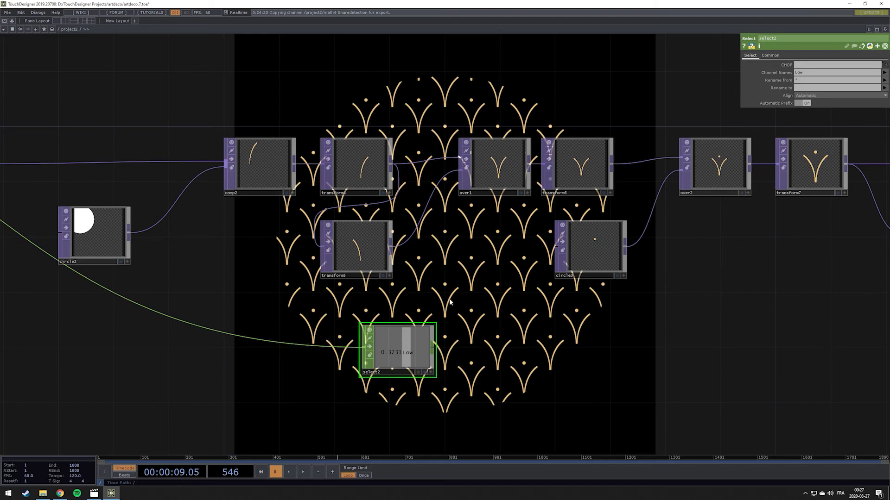
pyautogui.moveTo(476, 302); pyautogui.dragTo(399, 314)
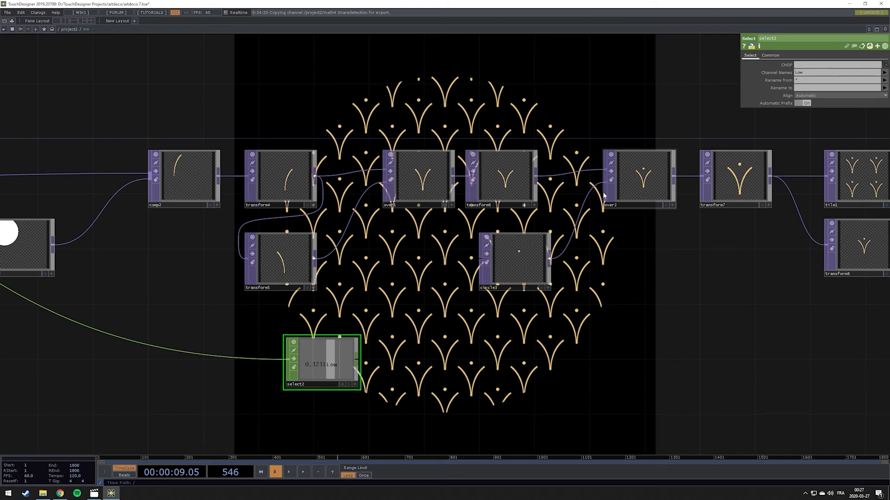
pyautogui.rightClick(357, 362)
pyautogui.write('mat')
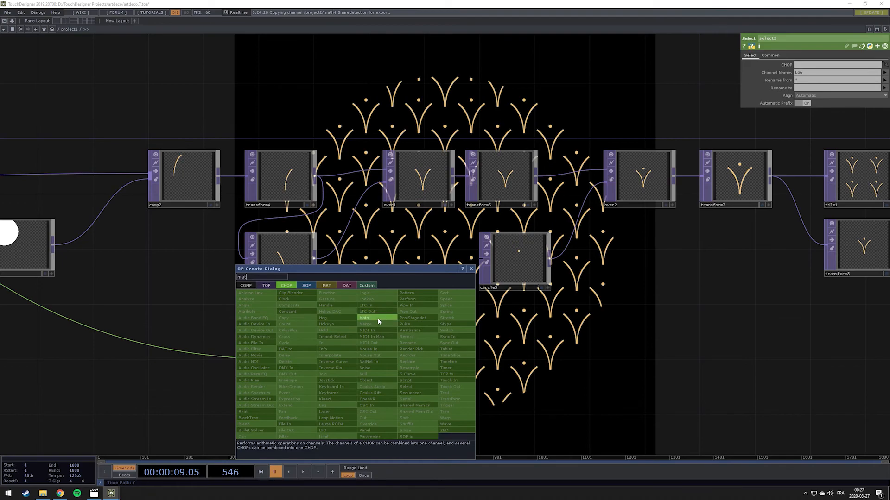
pyautogui.click(378, 318)
pyautogui.click(404, 362)
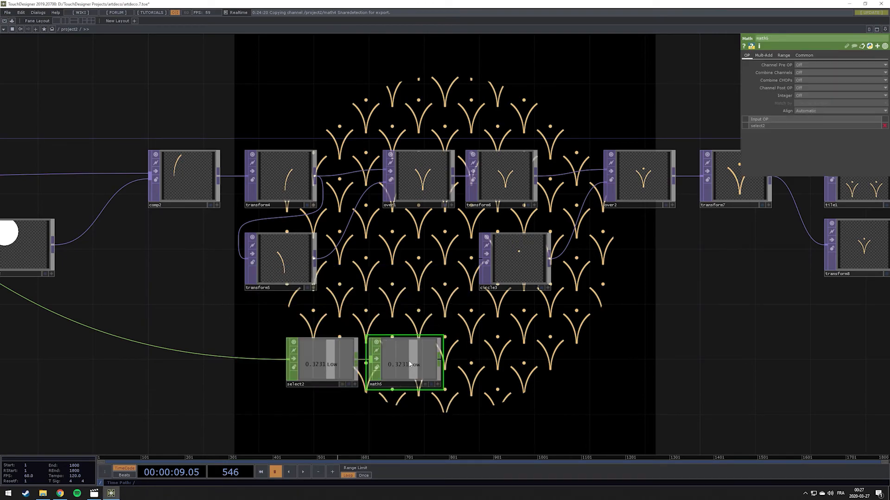
# Step: Set the To Range of math5 to 0.01 and 0.05
pyautogui.click(782, 56)
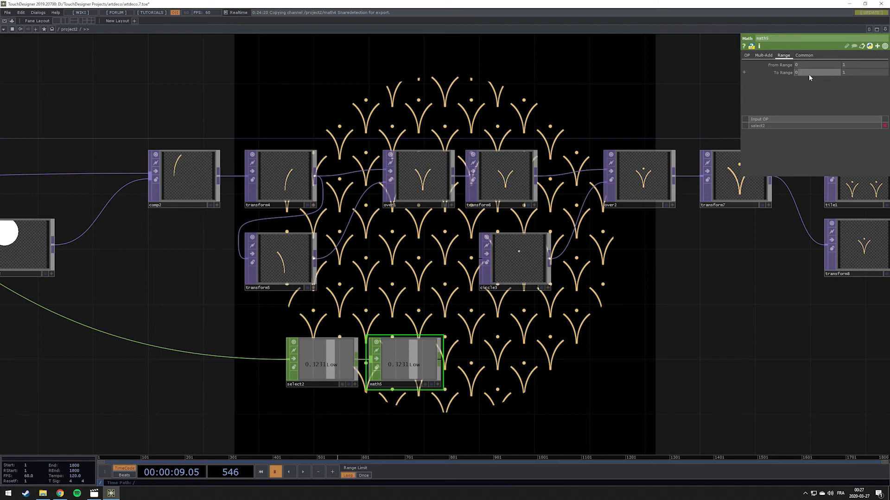
pyautogui.press('Tab')
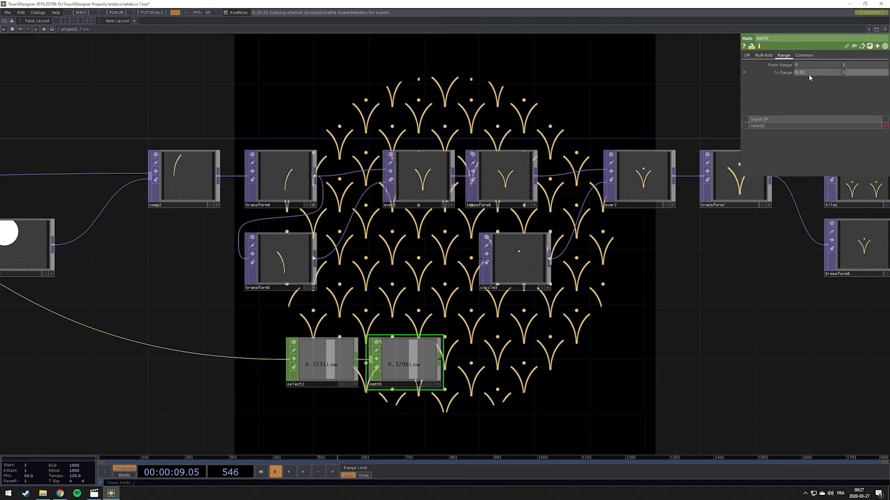
pyautogui.write('0.05')
pyautogui.press('Return')
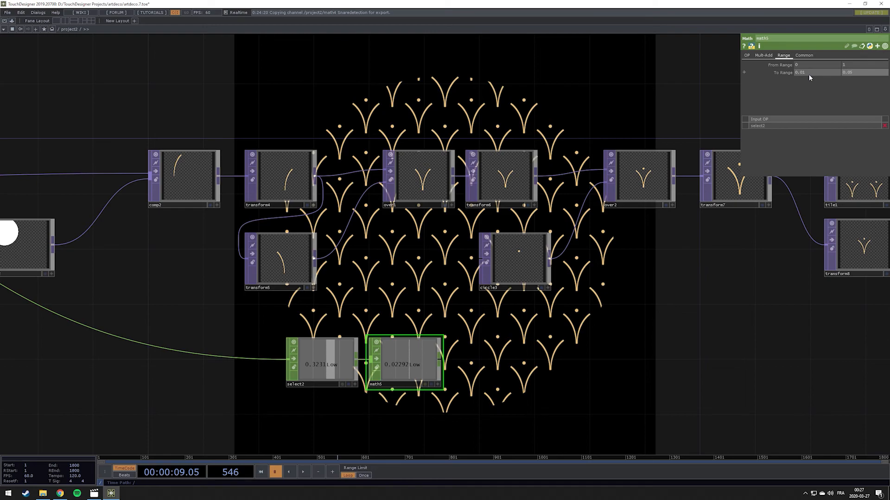
# Step: Export math5's Low channel to both Radius values of circle3 and save the project
pyautogui.click(509, 253)
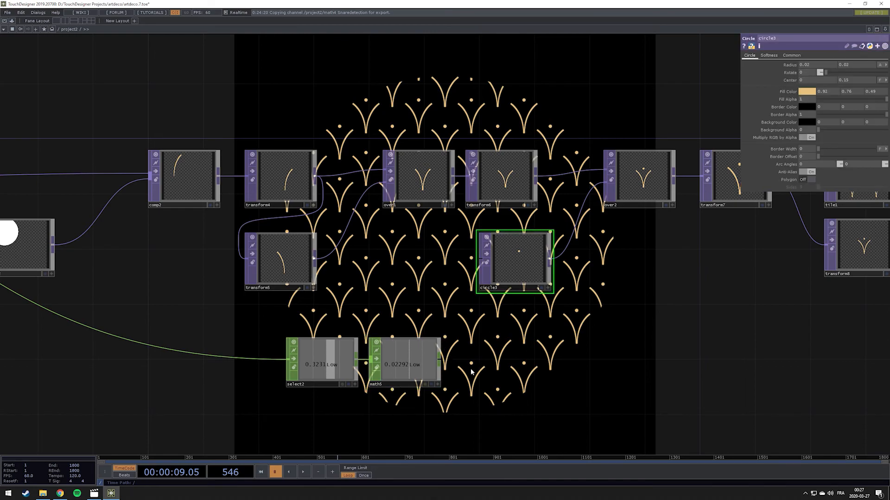
pyautogui.click(437, 384)
pyautogui.moveTo(631, 220); pyautogui.dragTo(860, 68)
pyautogui.click(816, 62)
pyautogui.click(861, 62)
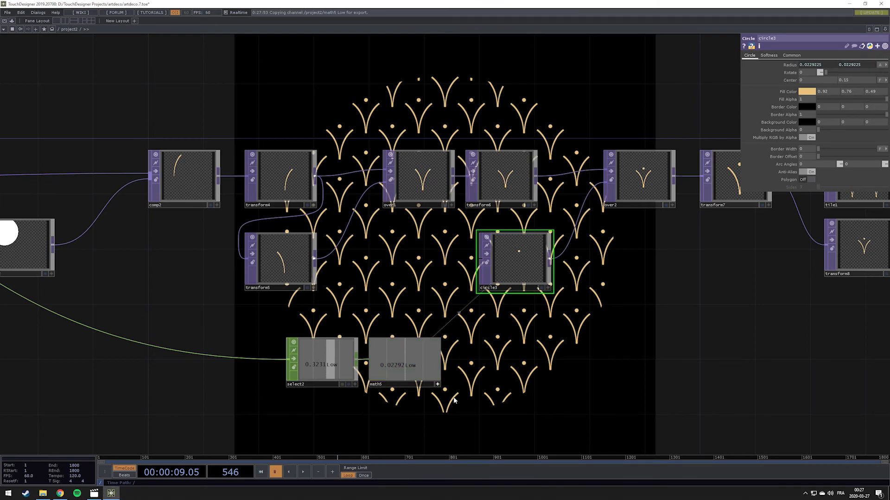
pyautogui.hotkey('ctrl', 's')
# Step: Play the timeline to check how the dots and fans react to the audio, and pause the playback
pyautogui.moveTo(550, 373); pyautogui.dragTo(526, 453)
pyautogui.moveTo(507, 163); pyautogui.dragTo(437, 247)
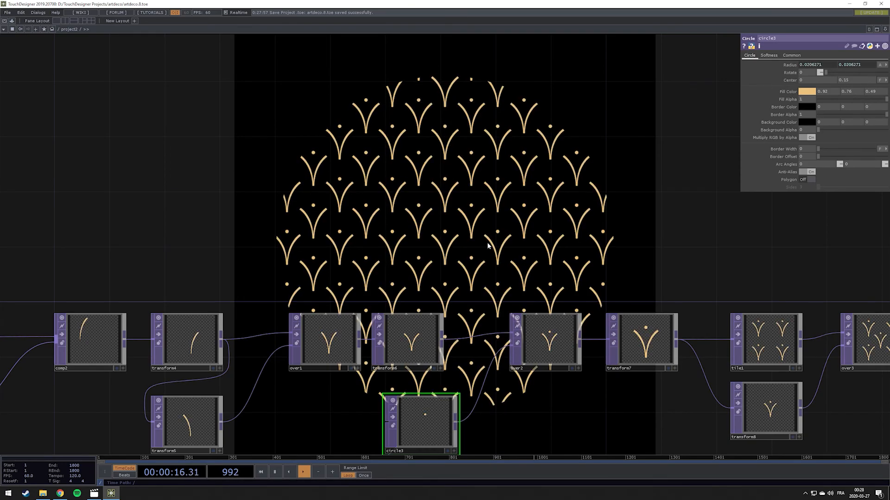
pyautogui.moveTo(443, 250); pyautogui.dragTo(636, 276)
pyautogui.scroll(-4, 532, 260)
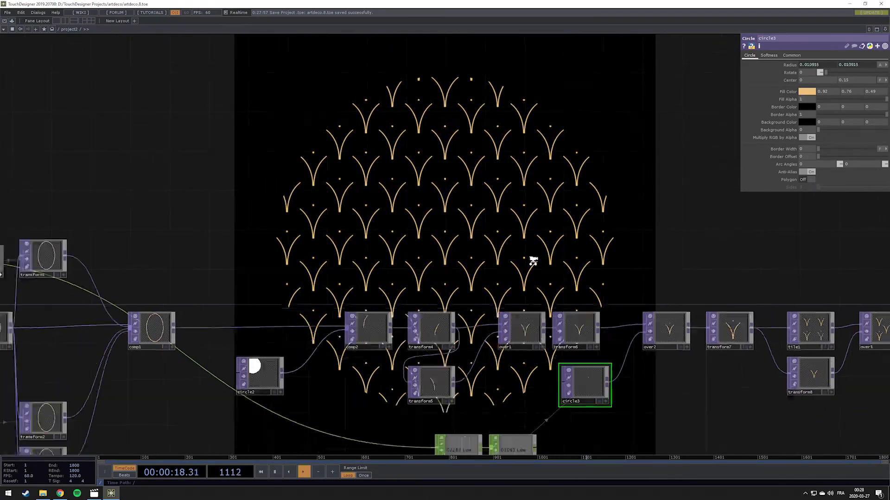
pyautogui.scroll(-4, 533, 260)
pyautogui.scroll(1, 509, 259)
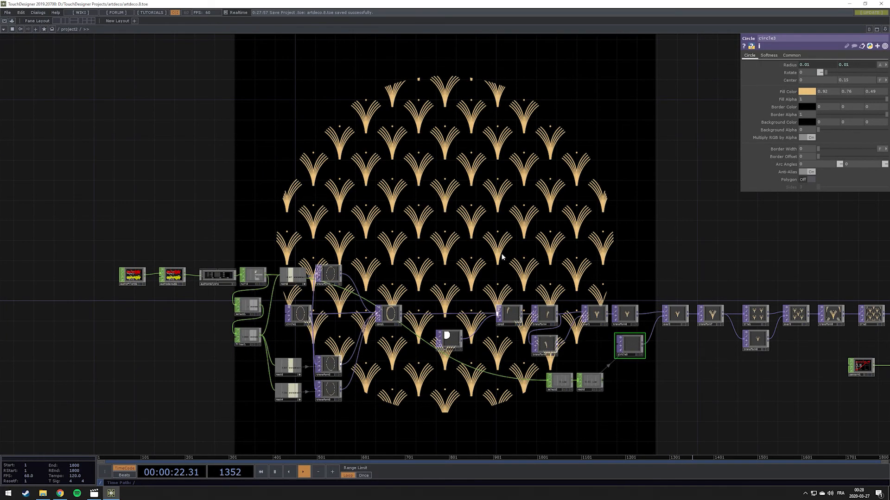
pyautogui.moveTo(611, 238); pyautogui.dragTo(511, 244)
pyautogui.moveTo(587, 239); pyautogui.dragTo(429, 236)
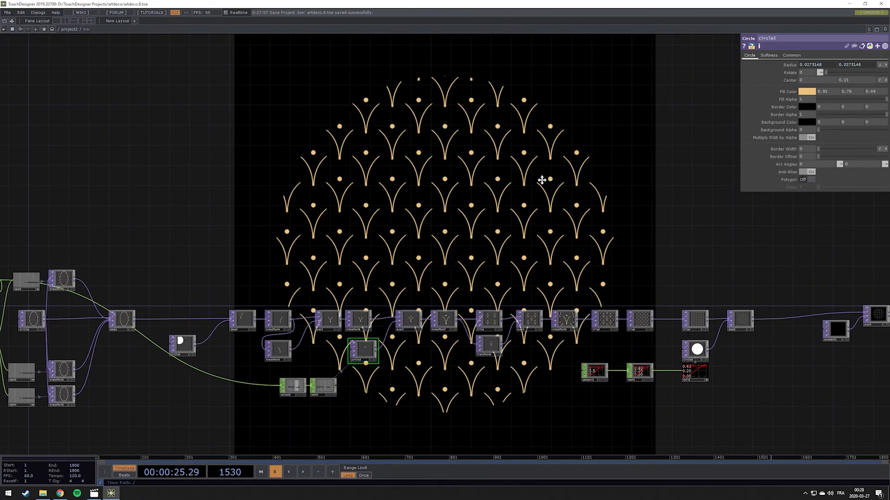
# Step: Inspect the output end of the network, pause the swing video in the video player to study its pattern, and return to TouchDesigner
pyautogui.moveTo(650, 177); pyautogui.dragTo(549, 187)
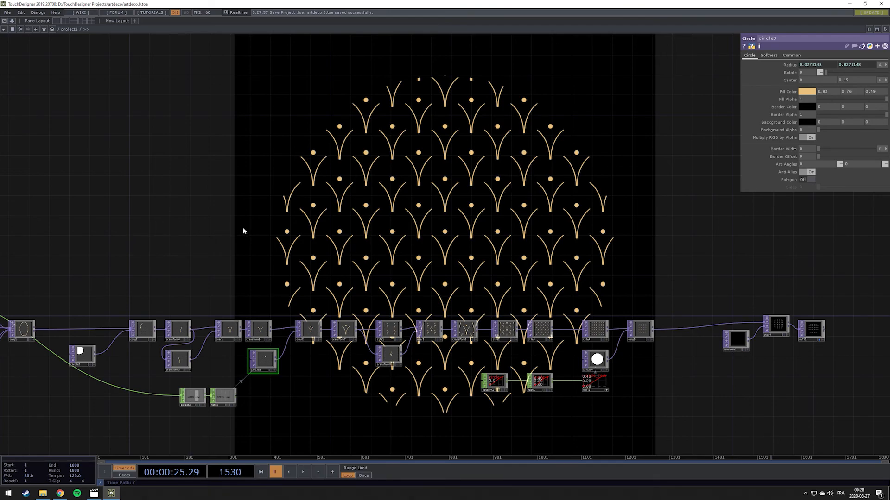
pyautogui.moveTo(620, 255); pyautogui.dragTo(392, 258)
pyautogui.scroll(4, 428, 334)
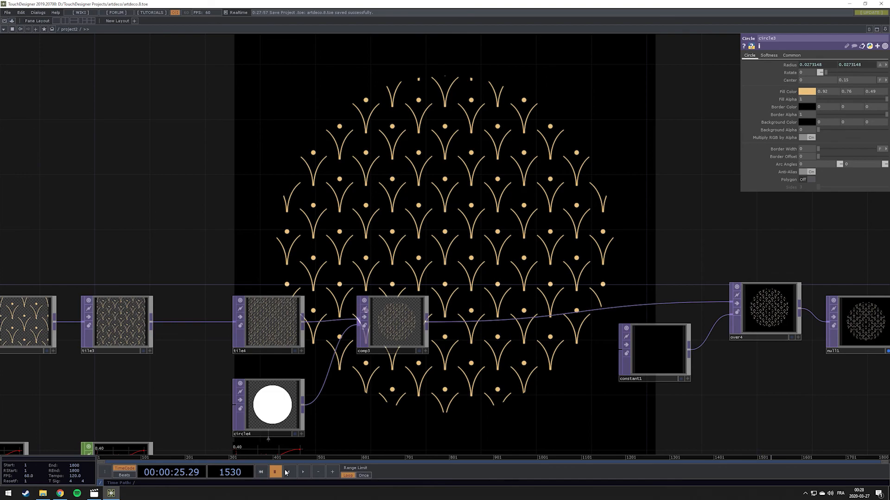
pyautogui.click(94, 493)
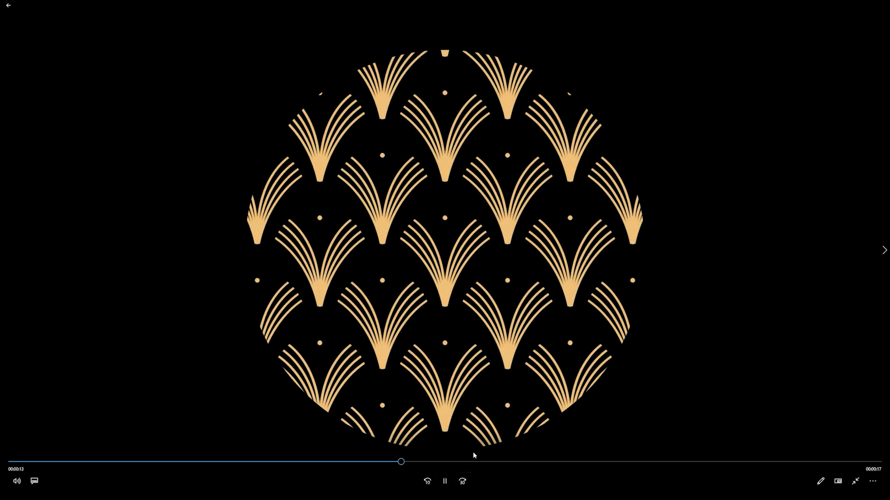
pyautogui.click(445, 482)
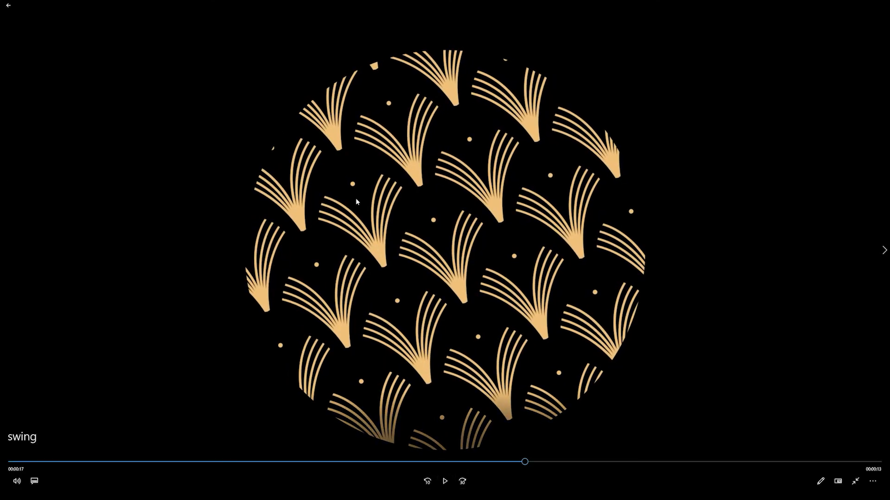
pyautogui.hotkey('alt', 'Tab')
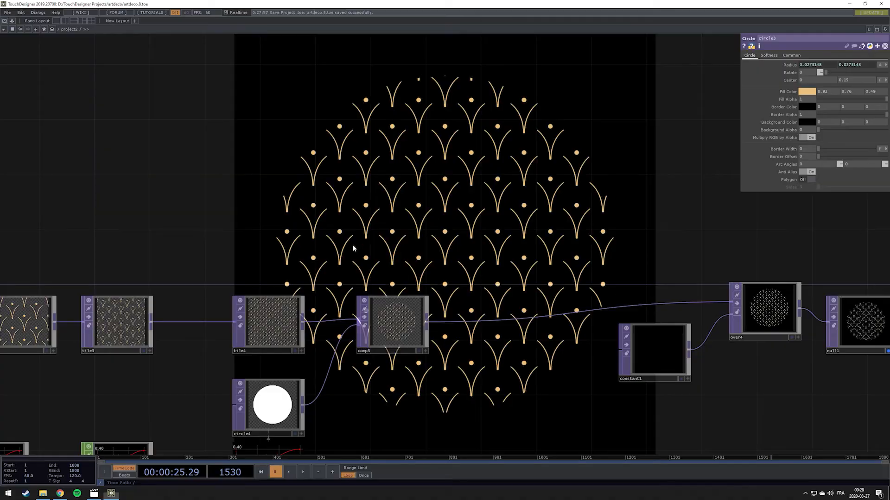
# Step: Review the whole network from the output back to the audio chain and the circle transforms
pyautogui.scroll(-6, 415, 293)
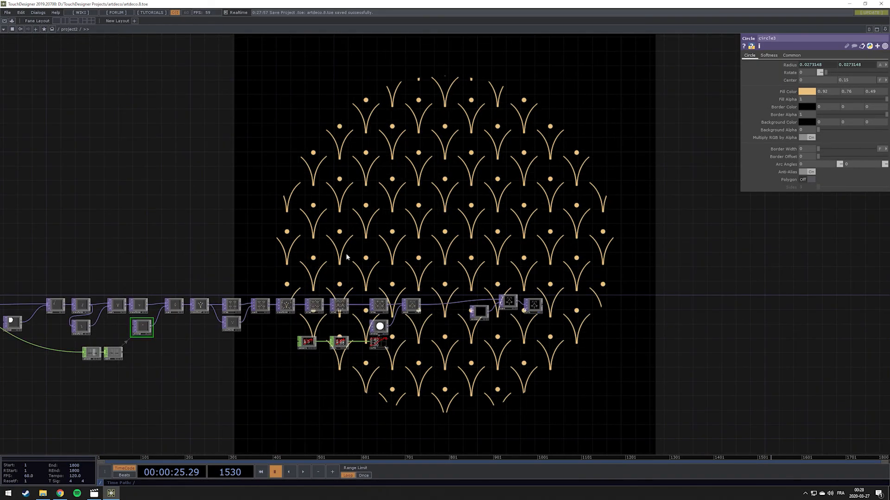
pyautogui.moveTo(284, 223); pyautogui.dragTo(535, 213)
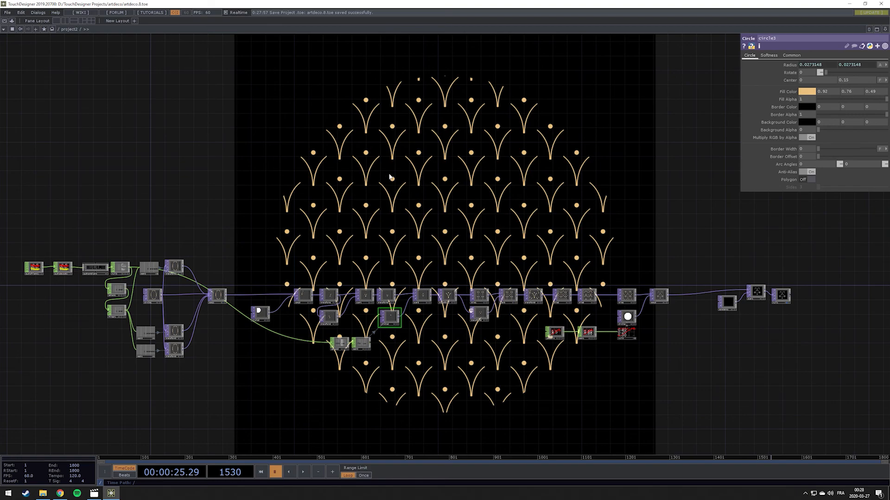
pyautogui.moveTo(320, 255); pyautogui.dragTo(488, 257)
pyautogui.scroll(4, 319, 289)
pyautogui.scroll(1, 317, 287)
pyautogui.moveTo(566, 219); pyautogui.dragTo(460, 247)
pyautogui.moveTo(538, 251); pyautogui.dragTo(482, 265)
pyautogui.scroll(-3, 415, 251)
pyautogui.scroll(-3, 416, 250)
pyautogui.scroll(4, 417, 251)
pyautogui.moveTo(427, 212); pyautogui.dragTo(492, 271)
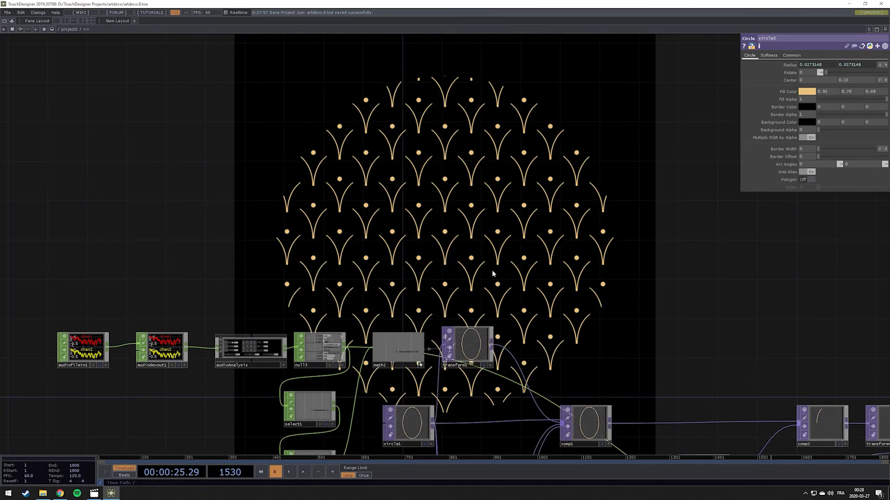